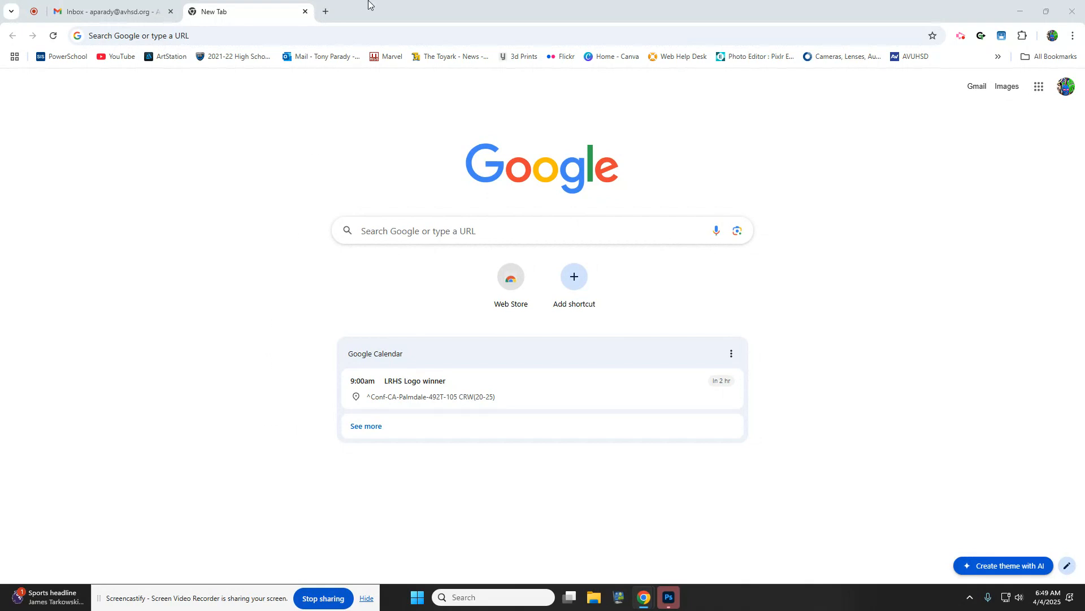
- Focus the Chrome address bar on the New Tab page to begin a search
{"action": "left_click", "coordinate": [295, 41]}
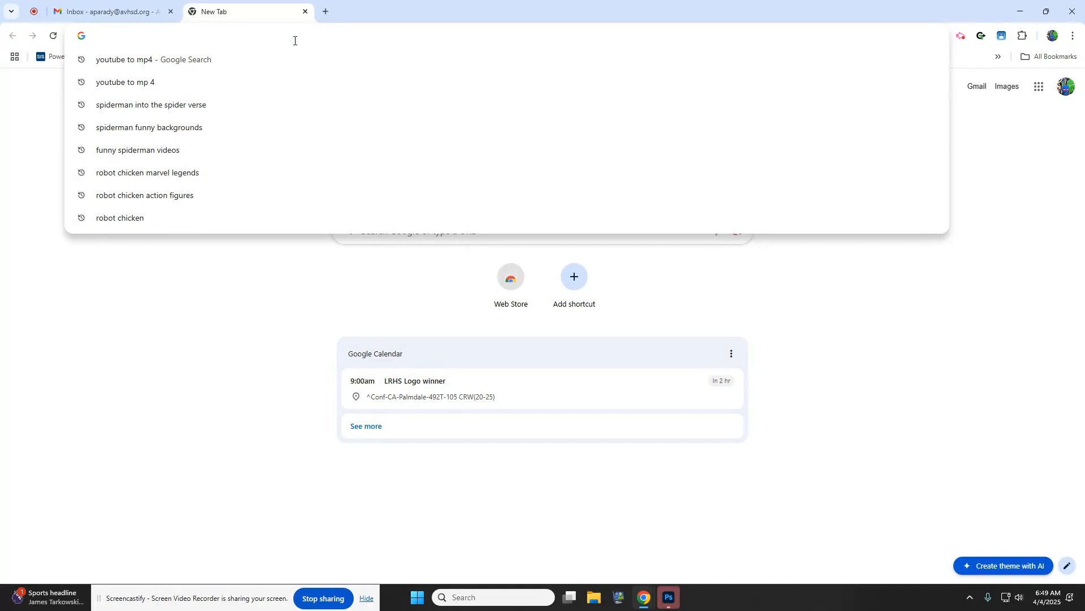
- Search Google Images for Hawaii, filtered to large images only
{"action": "type", "text": "Hawaii"}
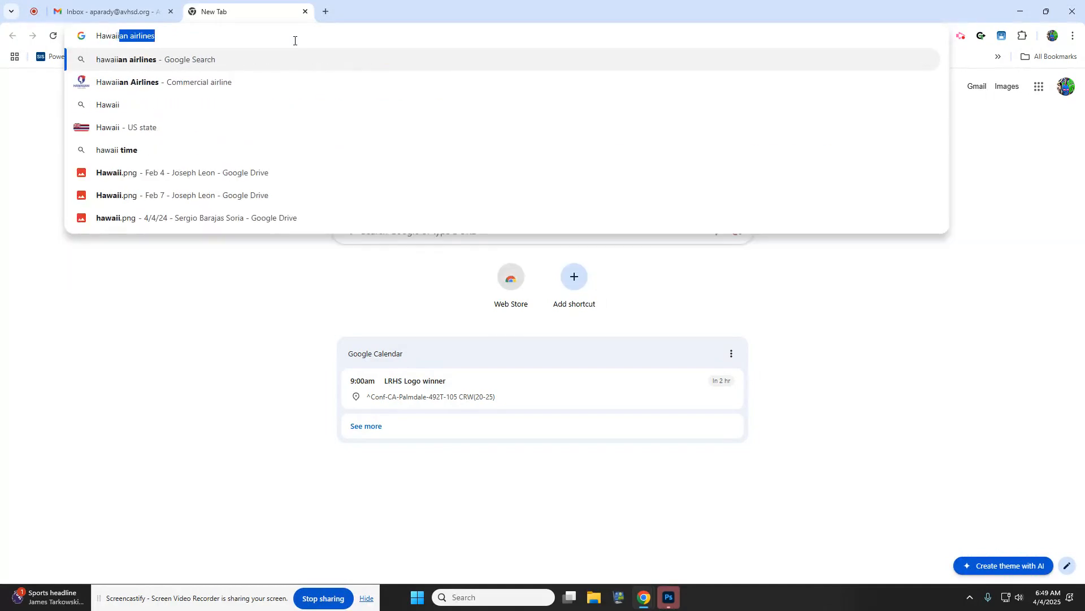
{"action": "key", "text": "Return"}
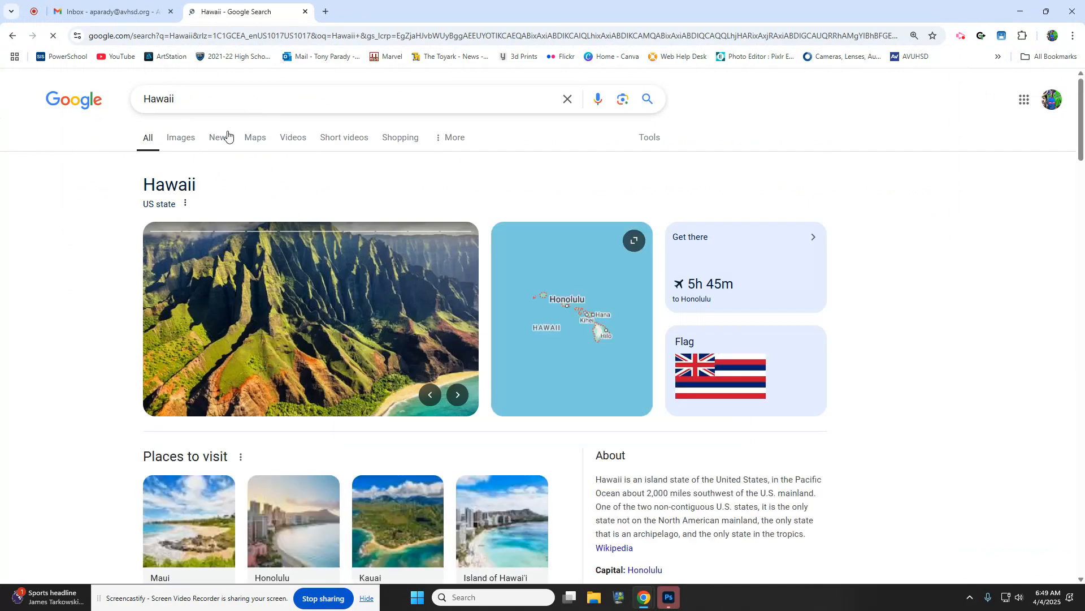
{"action": "left_click", "coordinate": [178, 146]}
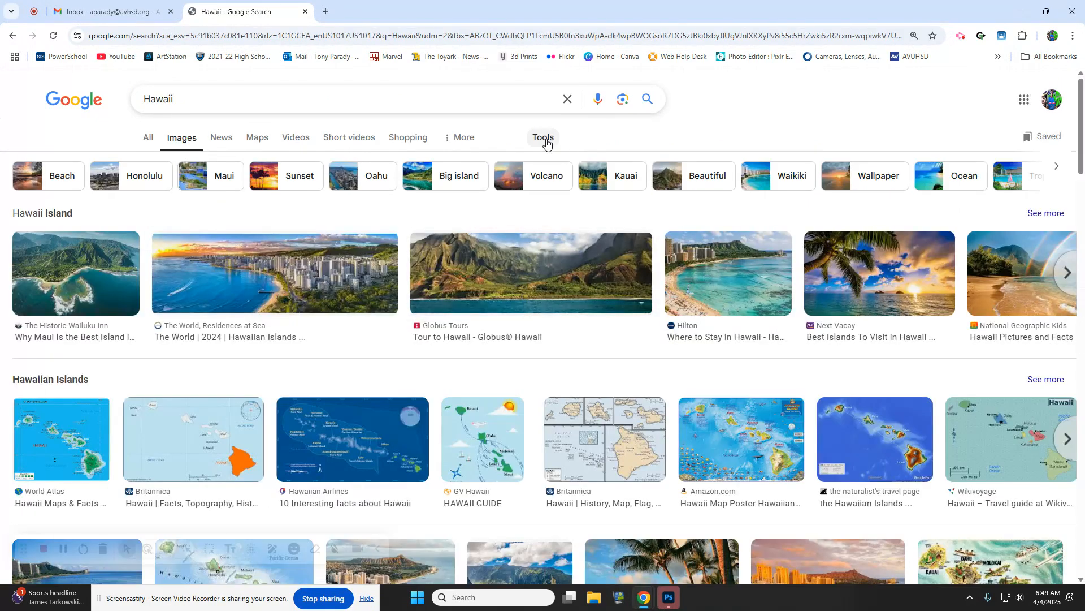
{"action": "left_click", "coordinate": [545, 141]}
{"action": "left_click", "coordinate": [154, 214]}
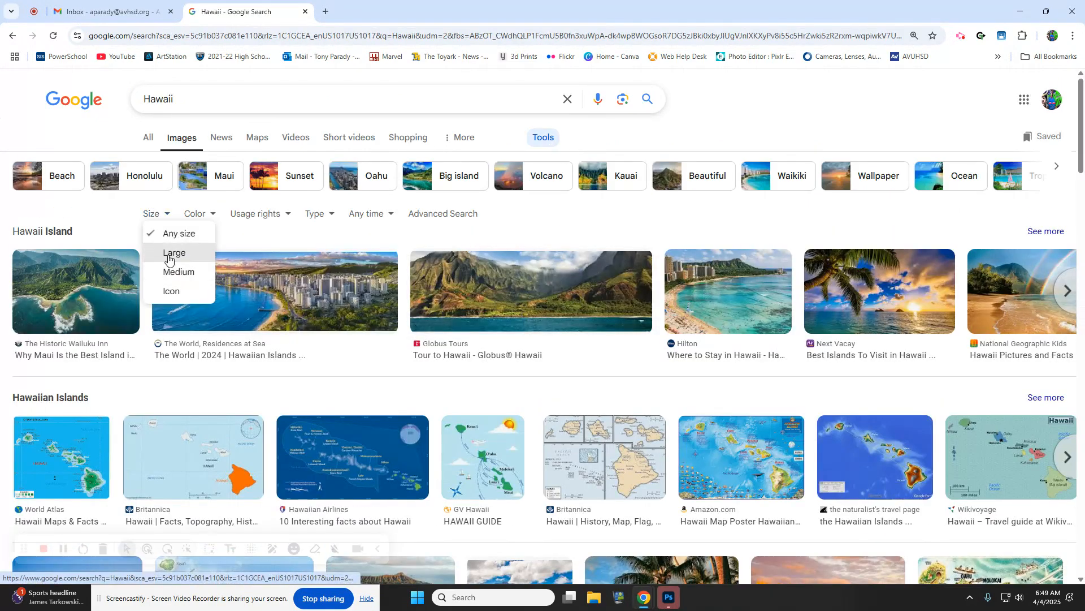
{"action": "left_click", "coordinate": [167, 256]}
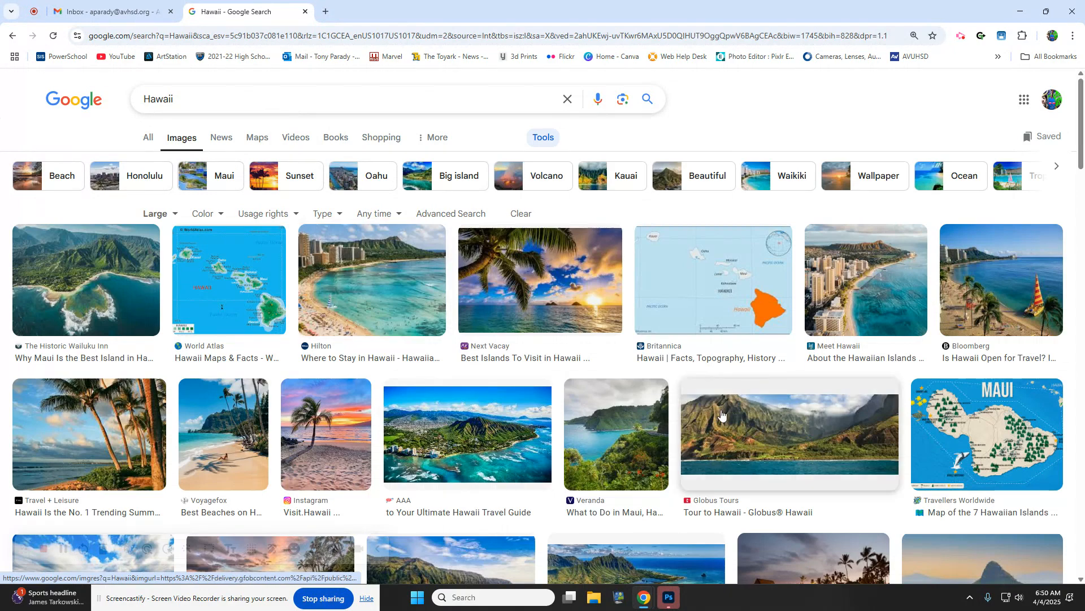
- Save the Globus Tours green-cliffs coastline photo as kaui
{"action": "left_click", "coordinate": [733, 428]}
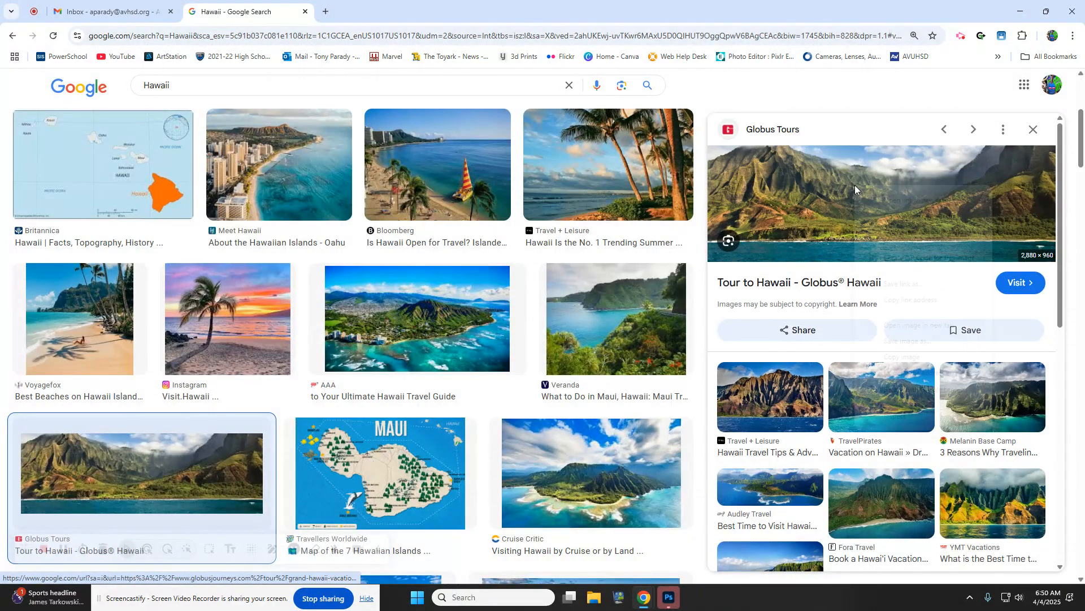
{"action": "right_click", "coordinate": [854, 189]}
{"action": "left_click", "coordinate": [899, 345]}
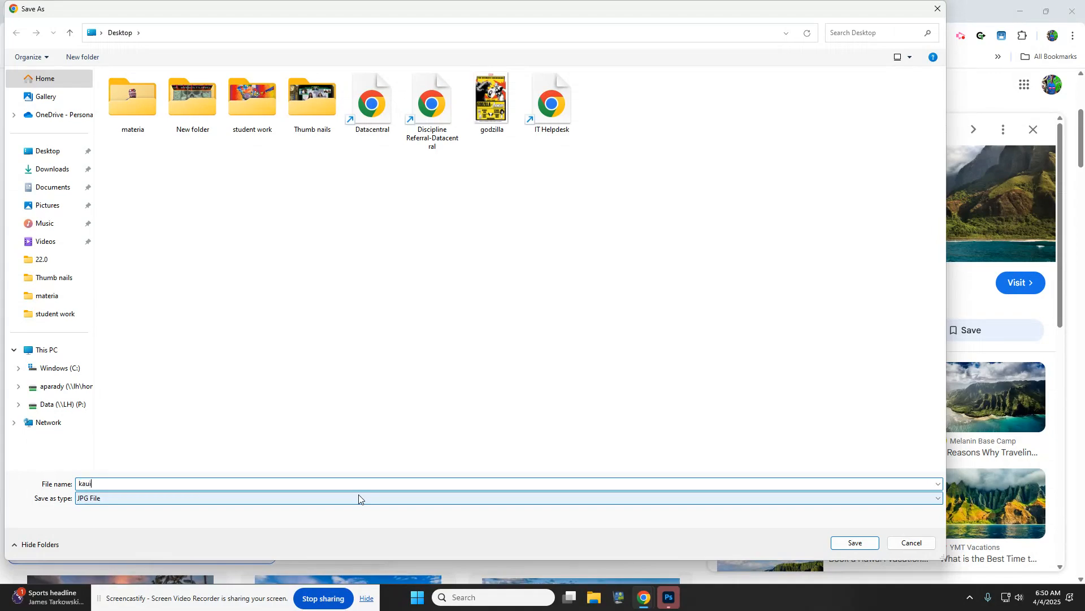
{"action": "key", "text": "Return"}
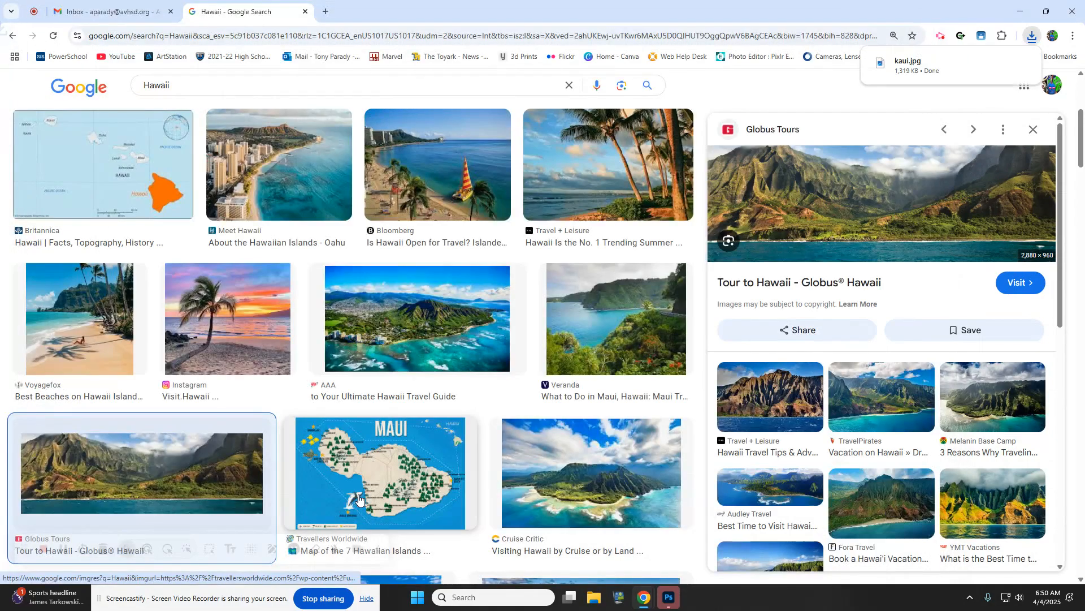
- Save the Bloomberg sailboat beach photo to the Desktop as part1
{"action": "left_click", "coordinate": [244, 340]}
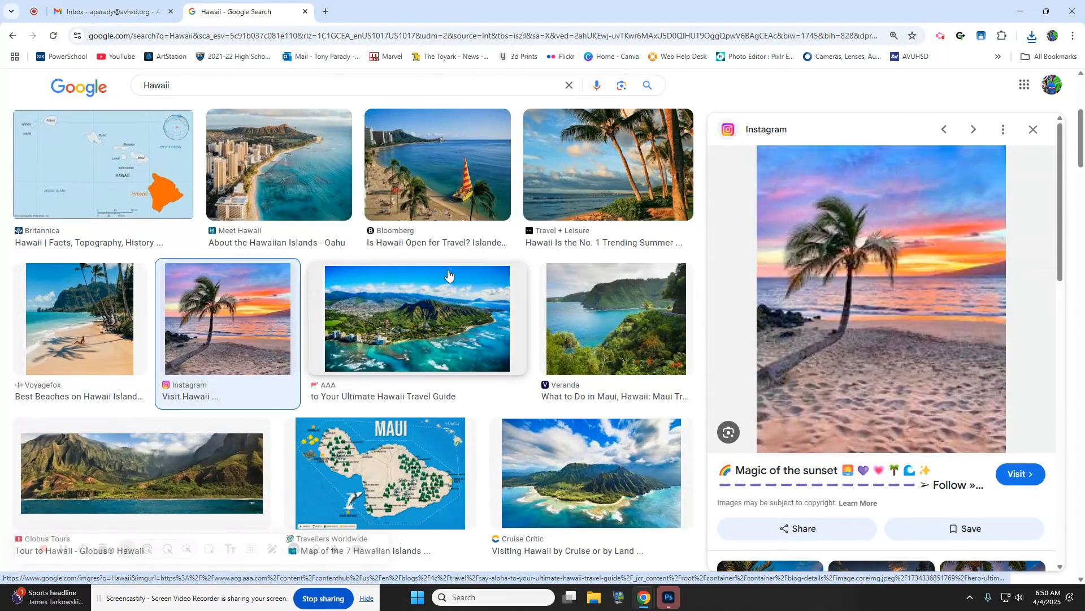
{"action": "scroll", "coordinate": [431, 189], "scroll_direction": "down", "scroll_amount": 1}
{"action": "scroll", "coordinate": [421, 226], "scroll_direction": "up", "scroll_amount": 2}
{"action": "left_click", "coordinate": [420, 226]}
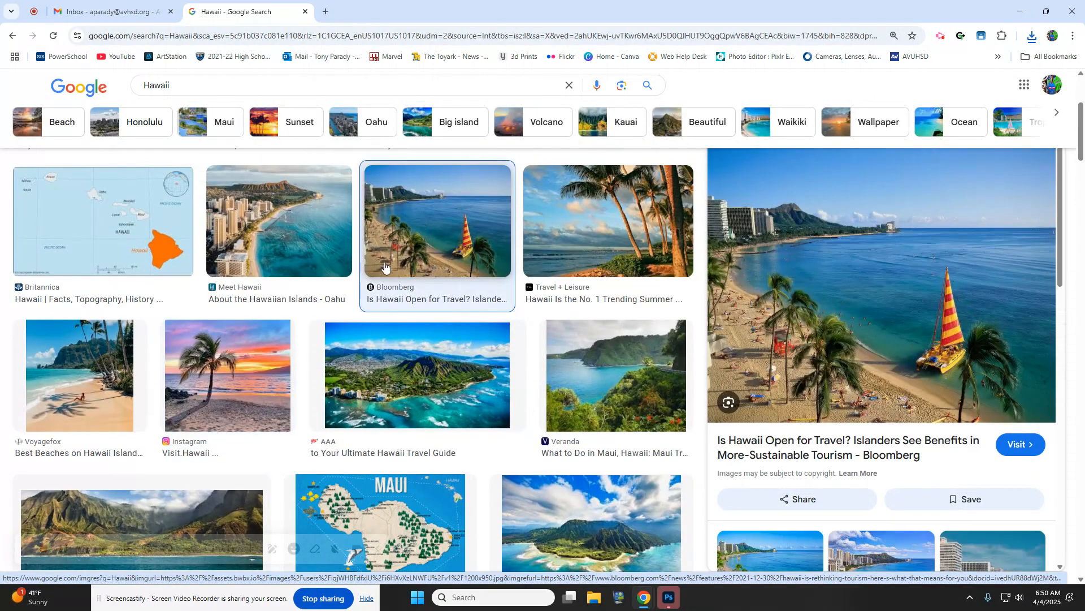
{"action": "right_click", "coordinate": [805, 304]}
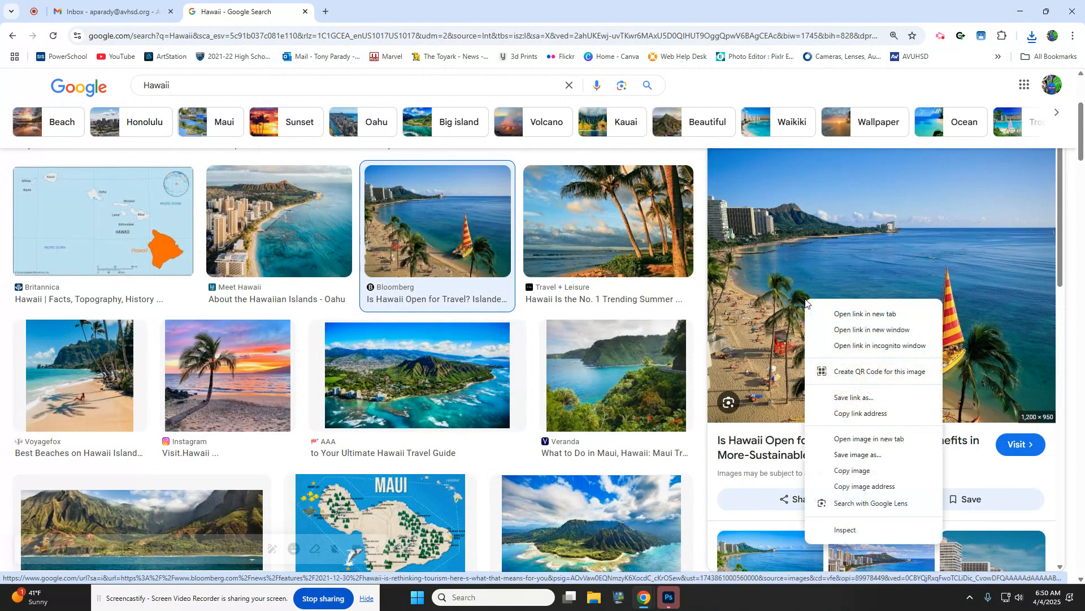
{"action": "left_click", "coordinate": [849, 456]}
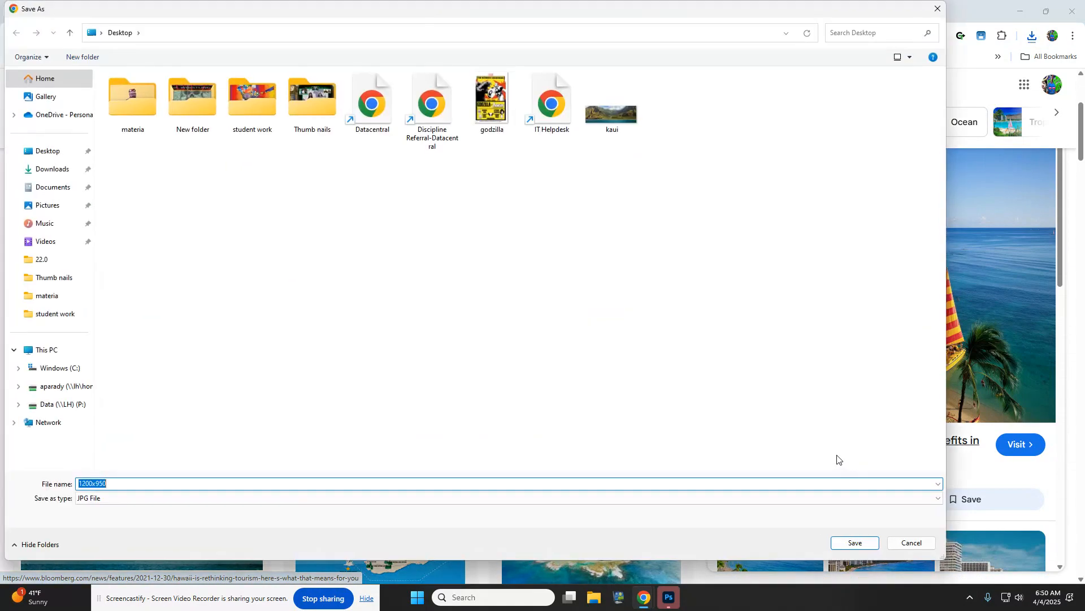
{"action": "type", "text": "part1"}
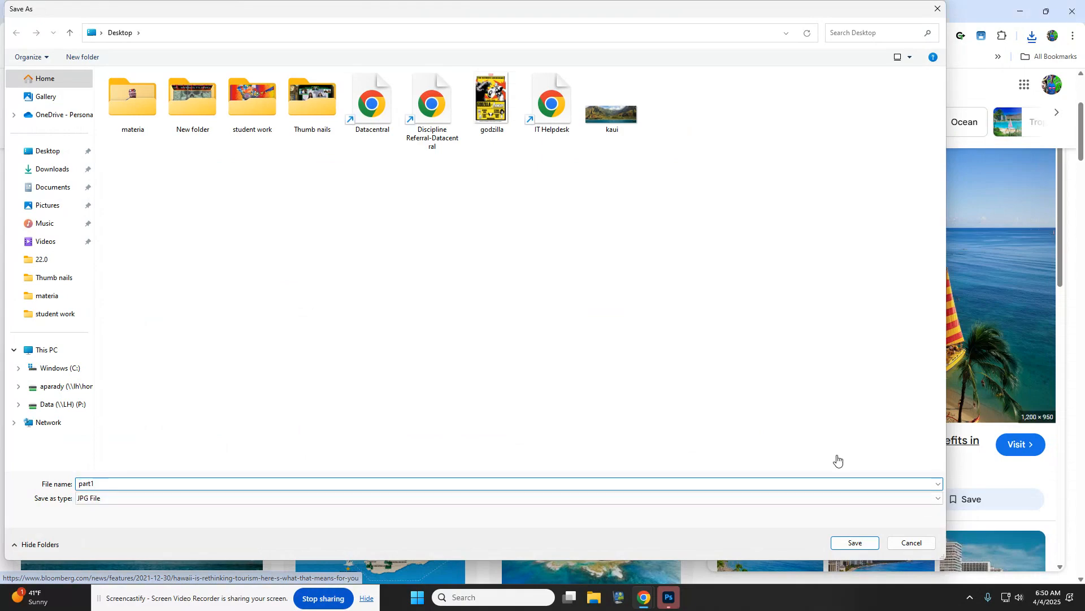
{"action": "key", "text": "Return"}
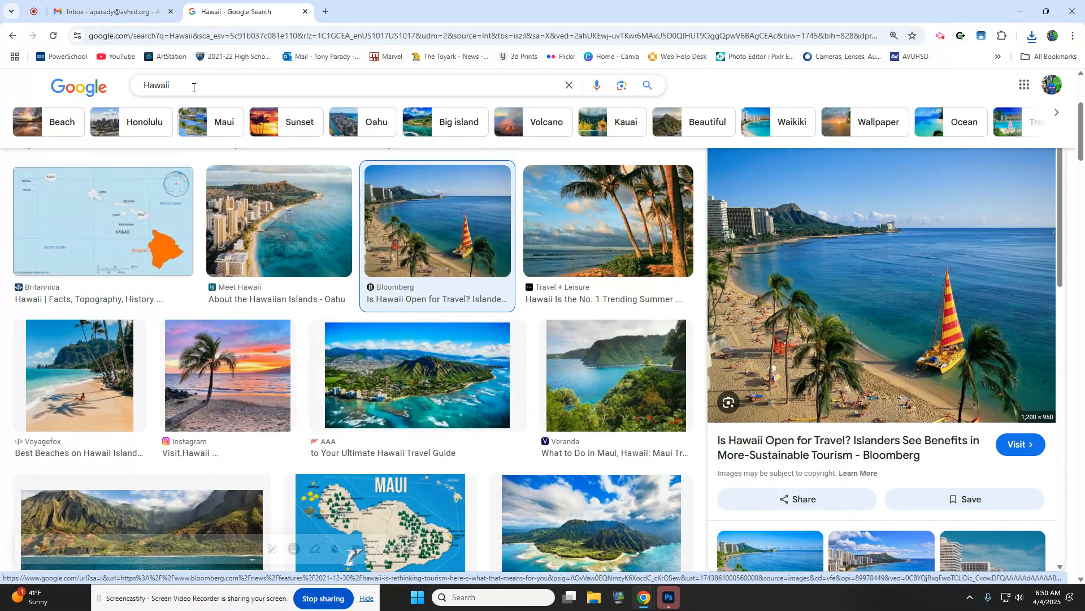
{"action": "left_click_drag", "start_coordinate": [194, 88], "coordinate": [53, 64]}
- Search Google Images for large 'hula dancers' photos
{"action": "type", "text": "hula "}
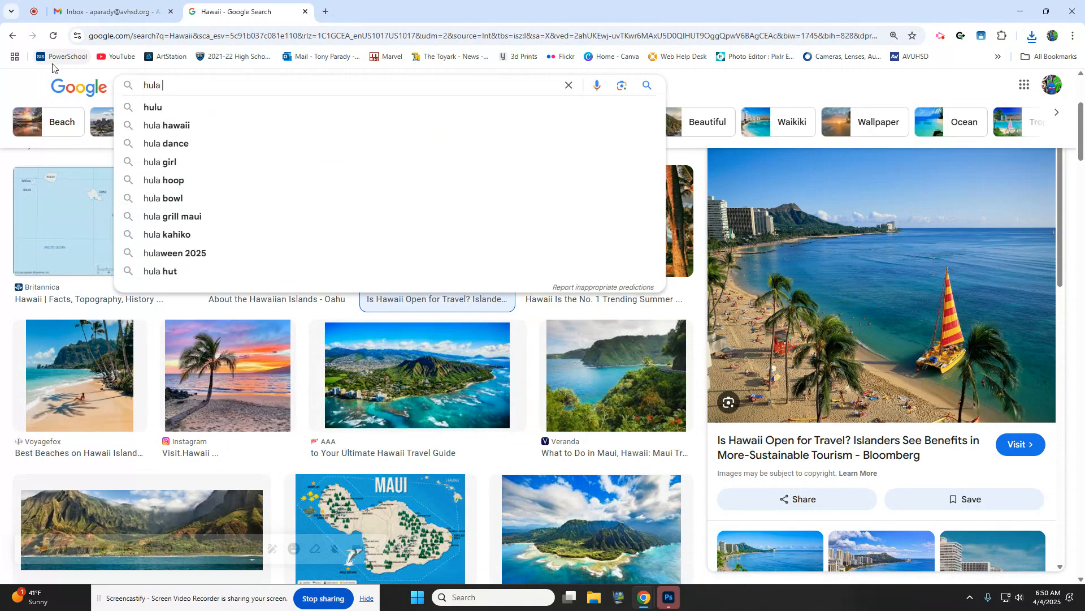
{"action": "type", "text": "dancers"}
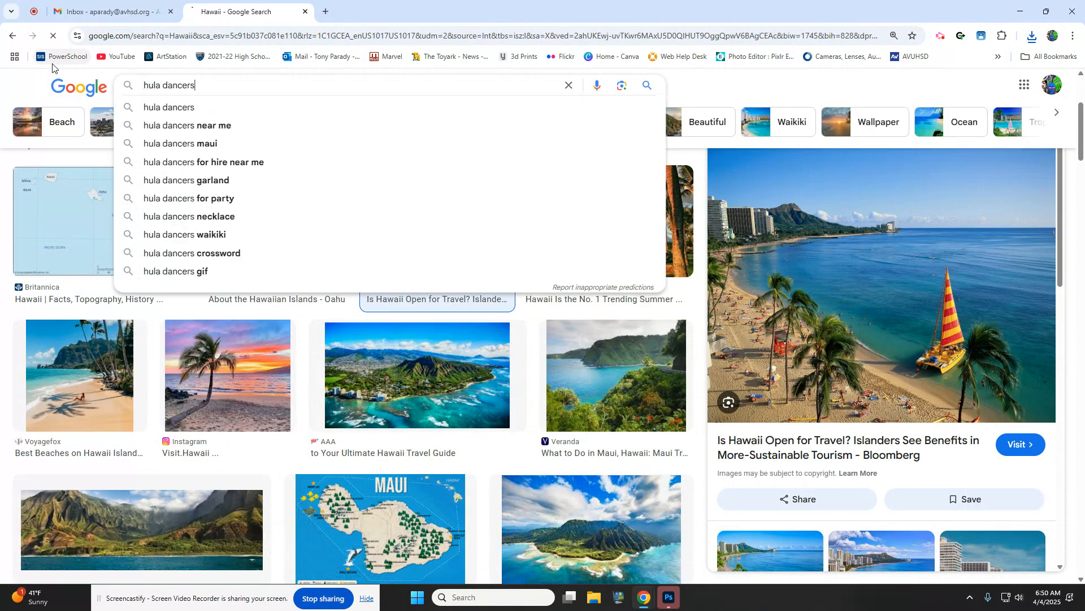
{"action": "key", "text": "Return"}
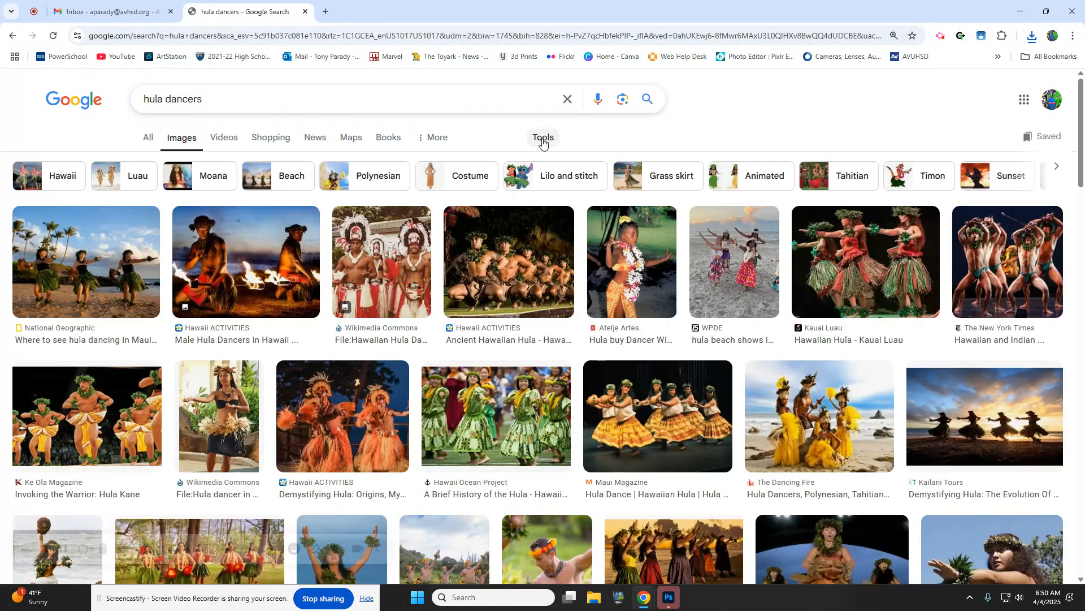
{"action": "left_click", "coordinate": [543, 137]}
{"action": "left_click", "coordinate": [150, 214]}
{"action": "left_click", "coordinate": [161, 251]}
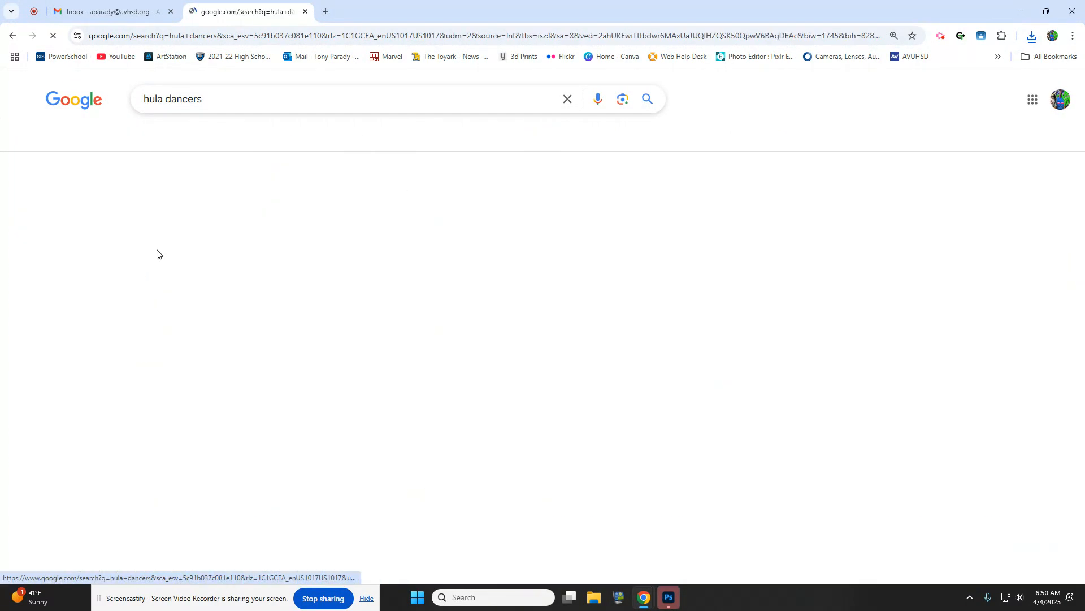
- Cancel saving the National Geographic hula photo and switch to Photoshop
{"action": "left_click", "coordinate": [78, 288]}
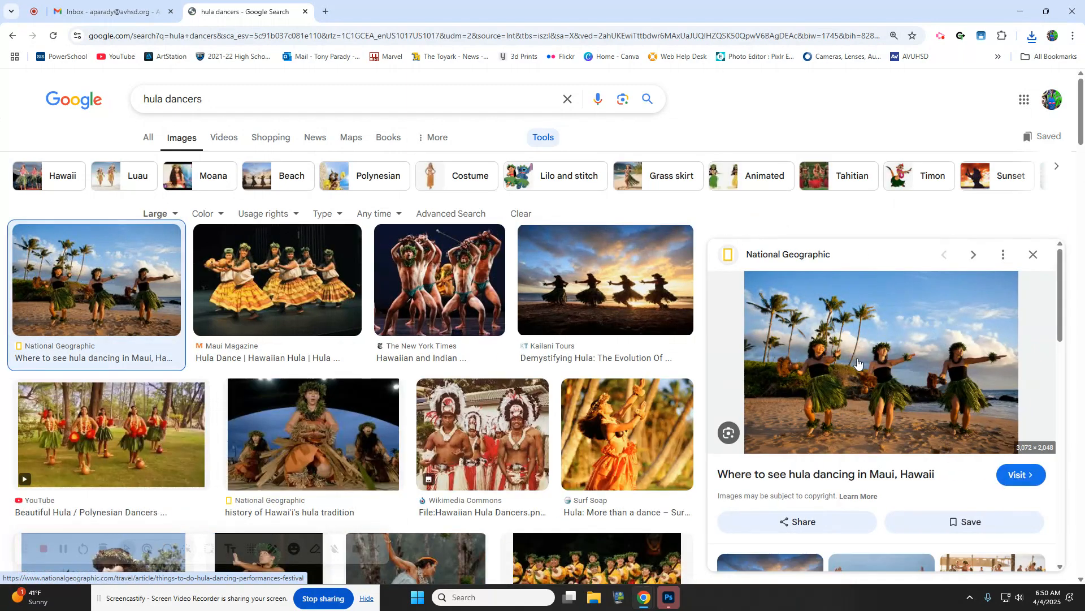
{"action": "right_click", "coordinate": [857, 344]}
{"action": "left_click", "coordinate": [908, 252]}
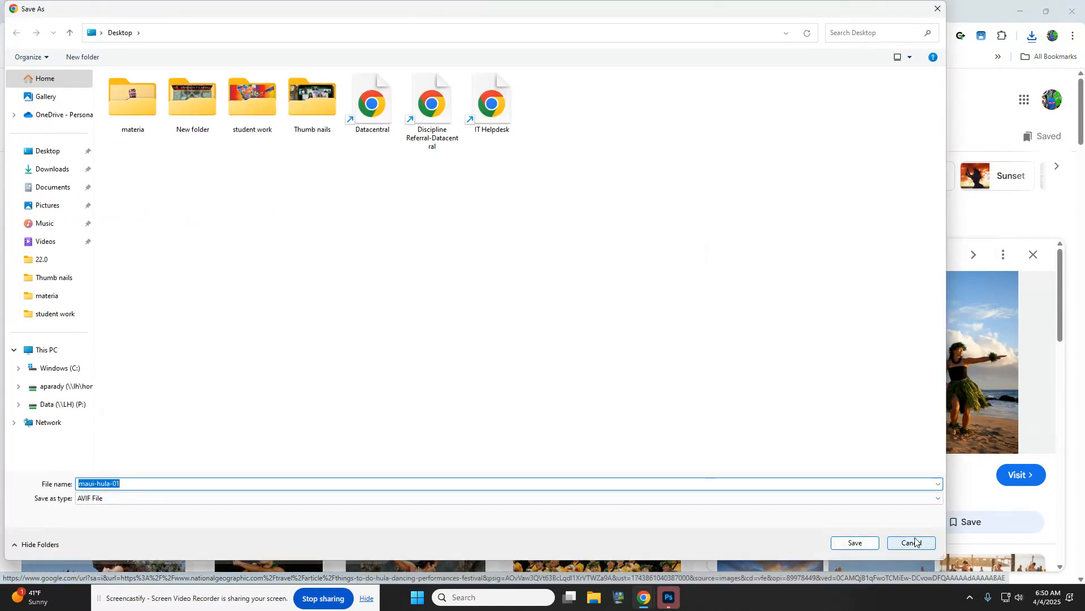
{"action": "left_click", "coordinate": [907, 544]}
{"action": "left_click", "coordinate": [670, 598]}
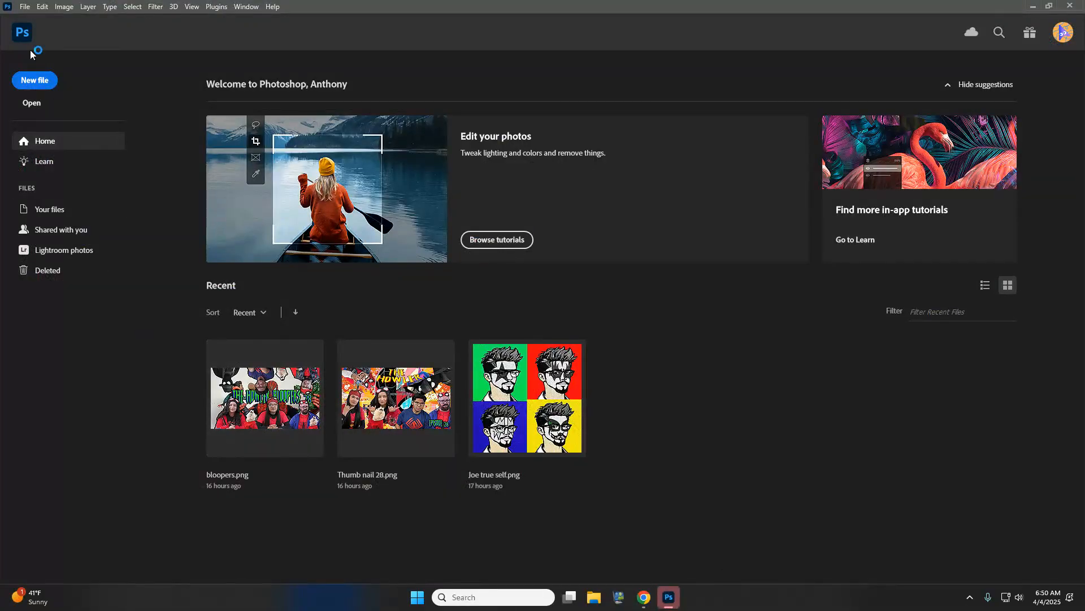
- Clear the recent file list and create a blank 24 × 15 in, 72 ppi document
{"action": "left_click", "coordinate": [28, 7]}
{"action": "mouse_move", "coordinate": [58, 73]}
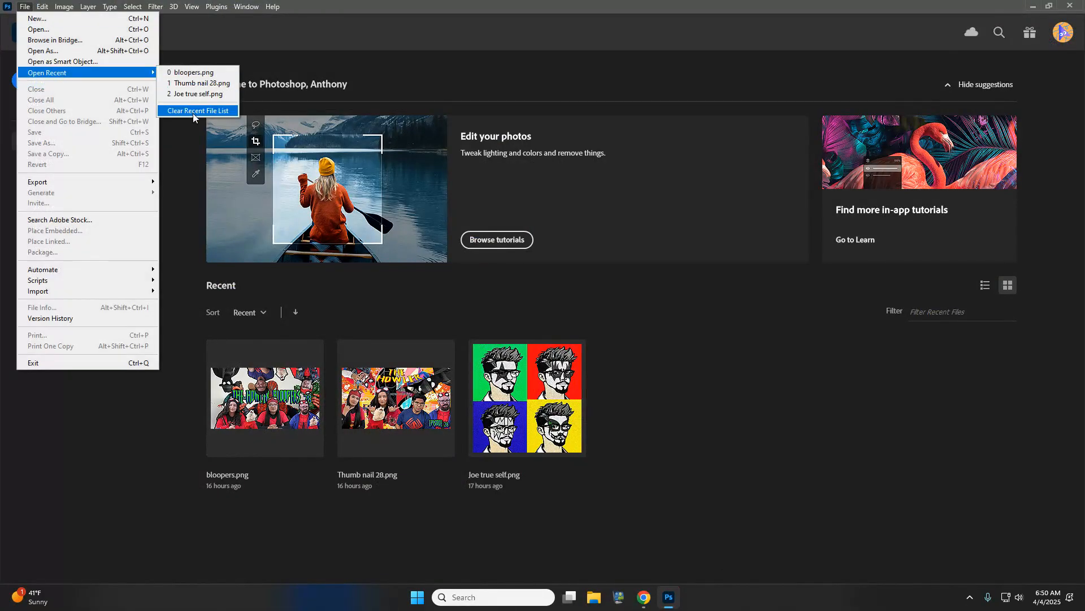
{"action": "left_click", "coordinate": [193, 113]}
{"action": "left_click", "coordinate": [36, 80]}
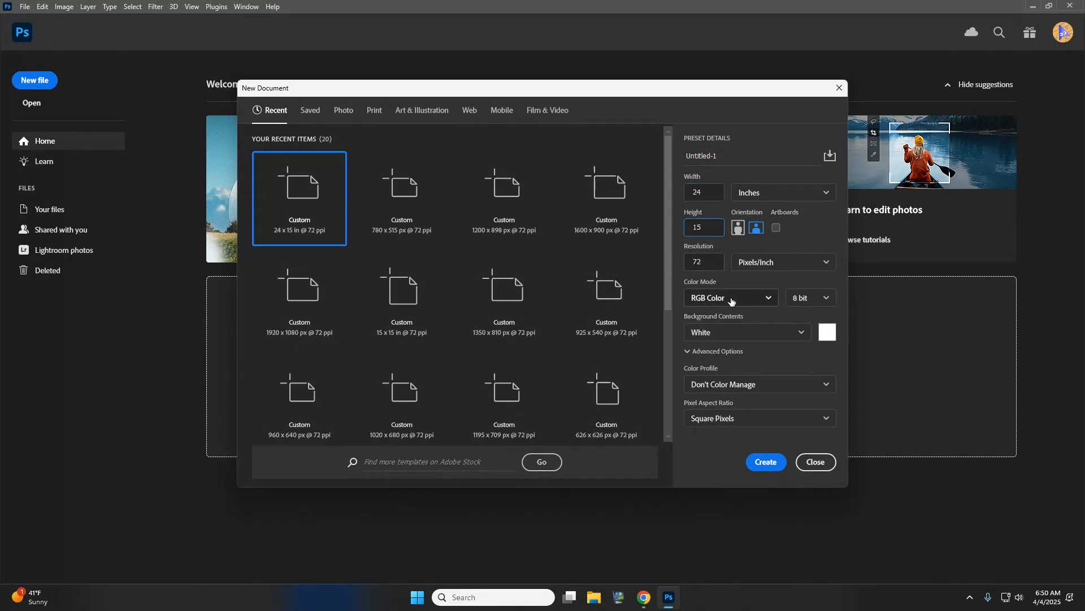
{"action": "left_click", "coordinate": [767, 462]}
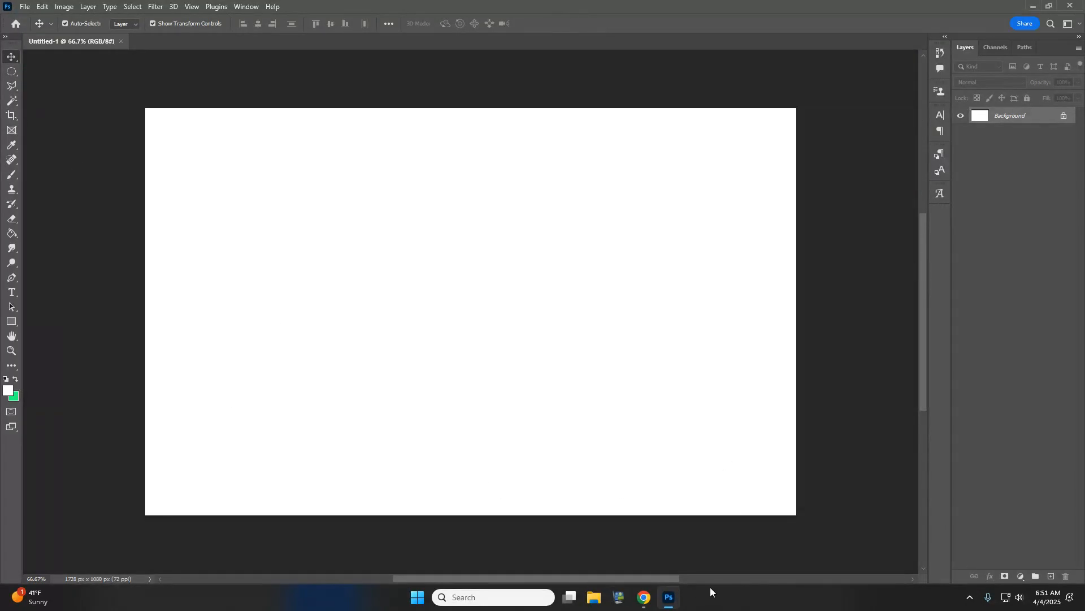
- Place the kaui image and stretch it vertically to cover the canvas
{"action": "left_click", "coordinate": [27, 7]}
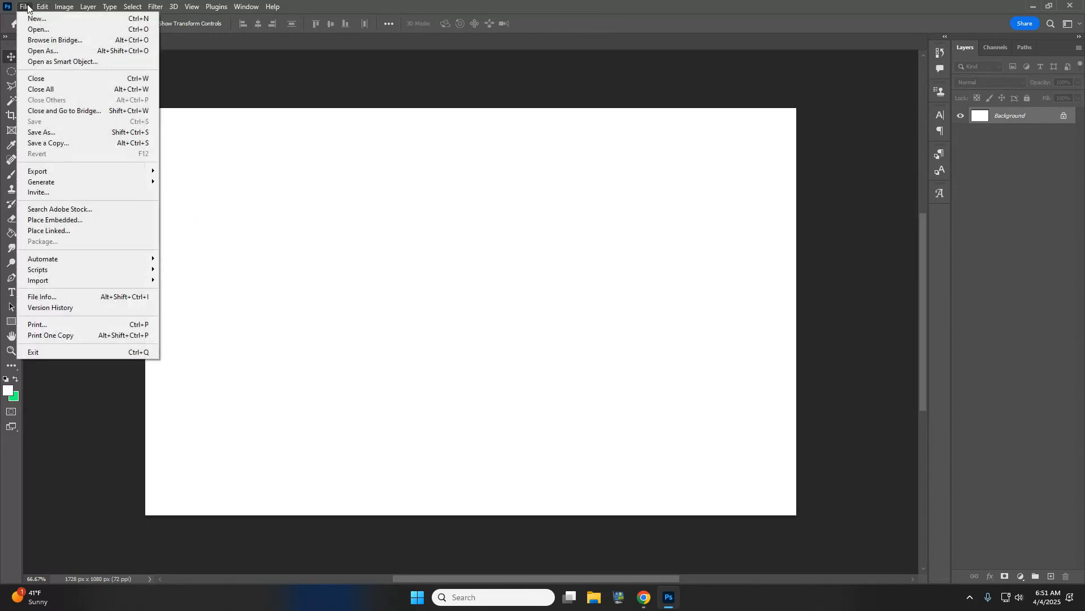
{"action": "left_click", "coordinate": [62, 221]}
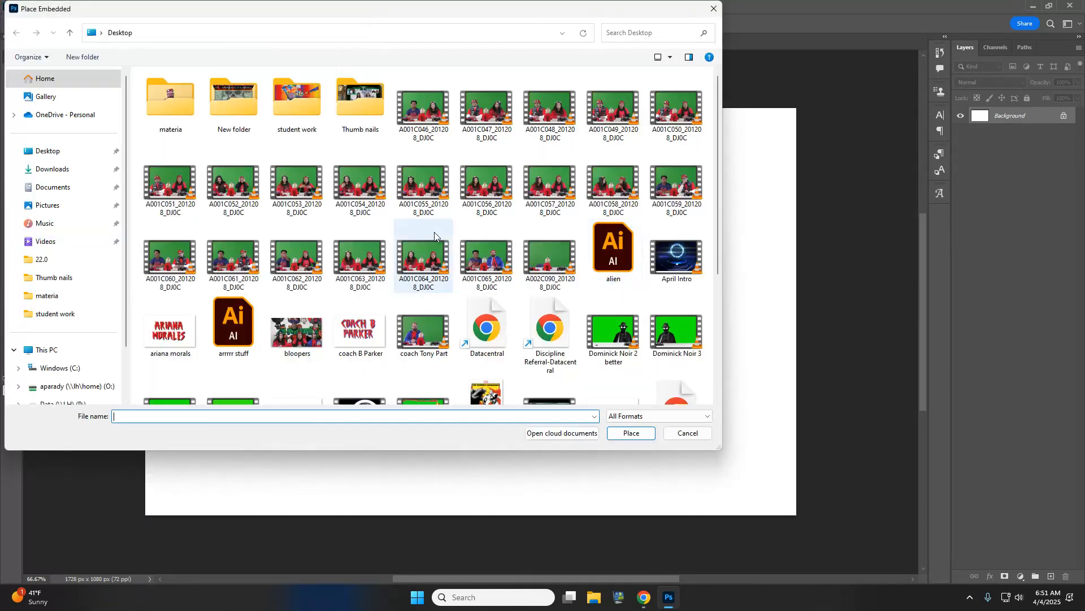
{"action": "scroll", "coordinate": [486, 272], "scroll_direction": "down", "scroll_amount": 3}
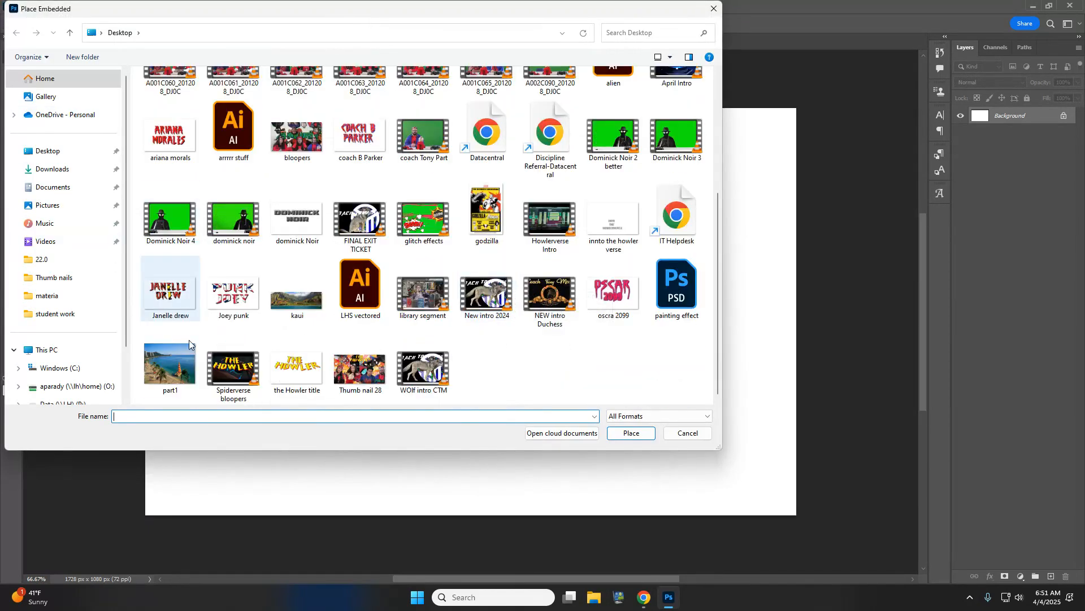
{"action": "left_click", "coordinate": [297, 294]}
{"action": "left_click", "coordinate": [644, 433]}
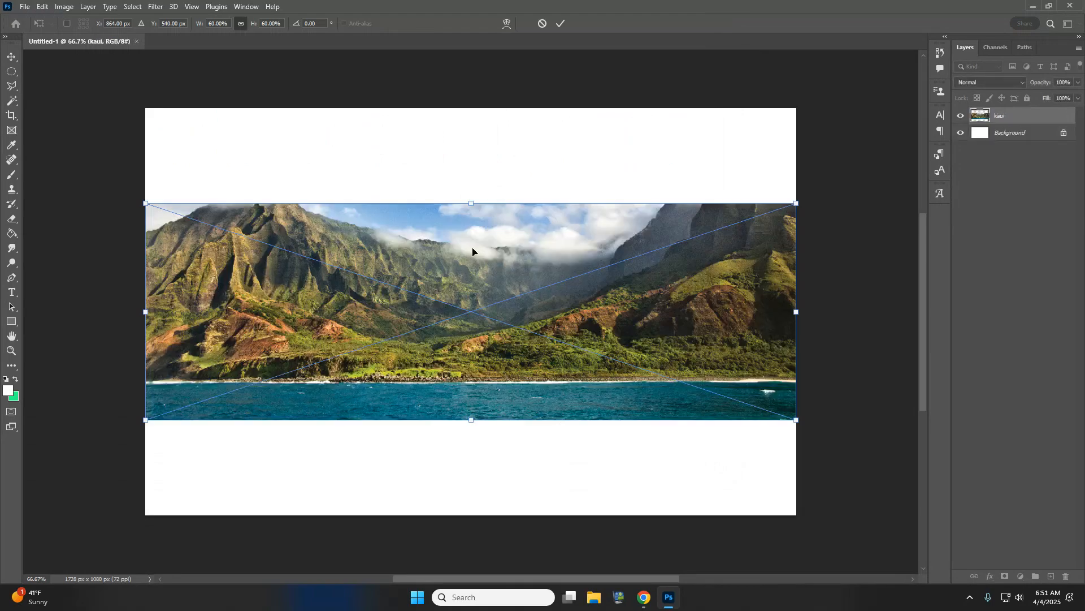
{"action": "left_click_drag", "start_coordinate": [472, 204], "coordinate": [473, 108]}
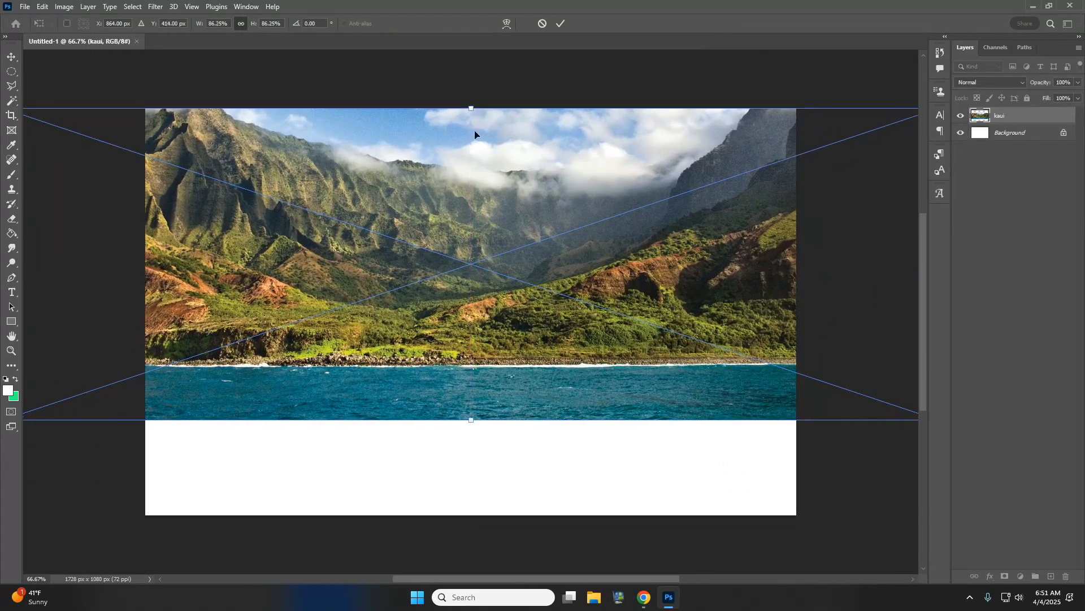
{"action": "left_click_drag", "start_coordinate": [472, 421], "coordinate": [472, 517]}
{"action": "key", "text": "Return"}
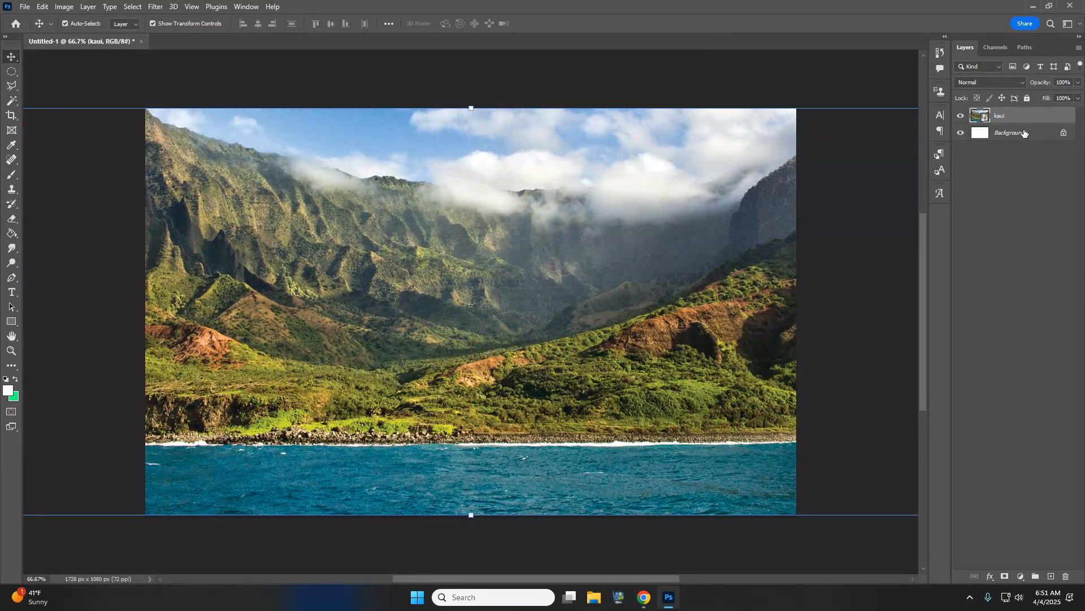
- Rasterize the kaui layer and stretch it taller to about 116%
{"action": "right_click", "coordinate": [1014, 116]}
{"action": "left_click", "coordinate": [915, 304]}
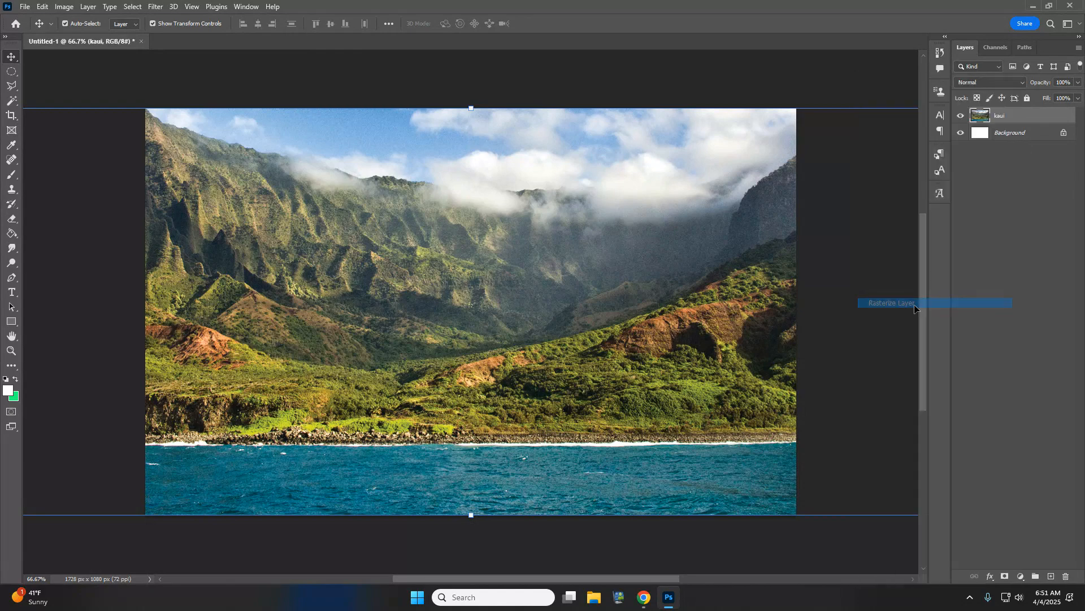
{"action": "left_click_drag", "start_coordinate": [471, 108], "coordinate": [471, 66]}
{"action": "left_click_drag", "start_coordinate": [471, 517], "coordinate": [471, 540]}
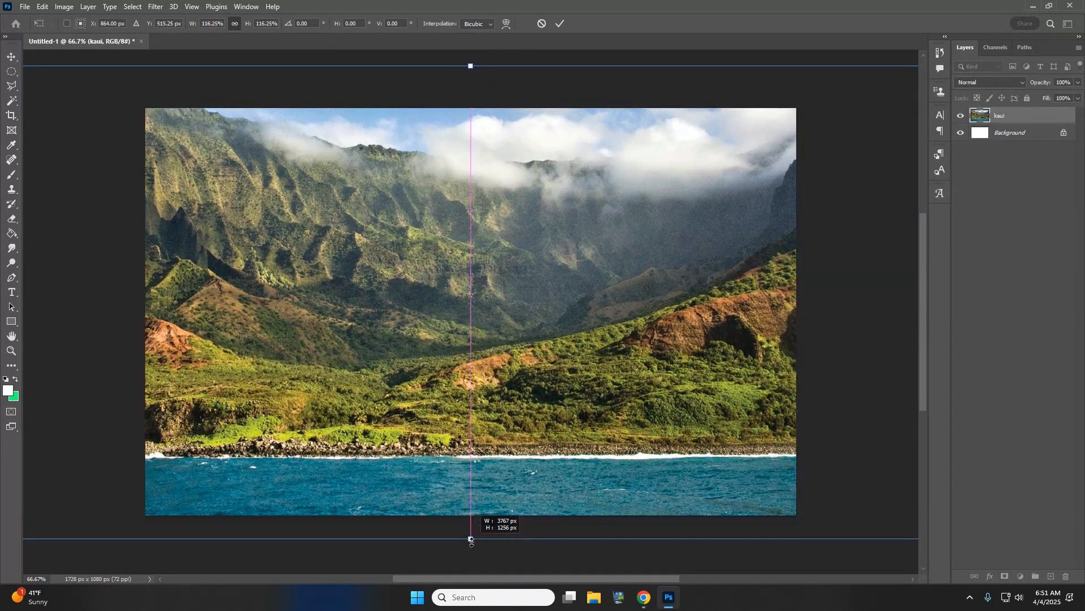
{"action": "key", "text": "Return"}
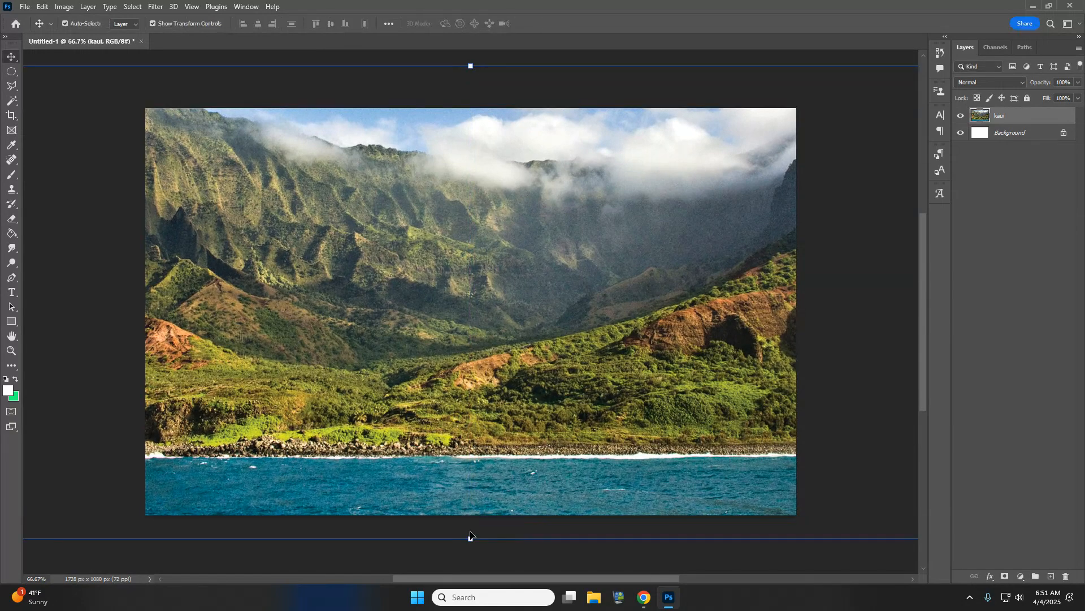
{"action": "left_click", "coordinate": [12, 73]}
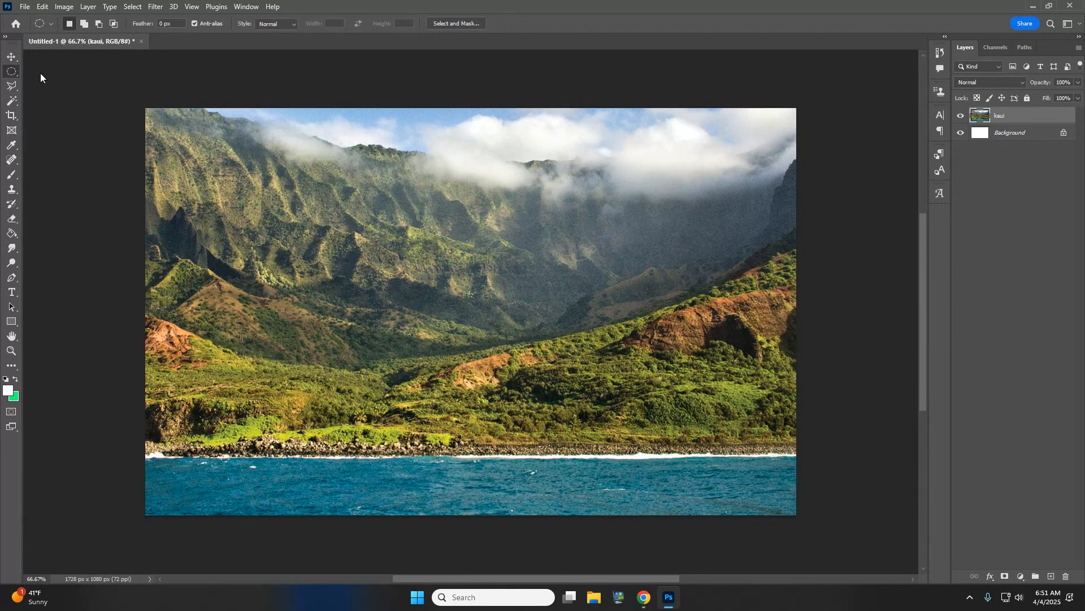
- Copy the hula dancers beach image from the Google Images preview
{"action": "mouse_move", "coordinate": [642, 598]}
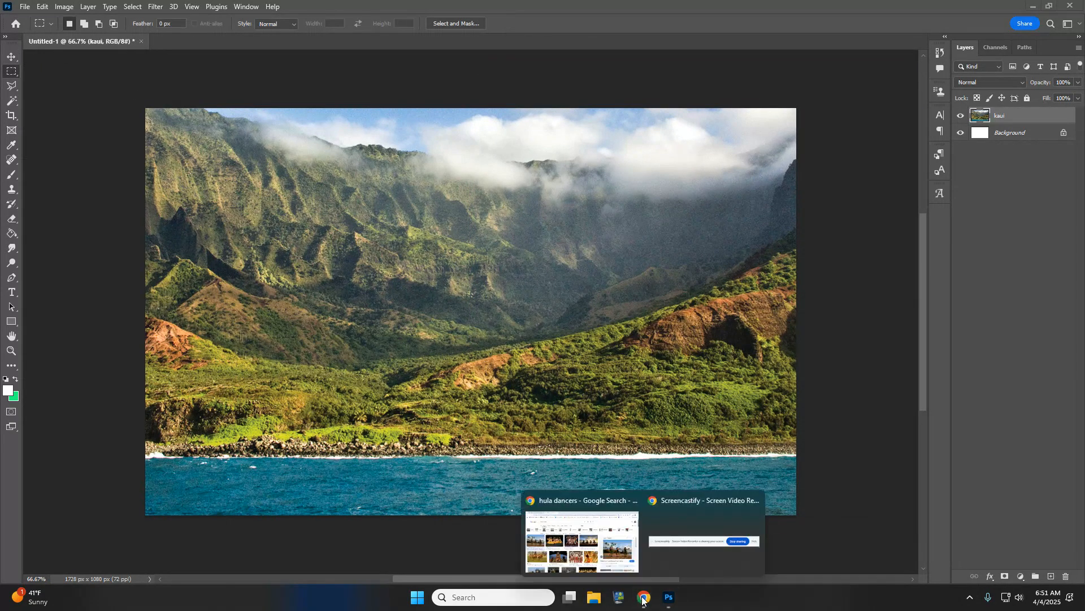
{"action": "left_click", "coordinate": [583, 537]}
{"action": "right_click", "coordinate": [884, 351]}
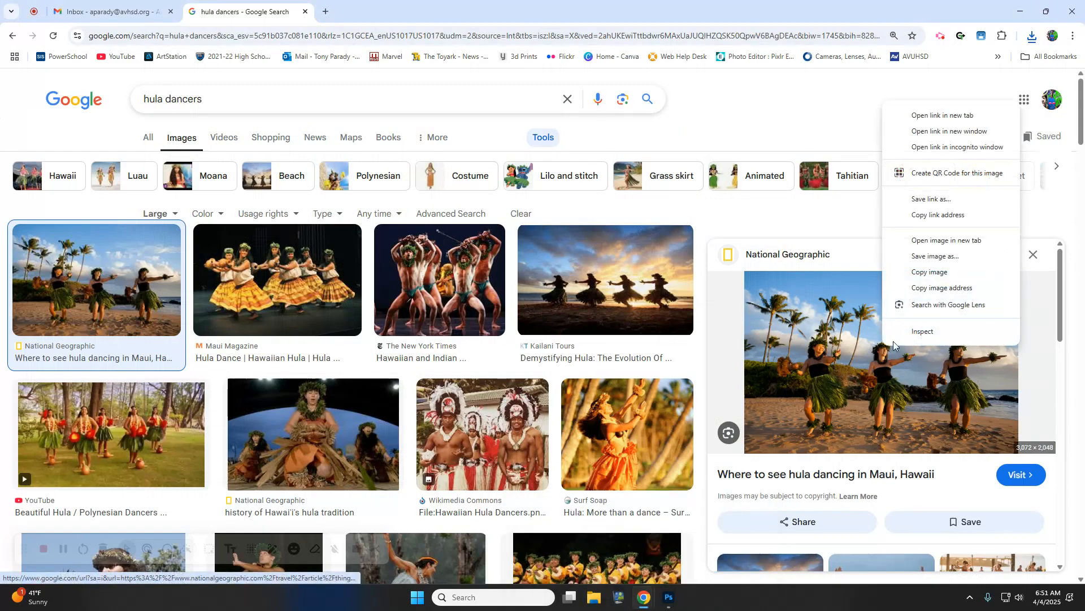
{"action": "left_click", "coordinate": [913, 276]}
- Paste it into Photoshop as Layer 1 and scale it down to about 62%
{"action": "mouse_move", "coordinate": [664, 605]}
{"action": "left_click", "coordinate": [662, 548]}
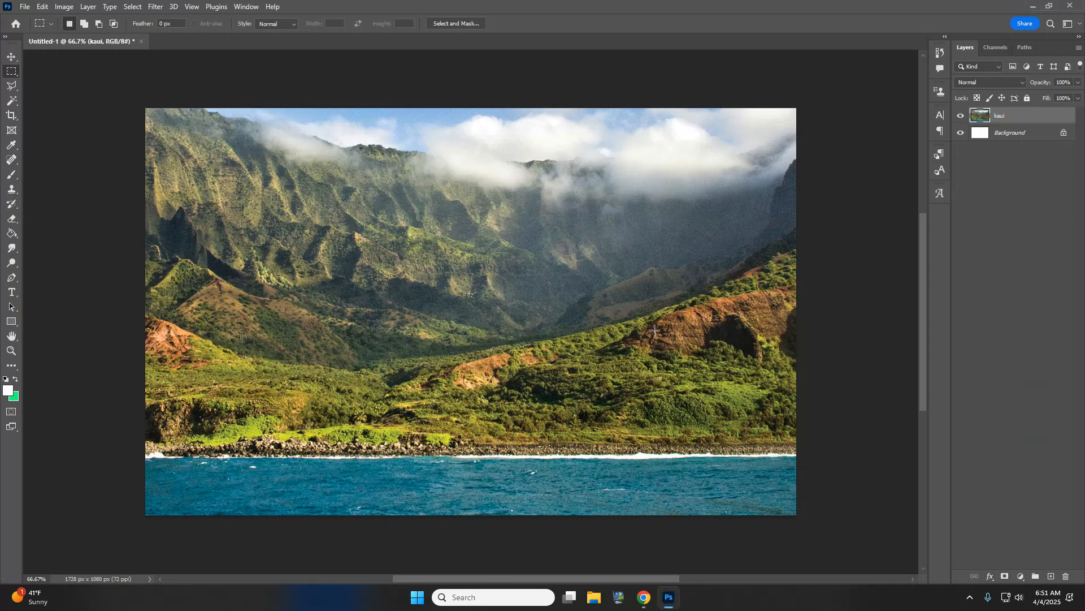
{"action": "key", "text": "ctrl+v"}
{"action": "key", "text": "ctrl+t"}
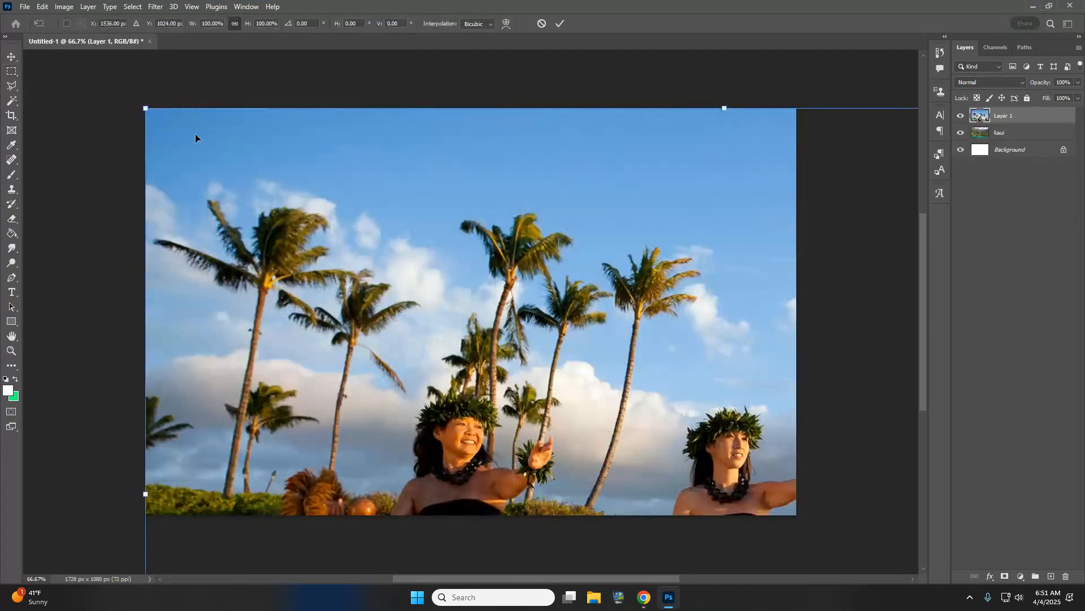
{"action": "left_click_drag", "start_coordinate": [140, 105], "coordinate": [86, 131]}
- Commit the resize and use Select > Subject to outline the three hula dancers
{"action": "key", "text": "m"}
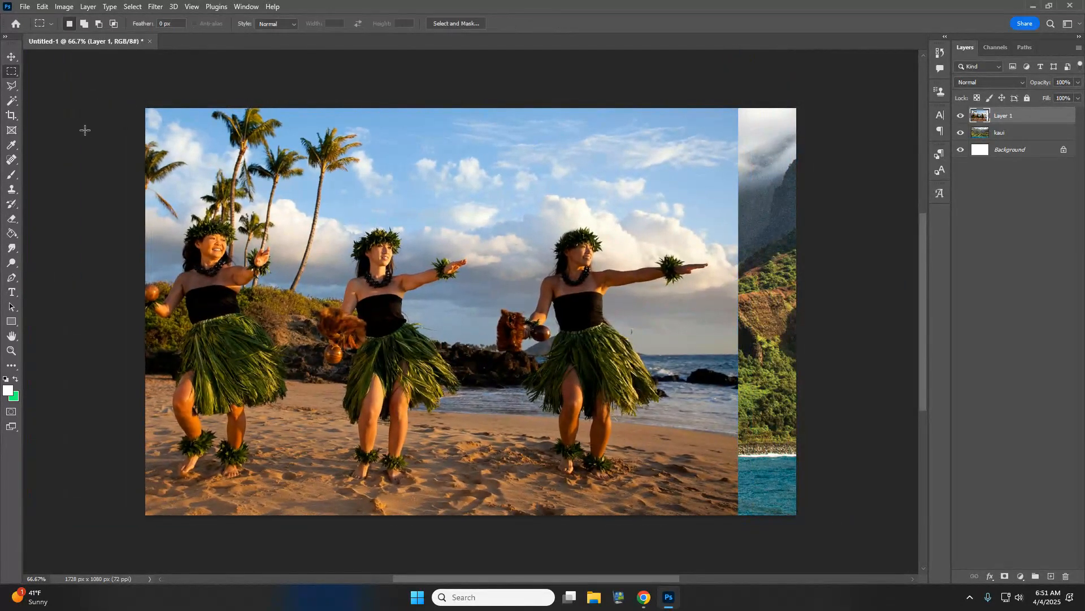
{"action": "left_click", "coordinate": [132, 6]}
{"action": "left_click", "coordinate": [164, 139]}
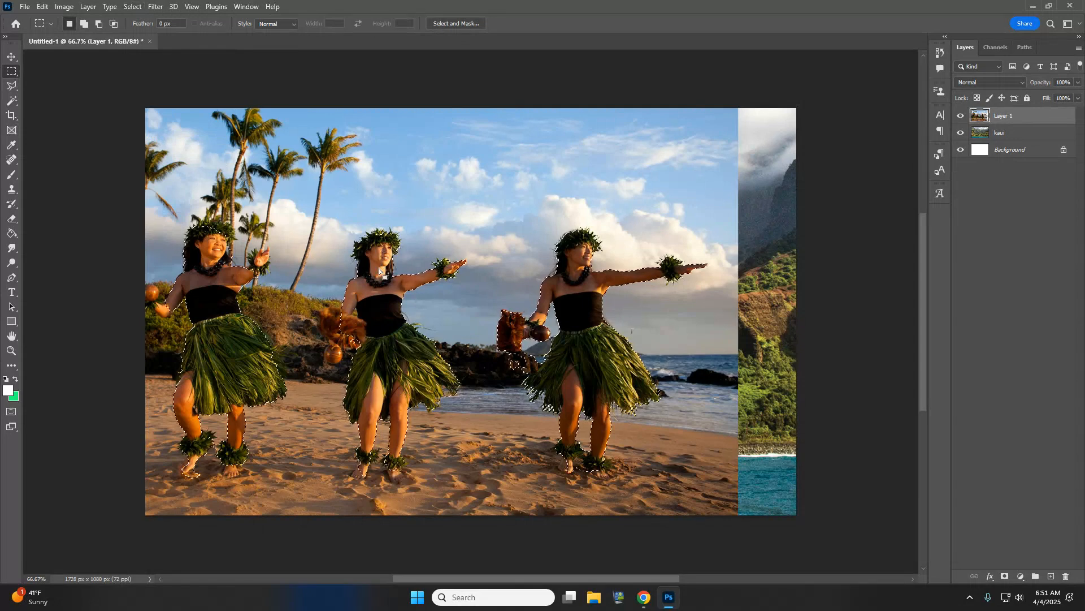
- Add a layer mask and brush back the sand, palm trees and sky around the dancers
{"action": "left_click", "coordinate": [1004, 576]}
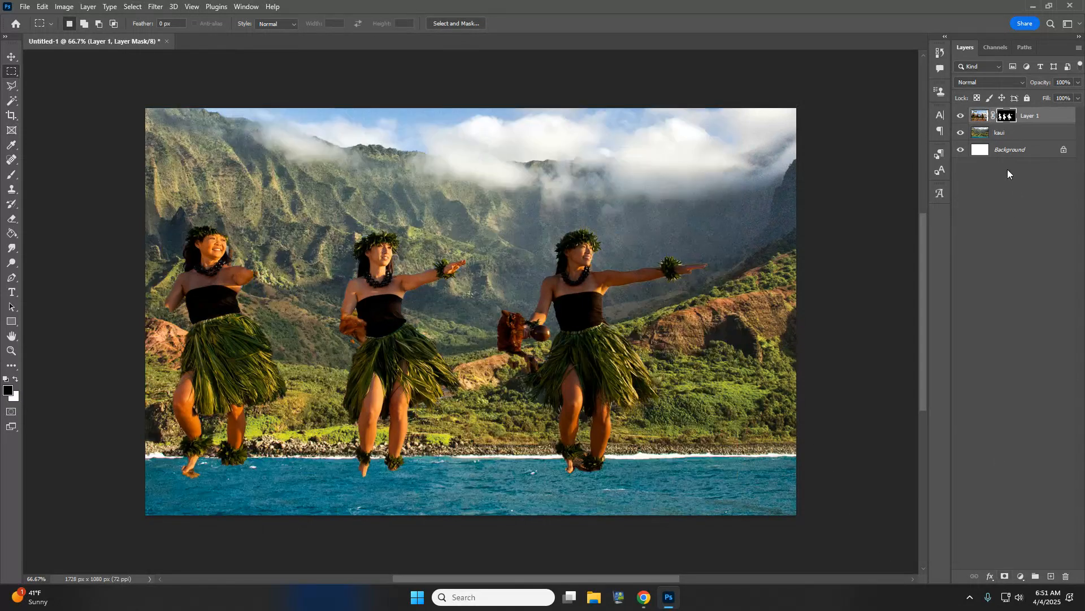
{"action": "left_click", "coordinate": [12, 175]}
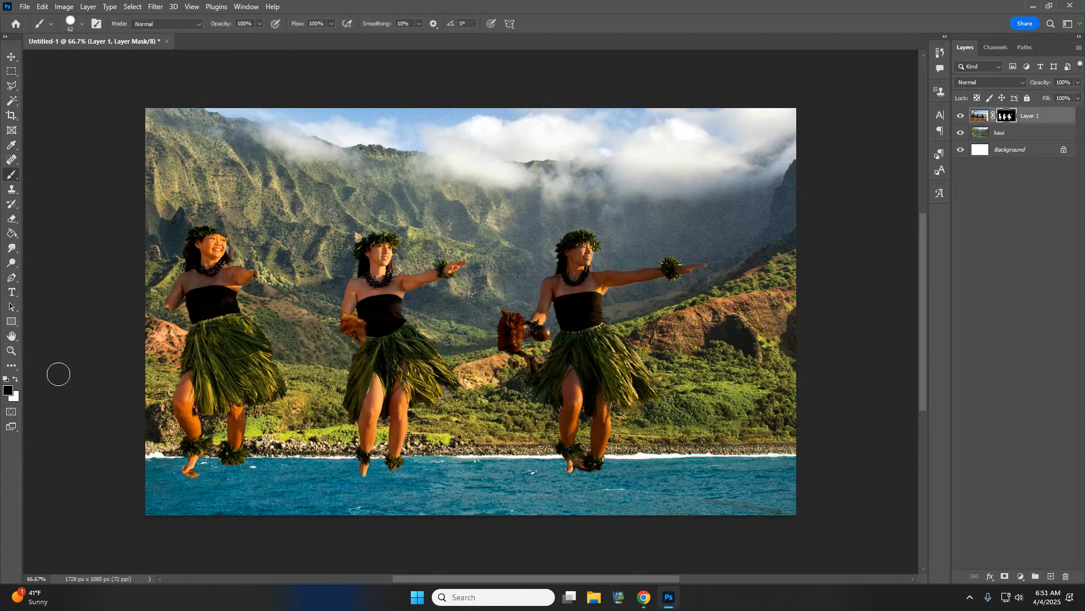
{"action": "left_click", "coordinate": [82, 25]}
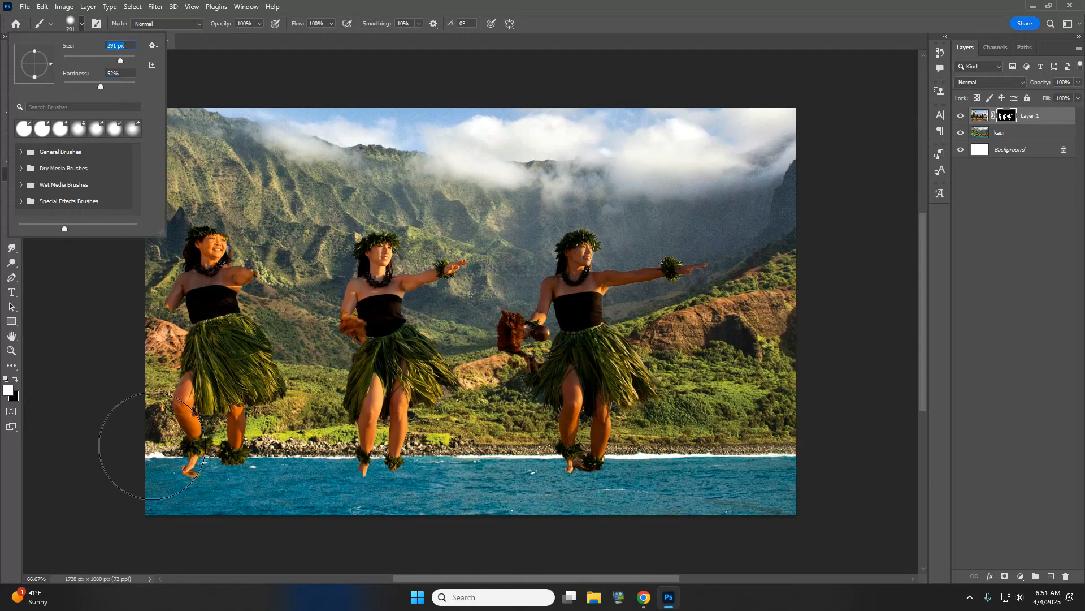
{"action": "mouse_move", "coordinate": [151, 446]}
{"action": "left_mouse_down"}
{"action": "mouse_move", "coordinate": [288, 523]}
{"action": "mouse_move", "coordinate": [334, 524]}
{"action": "mouse_move", "coordinate": [231, 469]}
{"action": "mouse_move", "coordinate": [148, 381]}
{"action": "mouse_move", "coordinate": [300, 466]}
{"action": "mouse_move", "coordinate": [477, 508]}
{"action": "mouse_move", "coordinate": [142, 484]}
{"action": "mouse_move", "coordinate": [327, 445]}
{"action": "mouse_move", "coordinate": [555, 528]}
{"action": "mouse_move", "coordinate": [568, 515]}
{"action": "mouse_move", "coordinate": [307, 441]}
{"action": "mouse_move", "coordinate": [437, 455]}
{"action": "mouse_move", "coordinate": [669, 539]}
{"action": "mouse_move", "coordinate": [297, 335]}
{"action": "left_mouse_up"}
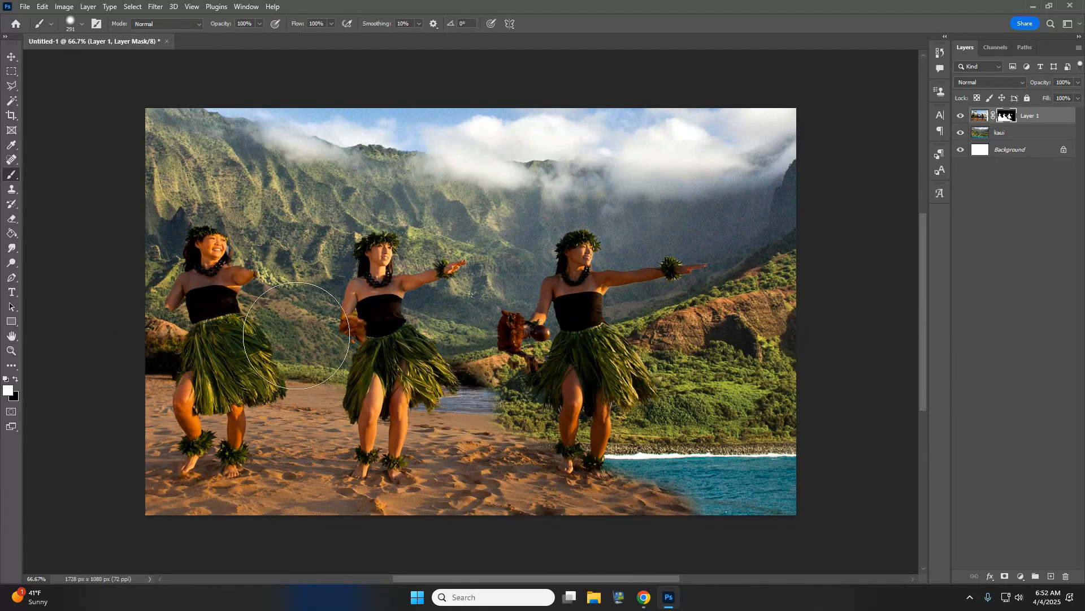
{"action": "mouse_move", "coordinate": [170, 226]}
{"action": "left_mouse_down"}
{"action": "mouse_move", "coordinate": [262, 273]}
{"action": "mouse_move", "coordinate": [149, 310]}
{"action": "mouse_move", "coordinate": [210, 309]}
{"action": "mouse_move", "coordinate": [258, 355]}
{"action": "mouse_move", "coordinate": [244, 305]}
{"action": "mouse_move", "coordinate": [278, 361]}
{"action": "mouse_move", "coordinate": [280, 333]}
{"action": "mouse_move", "coordinate": [253, 279]}
{"action": "mouse_move", "coordinate": [298, 169]}
{"action": "mouse_move", "coordinate": [149, 189]}
{"action": "mouse_move", "coordinate": [194, 129]}
{"action": "mouse_move", "coordinate": [160, 126]}
{"action": "mouse_move", "coordinate": [344, 116]}
{"action": "left_mouse_up"}
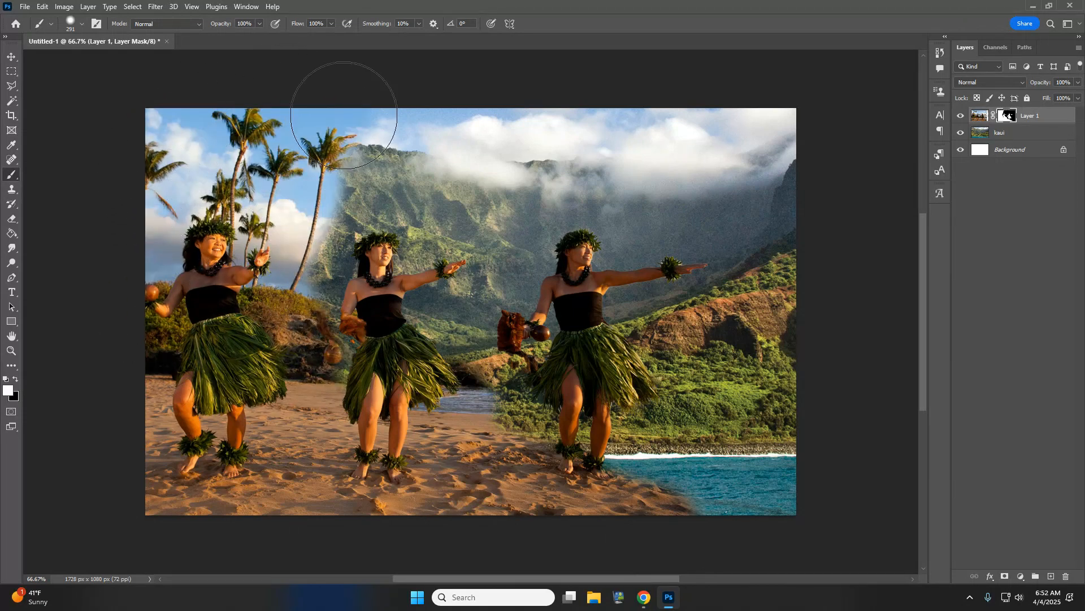
{"action": "mouse_move", "coordinate": [295, 157]}
{"action": "left_mouse_down"}
{"action": "mouse_move", "coordinate": [267, 283]}
{"action": "mouse_move", "coordinate": [299, 352]}
{"action": "mouse_move", "coordinate": [396, 436]}
{"action": "mouse_move", "coordinate": [524, 501]}
{"action": "left_mouse_up"}
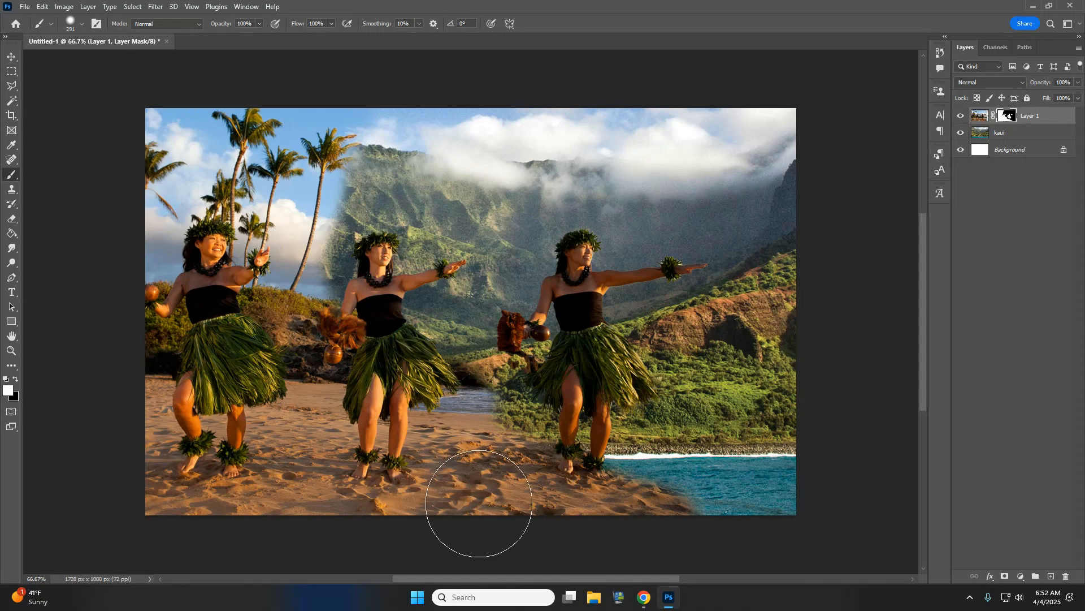
- Apply the Layer 1 mask and merge it down into the kaui layer
{"action": "right_click", "coordinate": [1007, 126]}
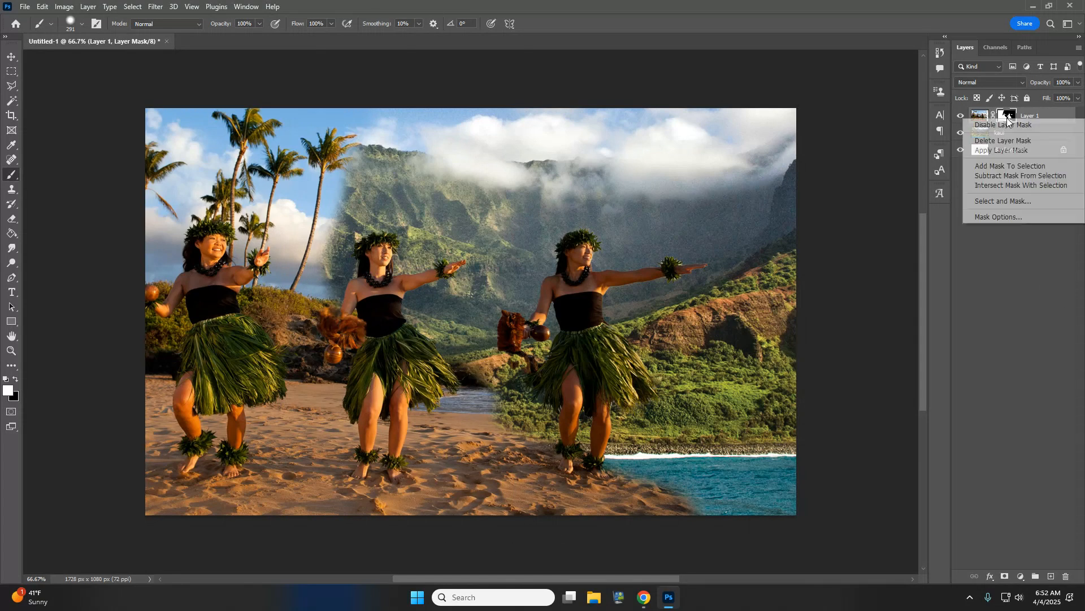
{"action": "left_click", "coordinate": [1000, 147]}
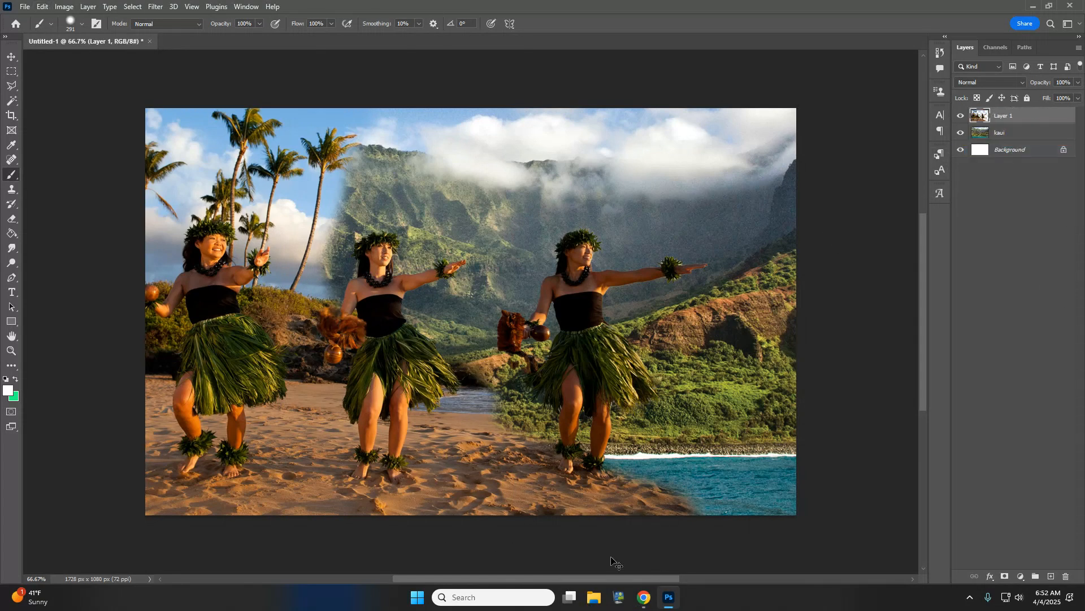
{"action": "key", "text": "ctrl+e"}
- Close the hula dancers Google Images tab and go back to Photoshop
{"action": "mouse_move", "coordinate": [642, 603]}
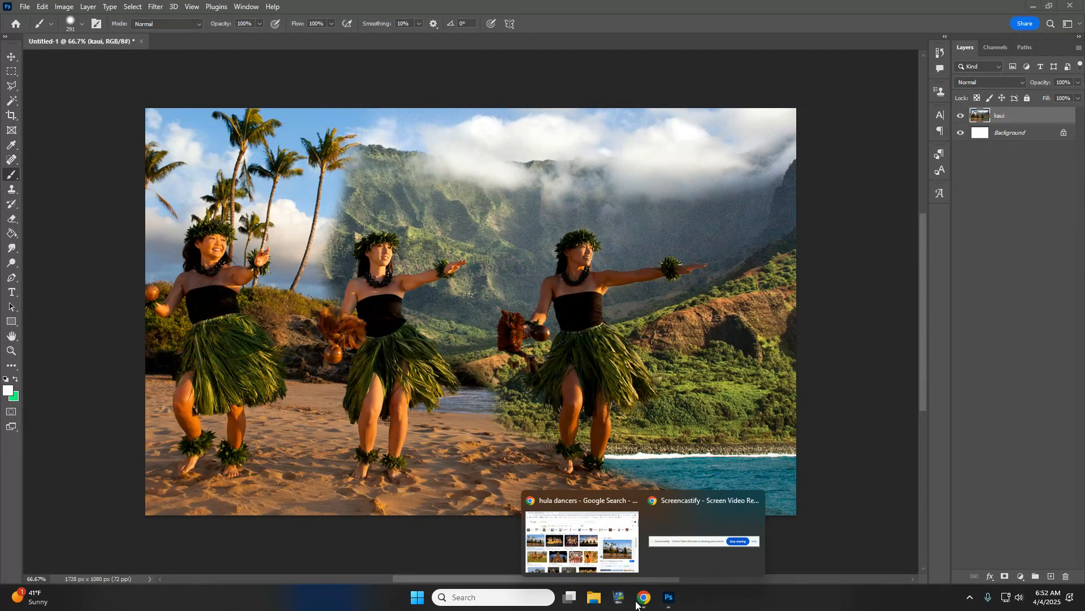
{"action": "left_click", "coordinate": [571, 560]}
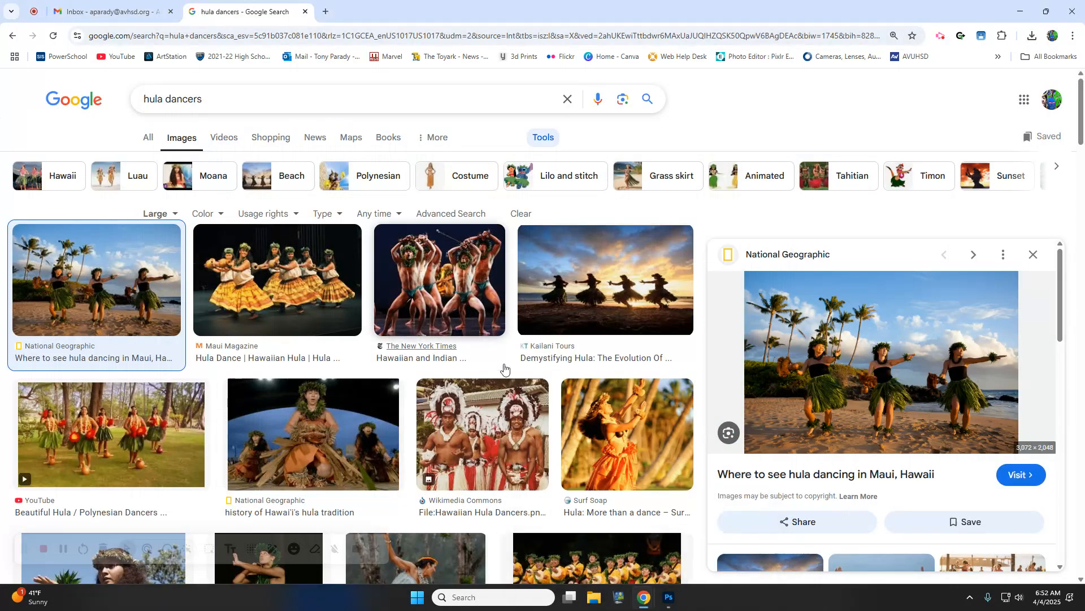
{"action": "scroll", "coordinate": [593, 438], "scroll_direction": "down", "scroll_amount": 4}
{"action": "scroll", "coordinate": [577, 450], "scroll_direction": "down", "scroll_amount": 6}
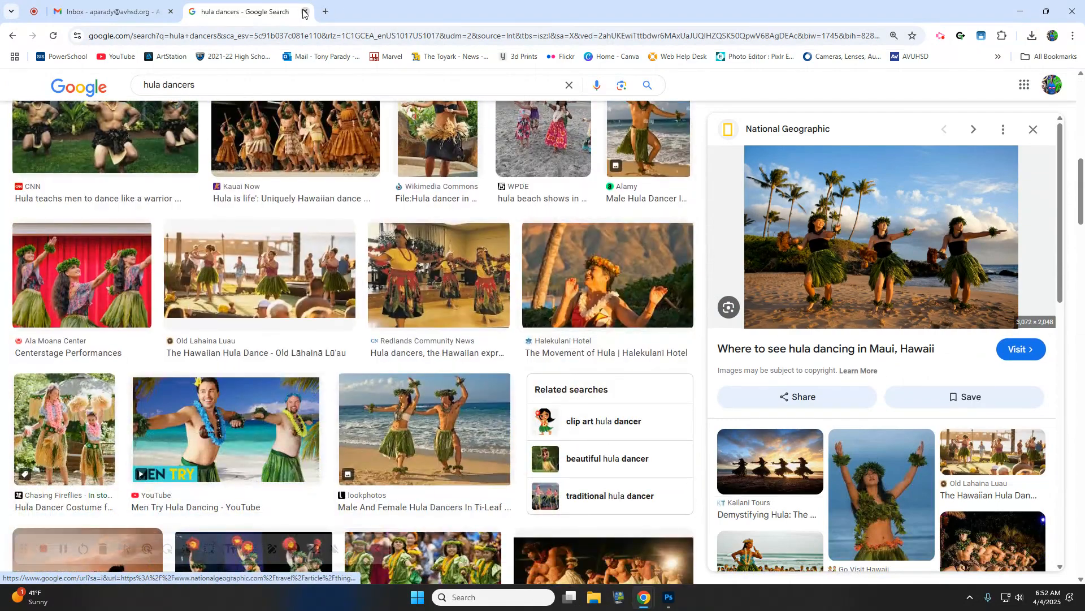
{"action": "left_click", "coordinate": [304, 12]}
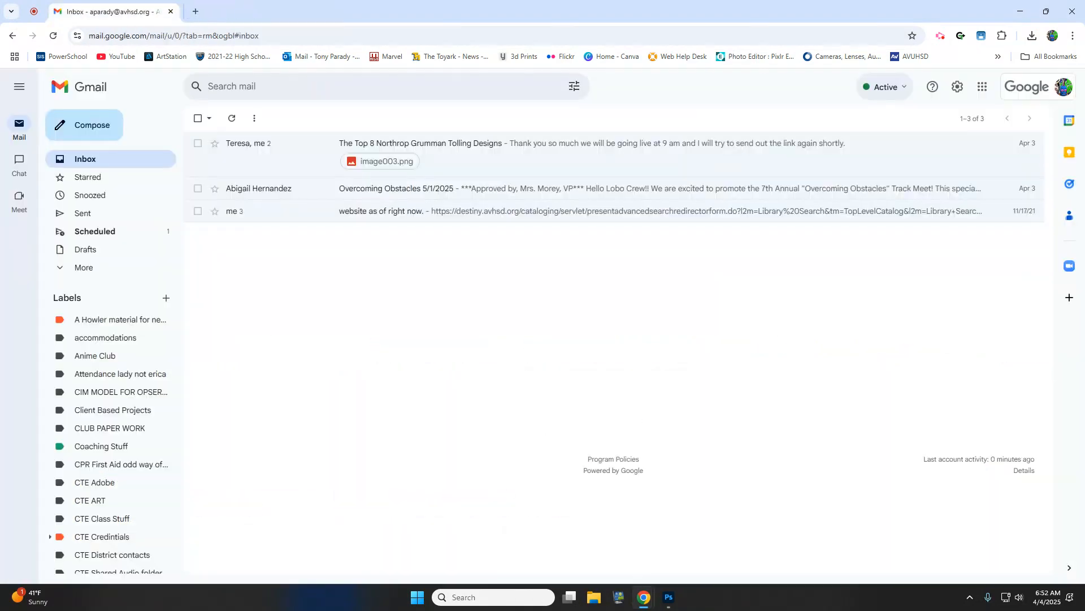
{"action": "left_click", "coordinate": [672, 602]}
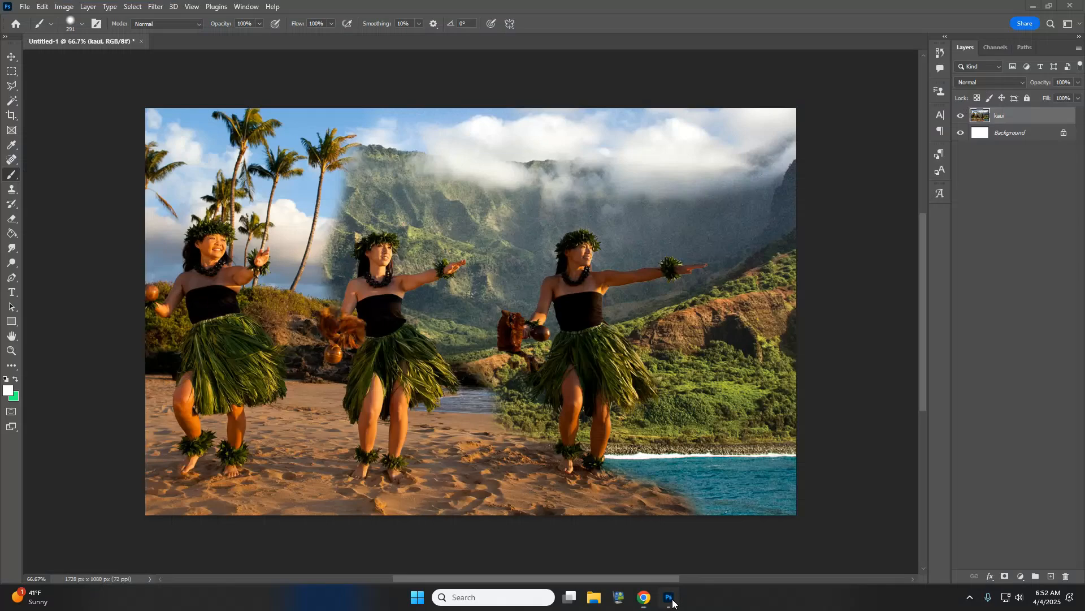
{"action": "left_click", "coordinate": [22, 8]}
- Place the part1 photo and enlarge it to about 166% to fill the canvas
{"action": "left_click", "coordinate": [61, 219]}
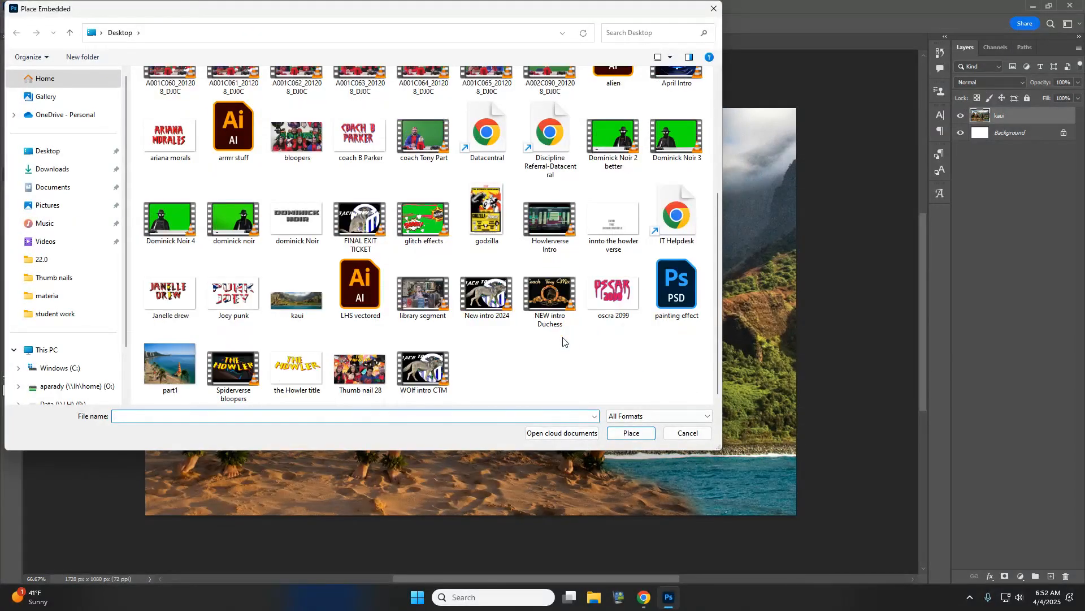
{"action": "left_click", "coordinate": [170, 365]}
{"action": "left_click", "coordinate": [631, 433]}
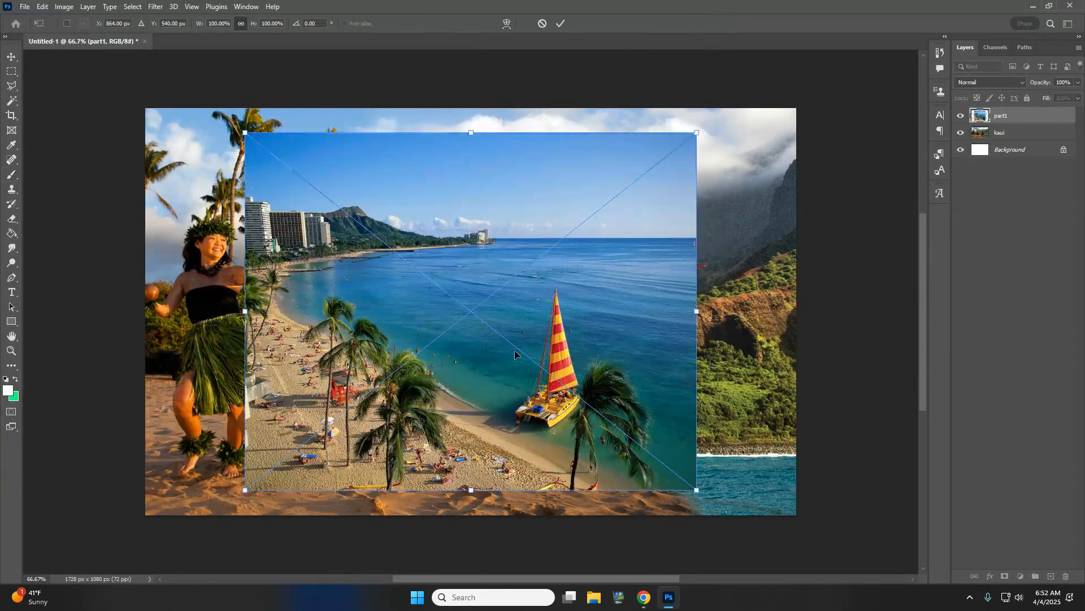
{"action": "left_click_drag", "start_coordinate": [470, 134], "coordinate": [463, 16]}
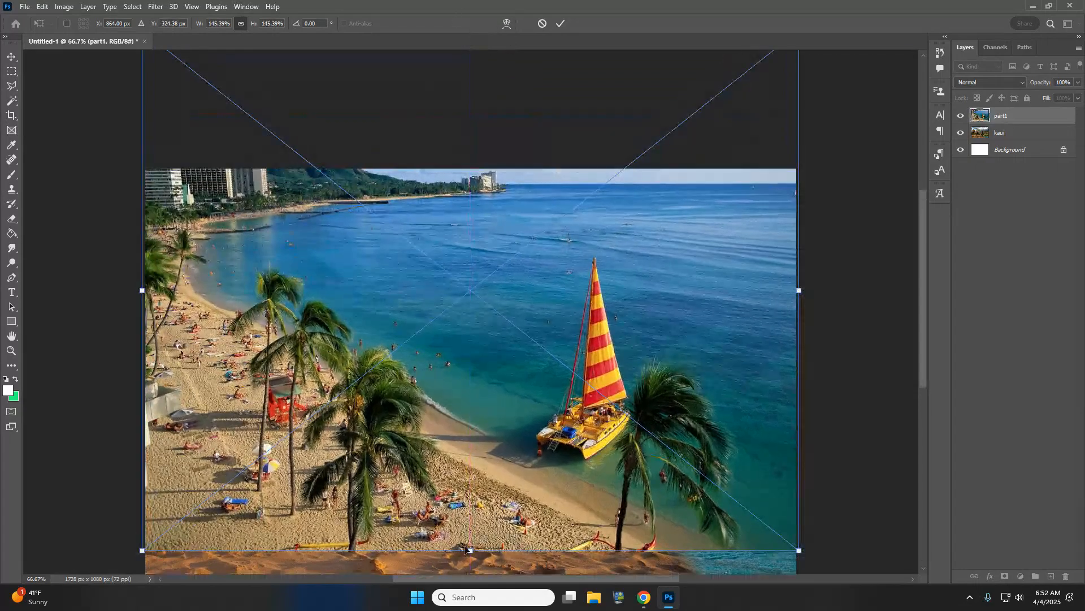
{"action": "scroll", "coordinate": [467, 548], "scroll_direction": "down", "scroll_amount": 1}
{"action": "left_click_drag", "start_coordinate": [469, 507], "coordinate": [471, 575]}
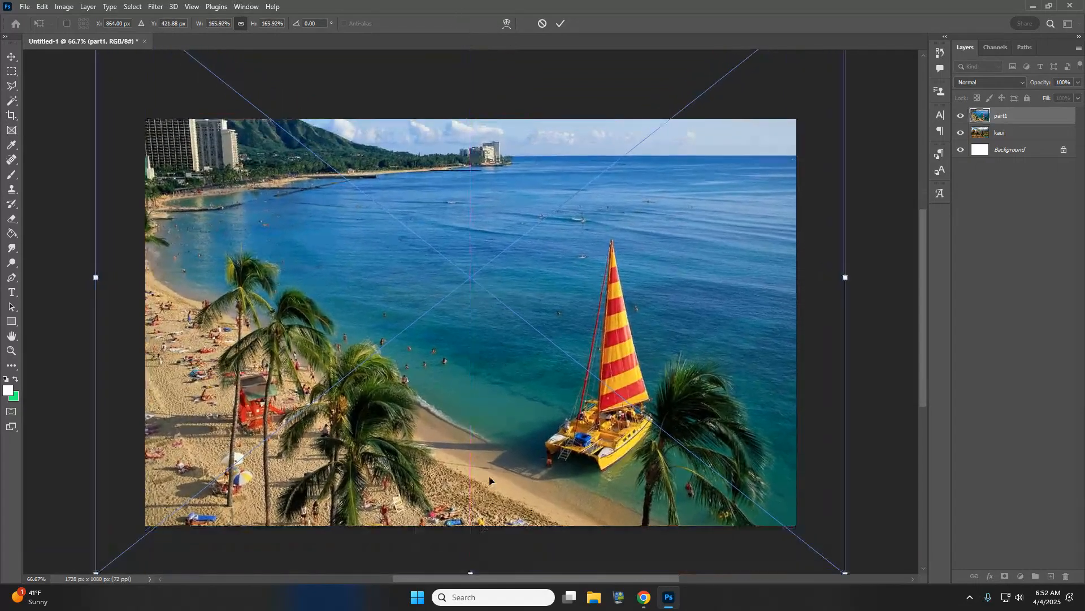
{"action": "left_click_drag", "start_coordinate": [489, 478], "coordinate": [499, 428]}
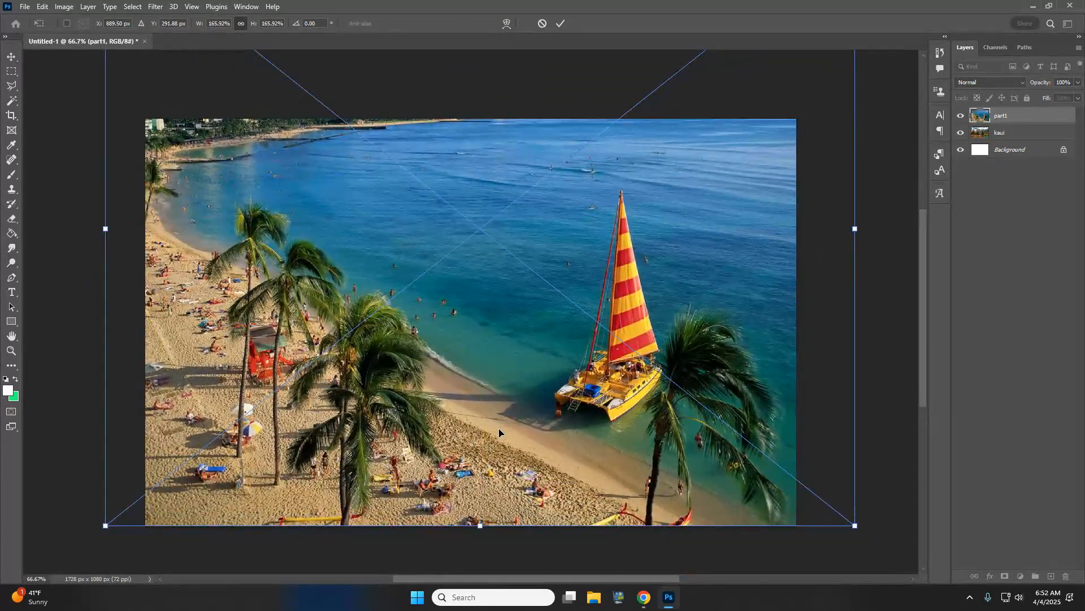
{"action": "key", "text": "b"}
- Rasterize the part1 layer and flip it horizontally so the sailboat sits left
{"action": "right_click", "coordinate": [980, 117]}
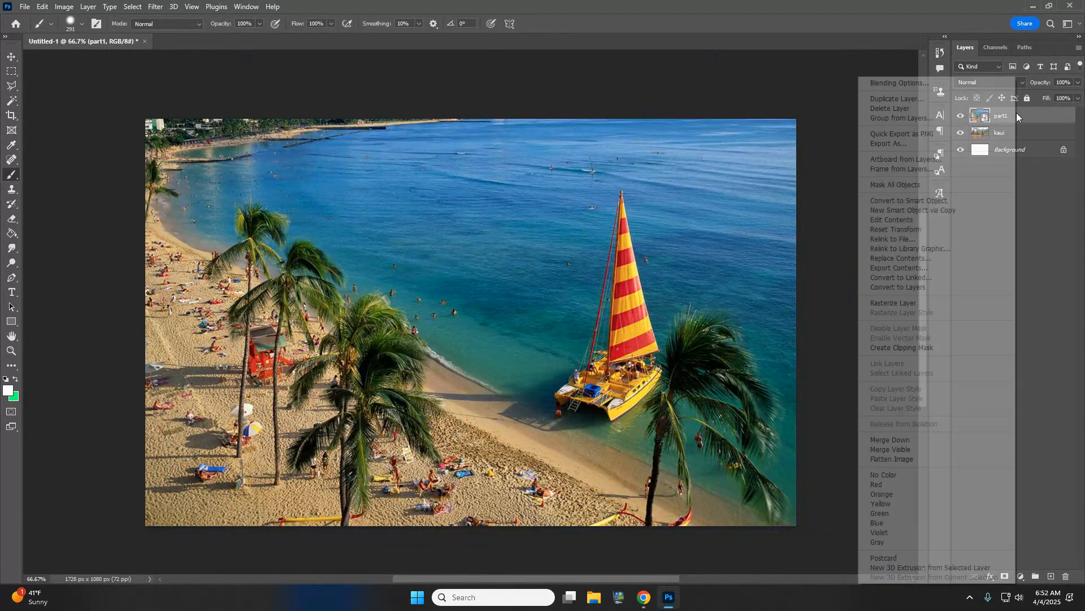
{"action": "left_click", "coordinate": [888, 306]}
{"action": "key", "text": "ctrl+t"}
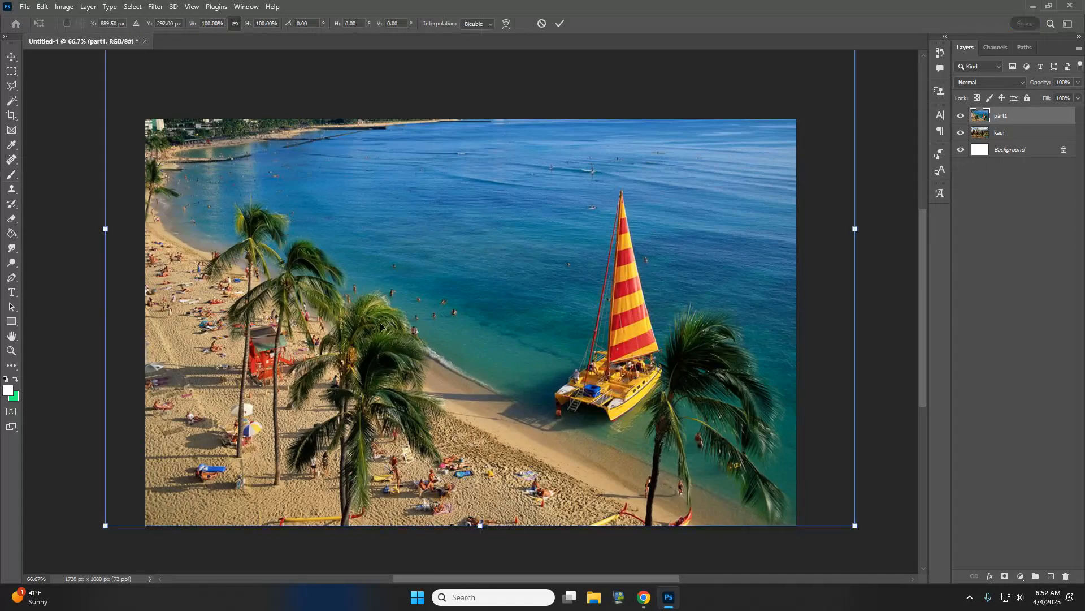
{"action": "right_click", "coordinate": [490, 317]}
{"action": "left_click", "coordinate": [563, 536]}
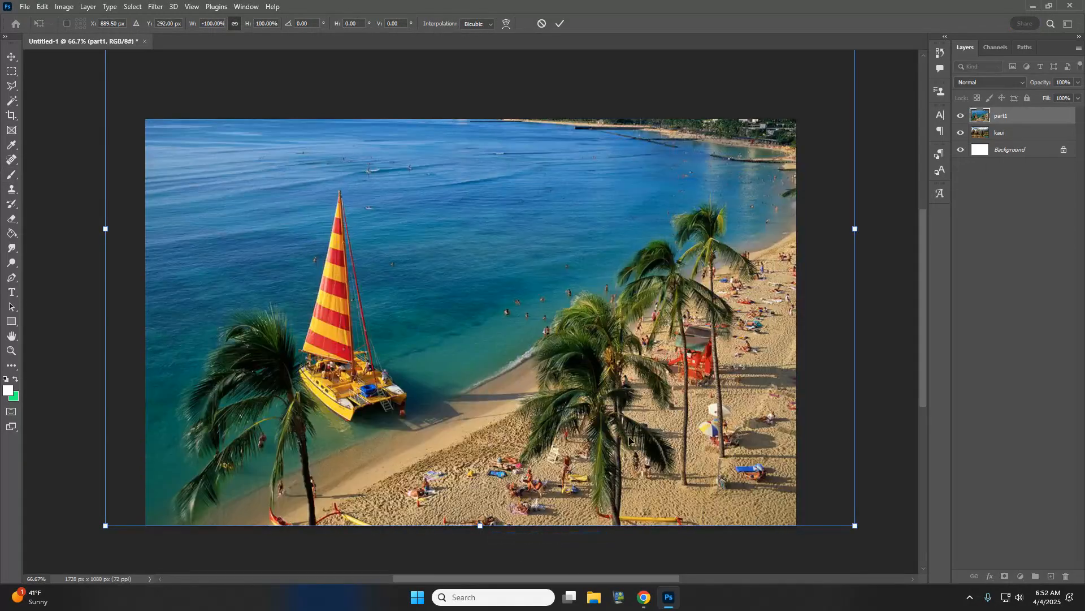
{"action": "key", "text": "Return"}
- Add a mask to the part1 beach photo and paint out its left side to reveal the dancers
{"action": "key", "text": "b"}
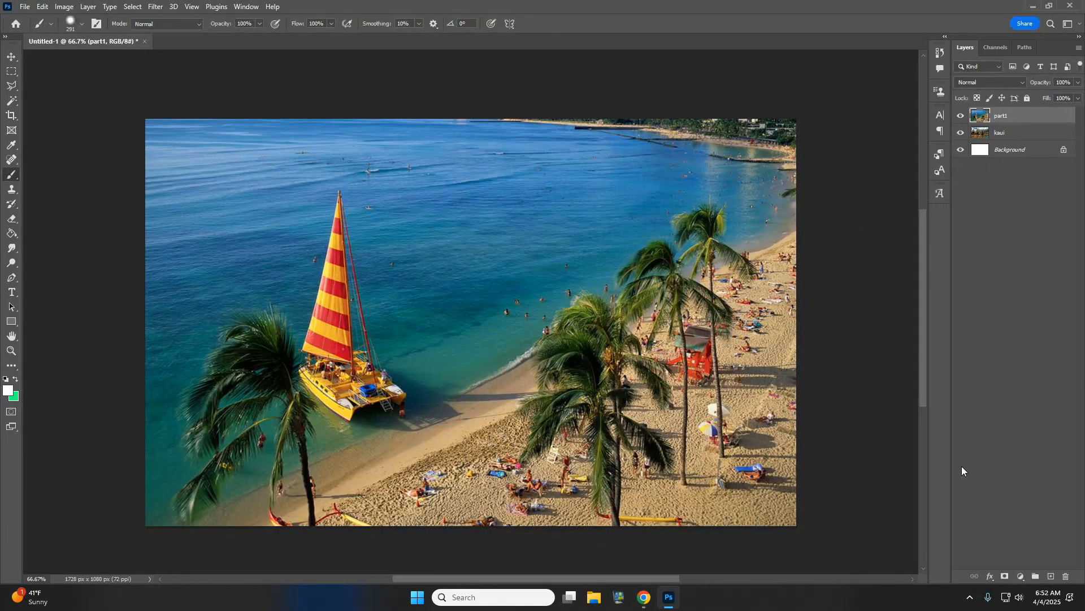
{"action": "left_click", "coordinate": [1007, 577]}
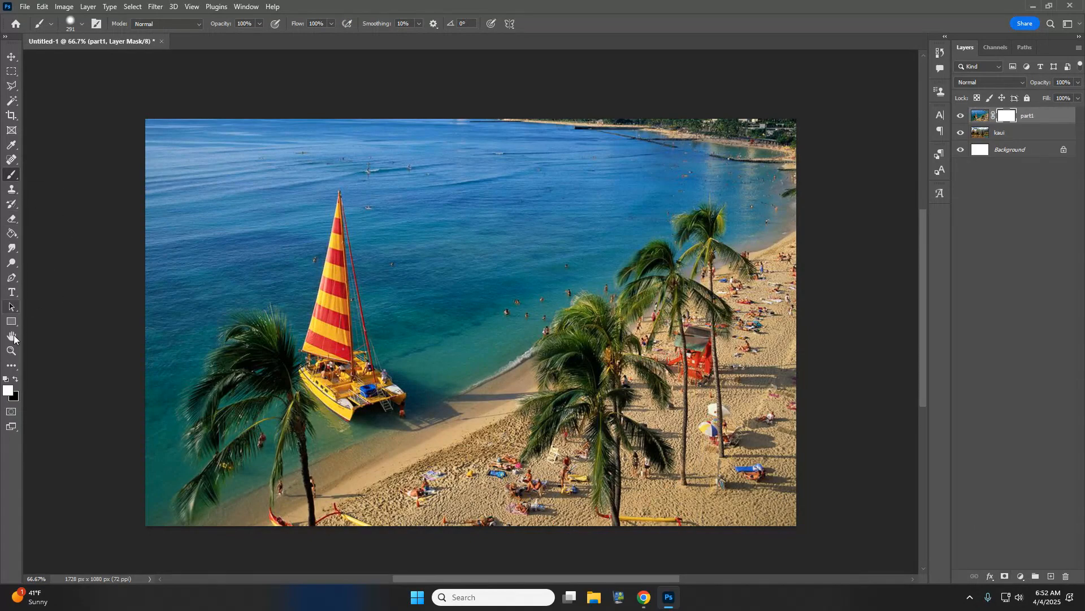
{"action": "left_click", "coordinate": [73, 23]}
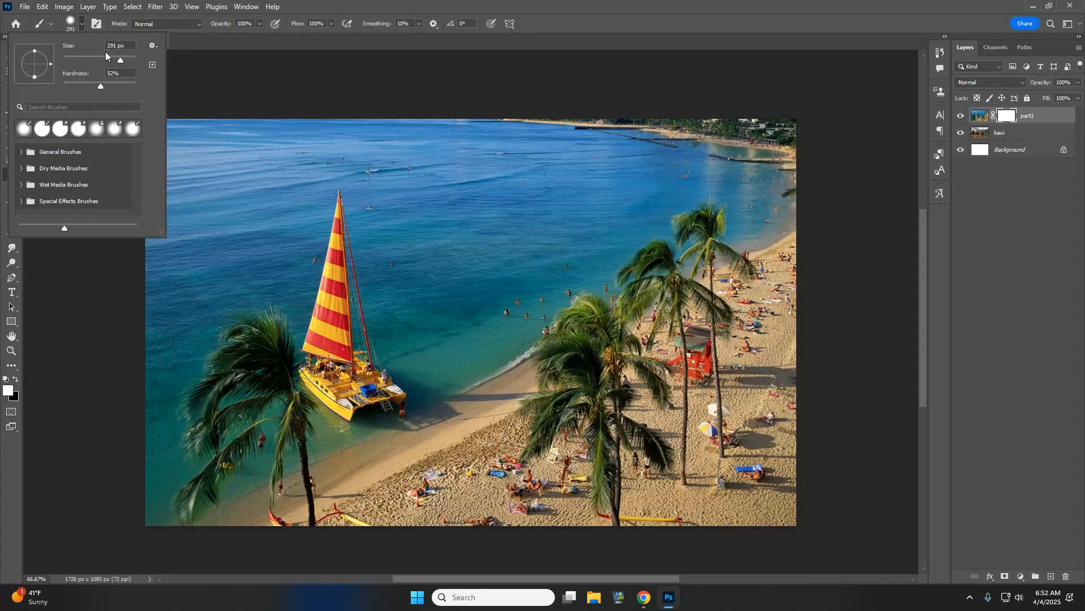
{"action": "left_click", "coordinate": [507, 110]}
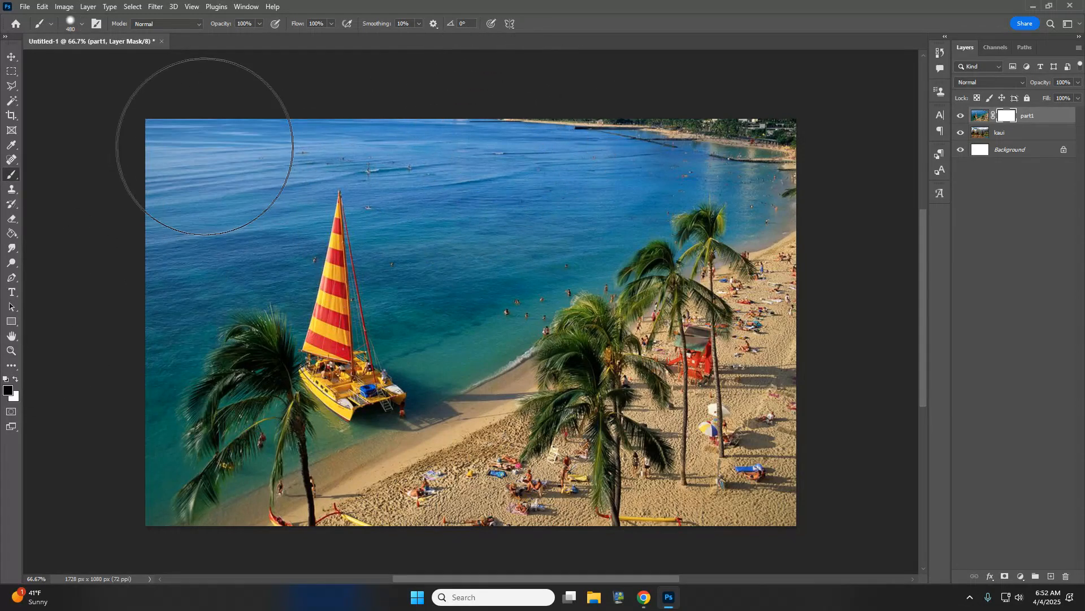
{"action": "mouse_move", "coordinate": [218, 138]}
{"action": "left_mouse_down"}
{"action": "mouse_move", "coordinate": [260, 130]}
{"action": "mouse_move", "coordinate": [255, 233]}
{"action": "mouse_move", "coordinate": [144, 383]}
{"action": "mouse_move", "coordinate": [145, 436]}
{"action": "mouse_move", "coordinate": [214, 432]}
{"action": "mouse_move", "coordinate": [392, 276]}
{"action": "mouse_move", "coordinate": [456, 186]}
{"action": "mouse_move", "coordinate": [463, 285]}
{"action": "mouse_move", "coordinate": [253, 458]}
{"action": "mouse_move", "coordinate": [176, 486]}
{"action": "mouse_move", "coordinate": [427, 352]}
{"action": "mouse_move", "coordinate": [605, 174]}
{"action": "mouse_move", "coordinate": [635, 125]}
{"action": "mouse_move", "coordinate": [583, 240]}
{"action": "mouse_move", "coordinate": [416, 359]}
{"action": "mouse_move", "coordinate": [722, 121]}
{"action": "mouse_move", "coordinate": [734, 141]}
{"action": "left_mouse_up"}
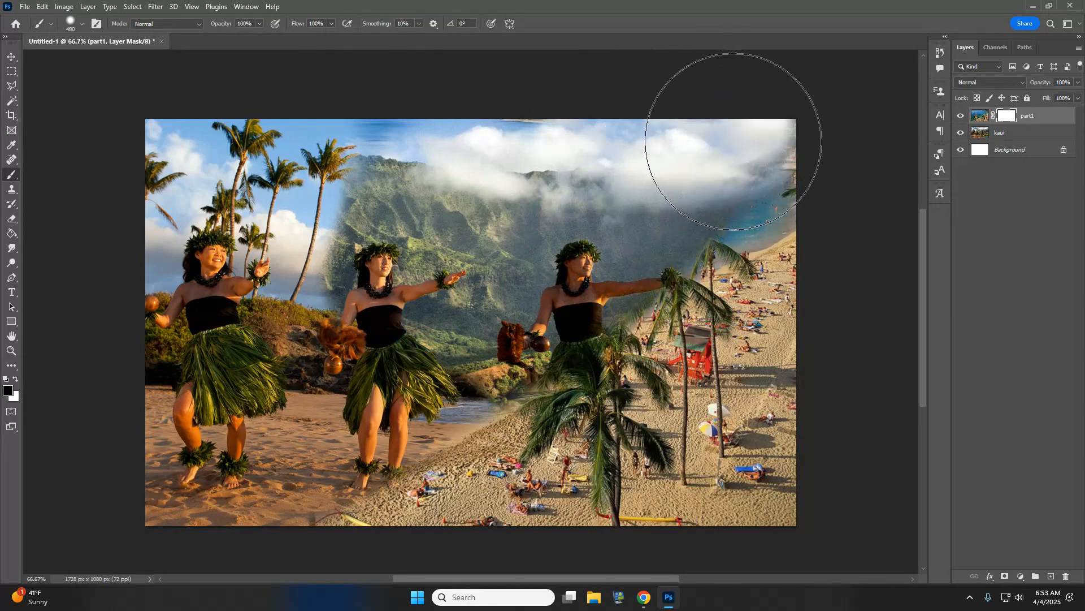
- Shift part1 right and down, then mask away the sea strip and top beach
{"action": "left_click", "coordinate": [11, 58]}
{"action": "left_click_drag", "start_coordinate": [587, 416], "coordinate": [754, 436]}
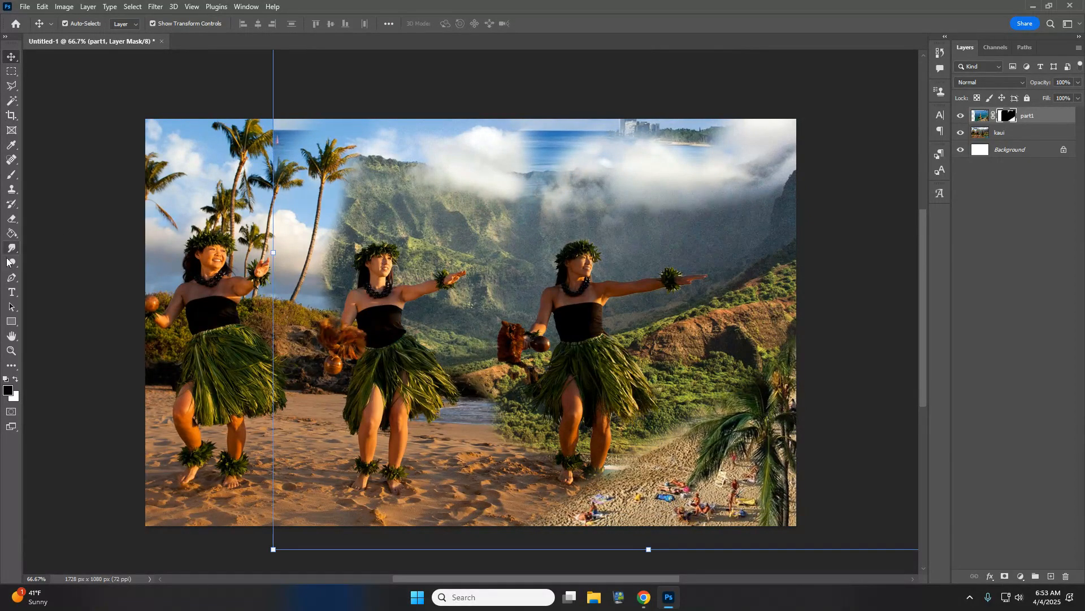
{"action": "left_click", "coordinate": [11, 175]}
{"action": "mouse_move", "coordinate": [291, 154]}
{"action": "left_mouse_down"}
{"action": "mouse_move", "coordinate": [815, 120]}
{"action": "mouse_move", "coordinate": [430, 130]}
{"action": "mouse_move", "coordinate": [602, 262]}
{"action": "mouse_move", "coordinate": [670, 444]}
{"action": "mouse_move", "coordinate": [459, 406]}
{"action": "left_mouse_up"}
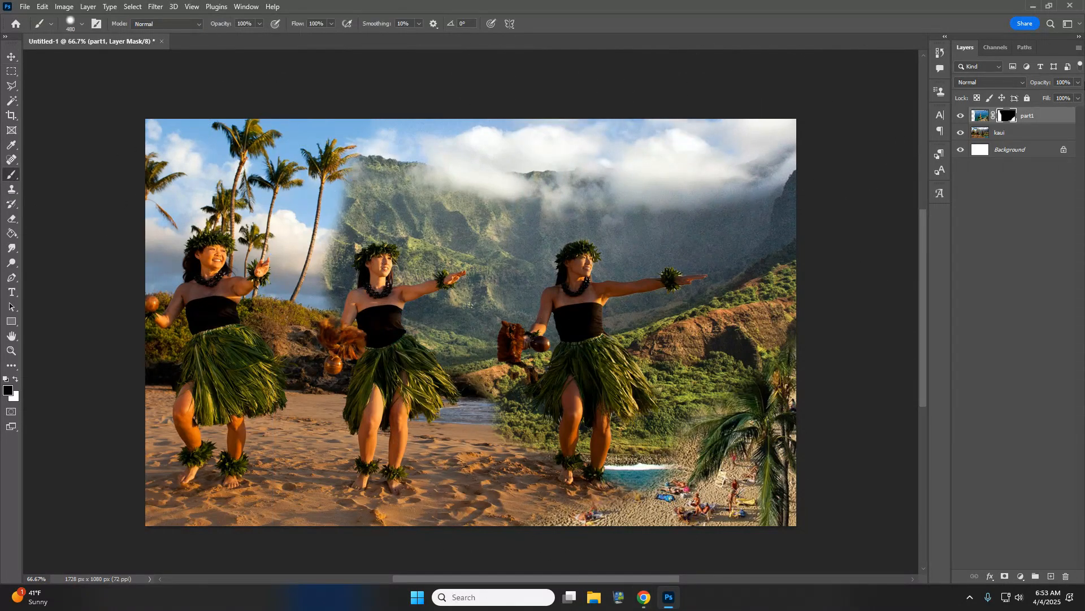
- Apply part1's layer mask and merge it down into the kaui layer
{"action": "right_click", "coordinate": [1011, 115]}
{"action": "left_click", "coordinate": [1028, 145]}
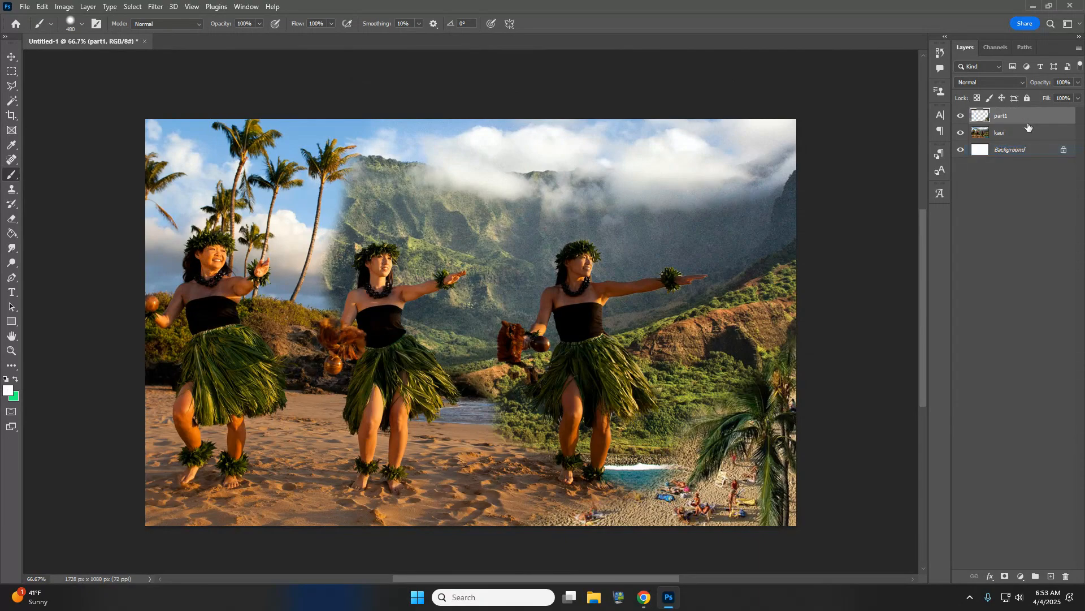
{"action": "key", "text": "ctrl+e"}
- Search Google for 'hawaii lei' in a new Chrome tab
{"action": "mouse_move", "coordinate": [644, 597]}
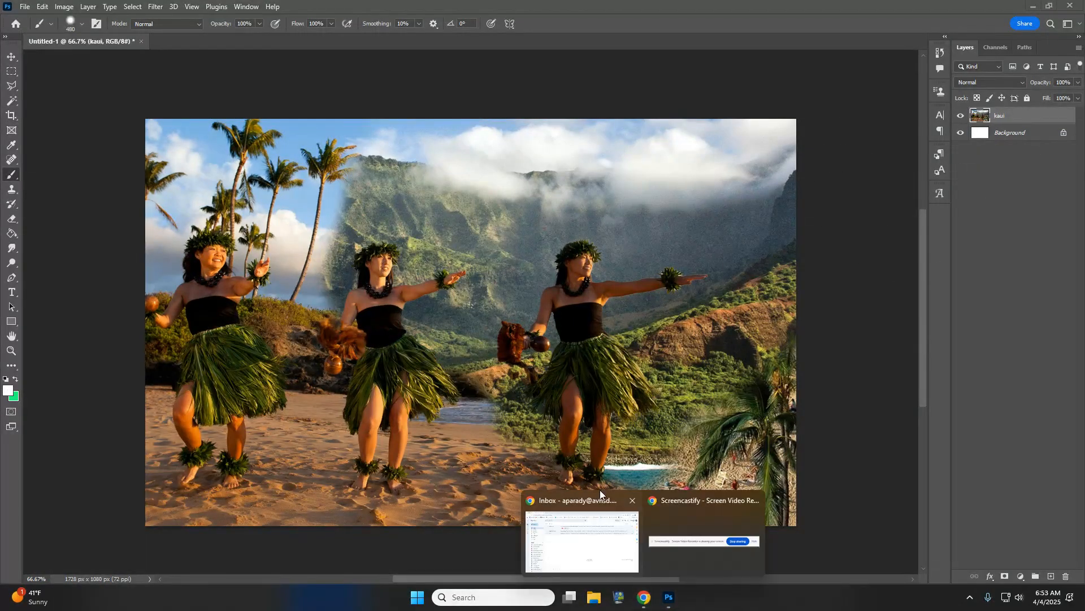
{"action": "left_click", "coordinate": [580, 525]}
{"action": "left_click", "coordinate": [190, 10]}
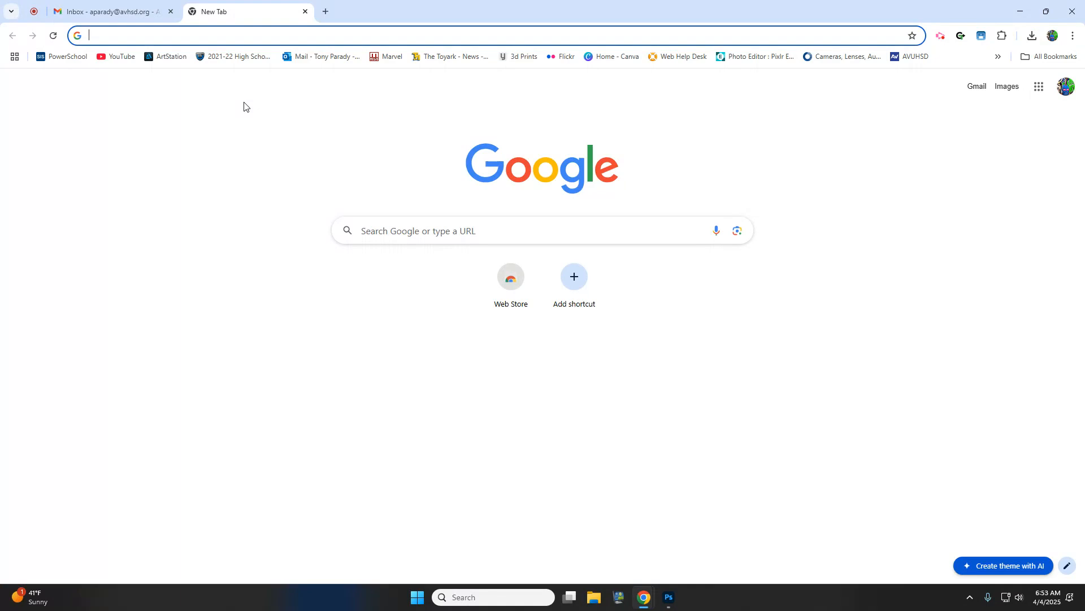
{"action": "type", "text": "haw"}
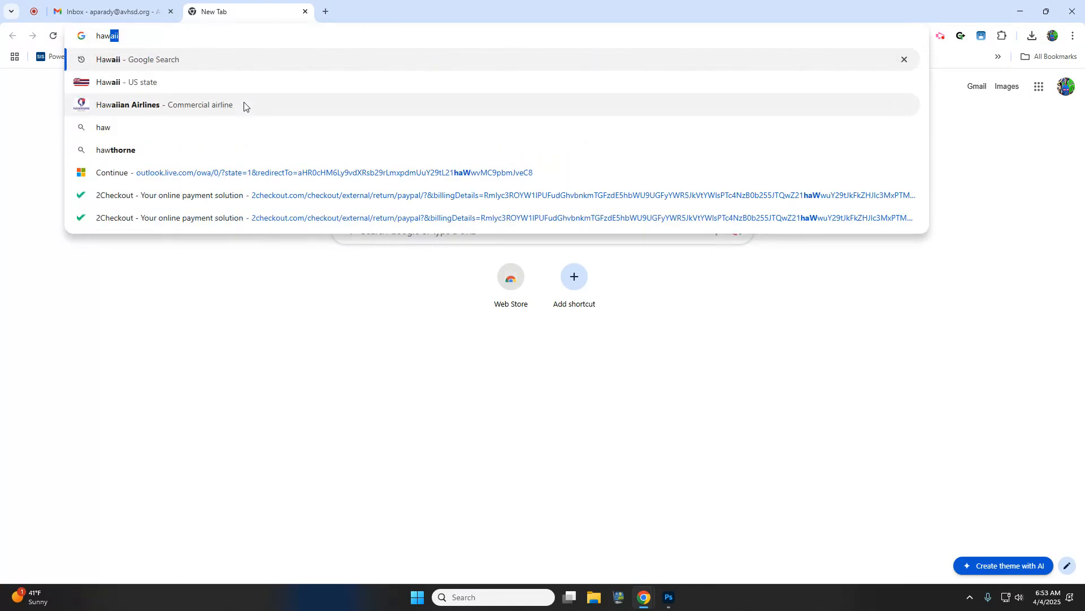
{"action": "type", "text": "aii lays"}
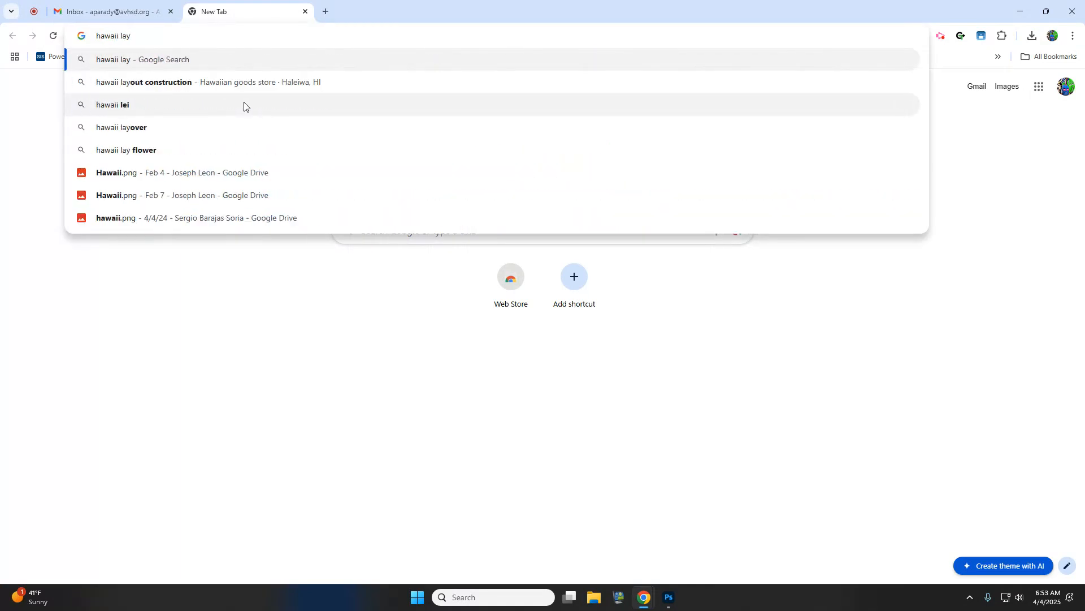
{"action": "key", "text": "BackSpace"}
{"action": "key", "text": "BackSpace"}
{"action": "key", "text": "BackSpace"}
{"action": "type", "text": "ei"}
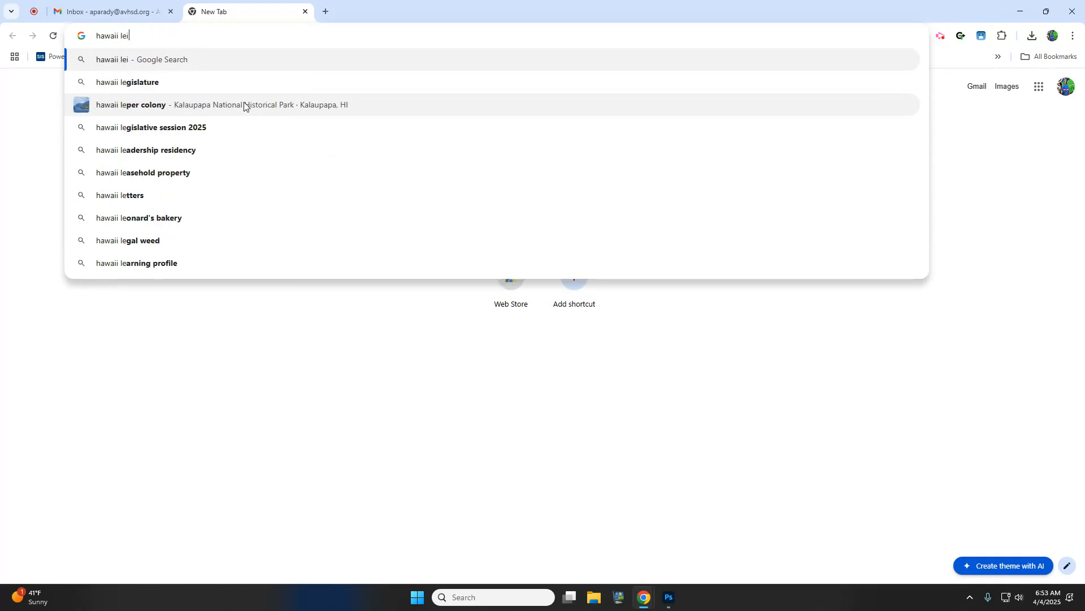
{"action": "key", "text": "Return"}
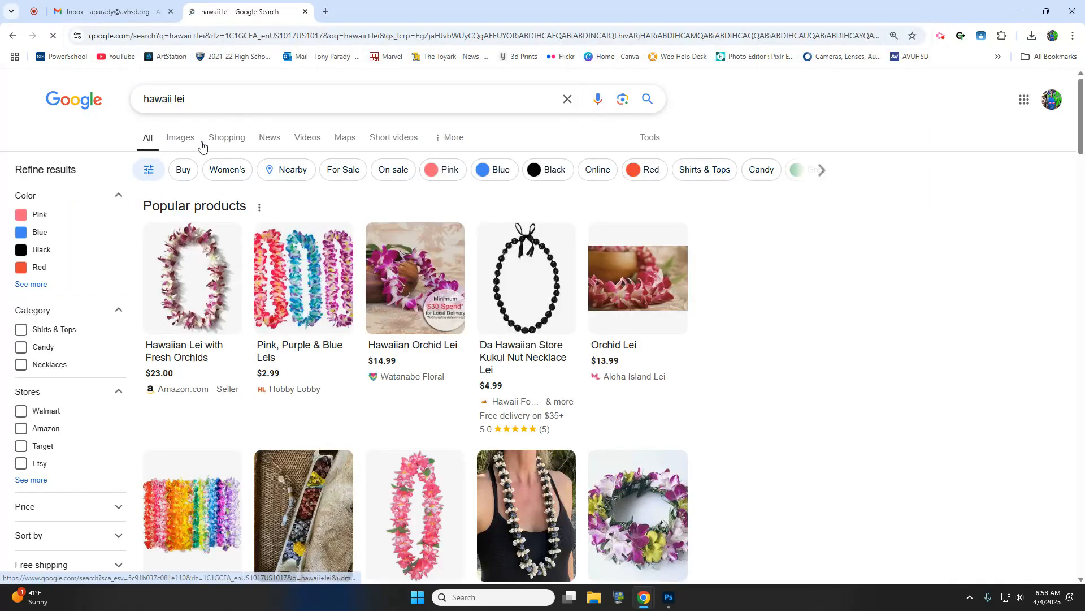
- Show image results filtered to Large size and scan through them
{"action": "left_click", "coordinate": [187, 138]}
{"action": "left_click", "coordinate": [541, 138]}
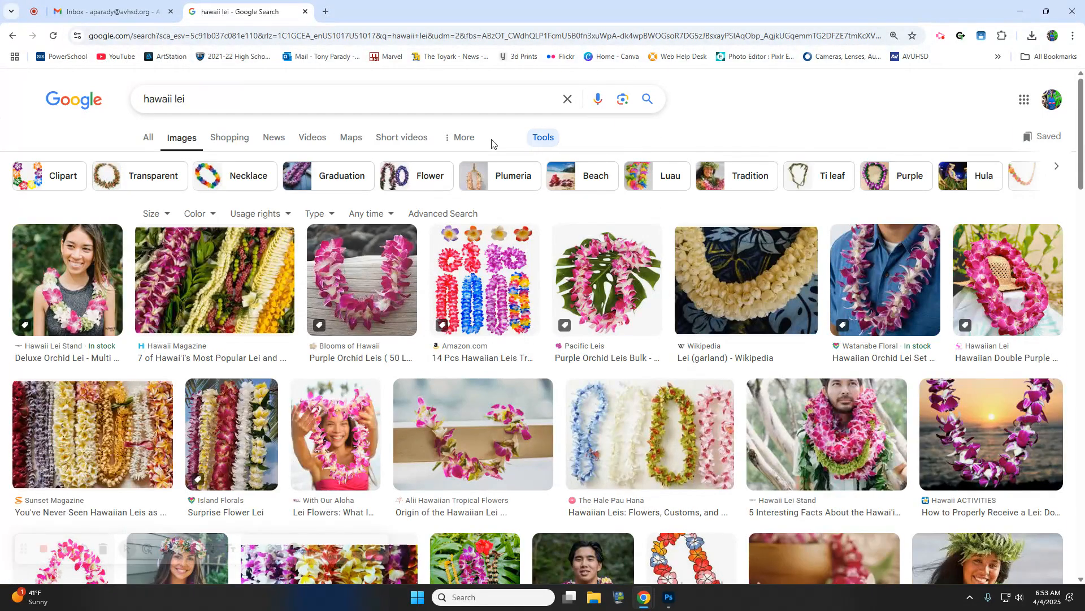
{"action": "left_click", "coordinate": [153, 213]}
{"action": "left_click", "coordinate": [184, 249]}
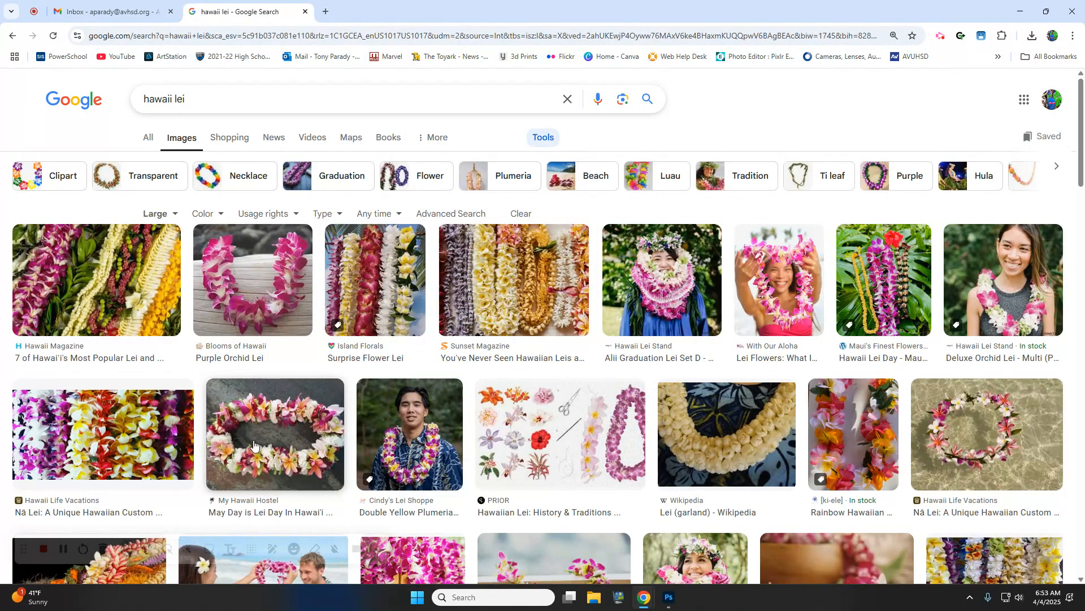
{"action": "scroll", "coordinate": [258, 446], "scroll_direction": "down", "scroll_amount": 3}
{"action": "scroll", "coordinate": [257, 447], "scroll_direction": "down", "scroll_amount": 6}
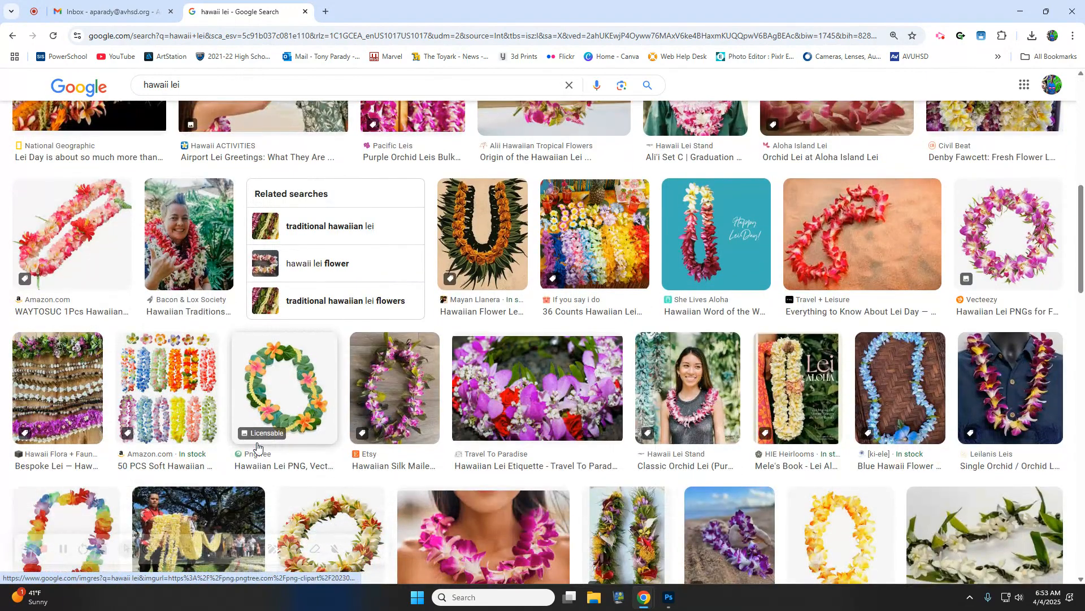
{"action": "scroll", "coordinate": [258, 447], "scroll_direction": "down", "scroll_amount": 4}
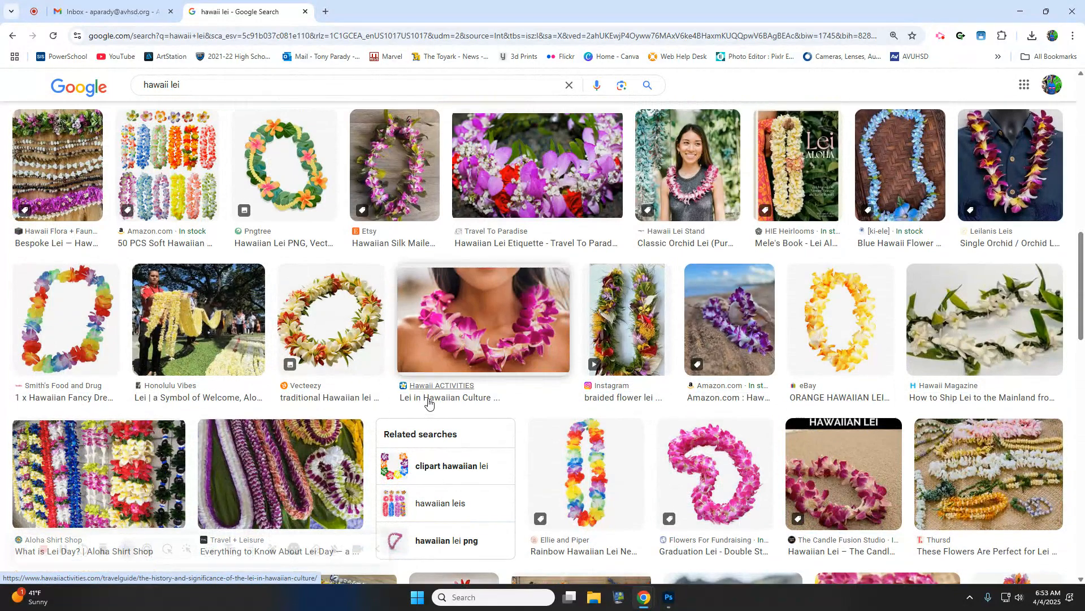
{"action": "scroll", "coordinate": [428, 402], "scroll_direction": "up", "scroll_amount": 6}
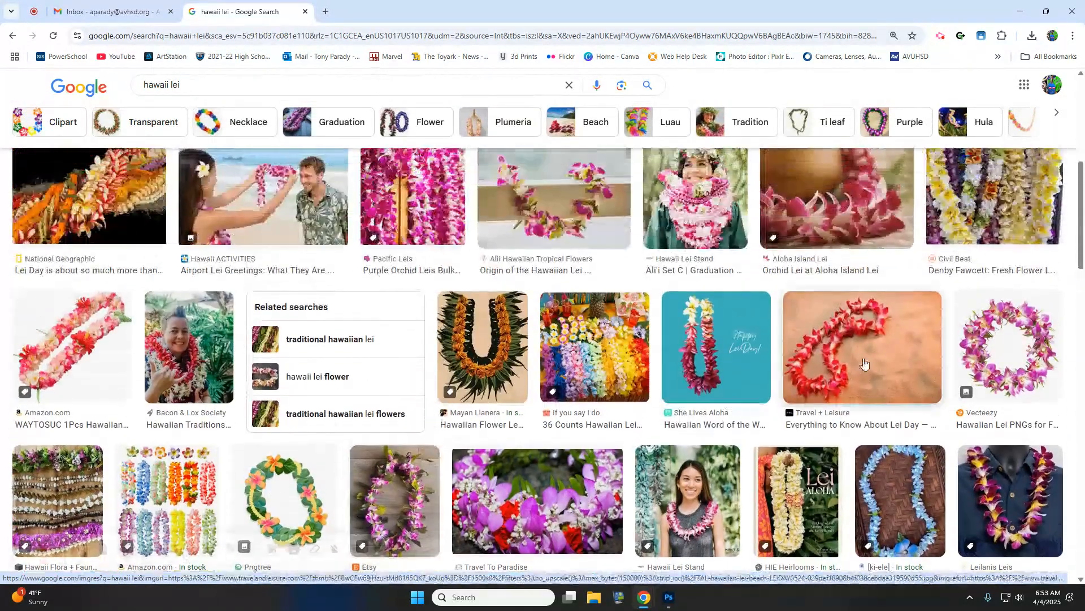
- Copy the Travel + Leisure image of the red lei on sand
{"action": "left_click", "coordinate": [867, 362]}
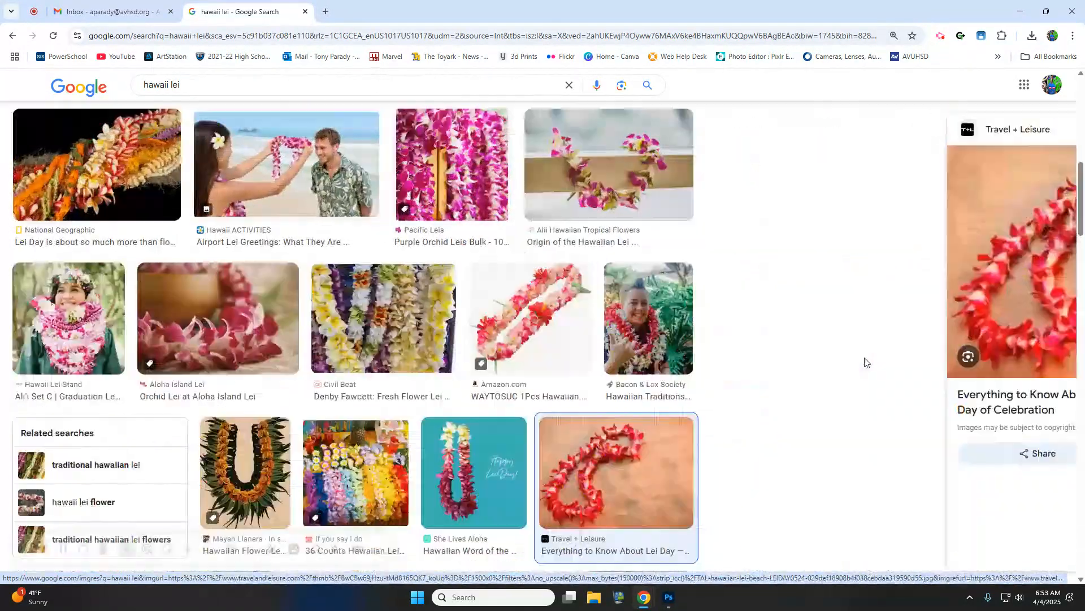
{"action": "right_click", "coordinate": [886, 227]}
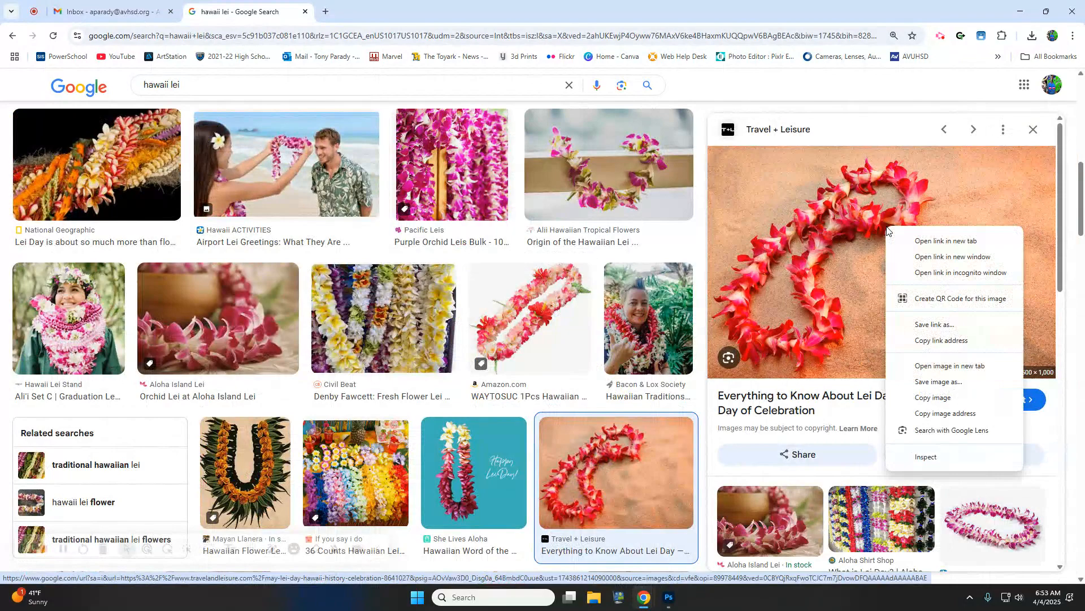
{"action": "left_click", "coordinate": [927, 397]}
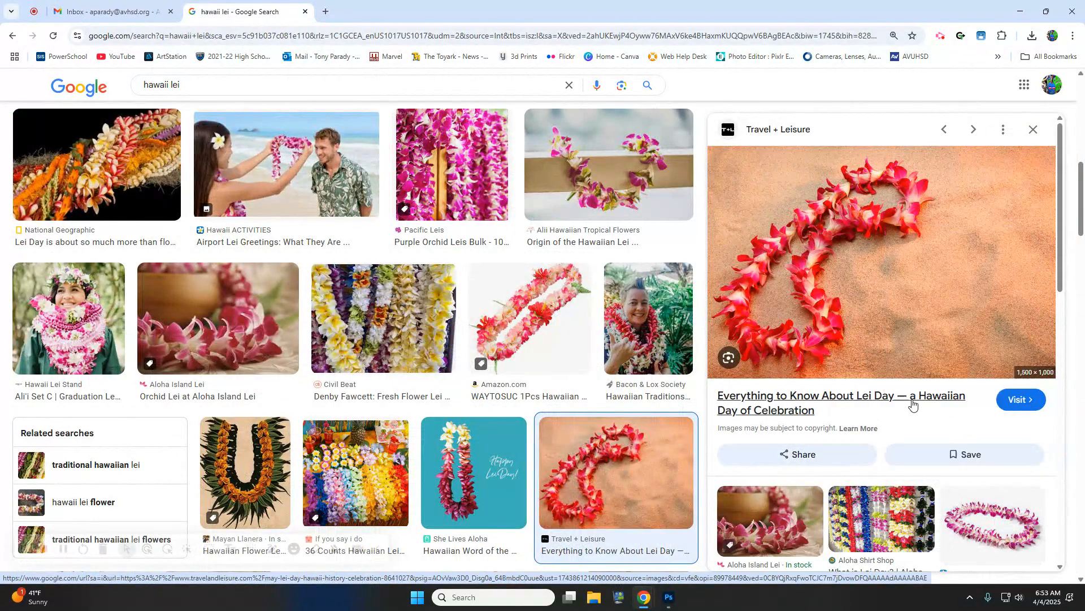
{"action": "left_click", "coordinate": [680, 603]}
- Paste the lei as Layer 1 and mask it to the auto-selected subject
{"action": "key", "text": "ctrl+v"}
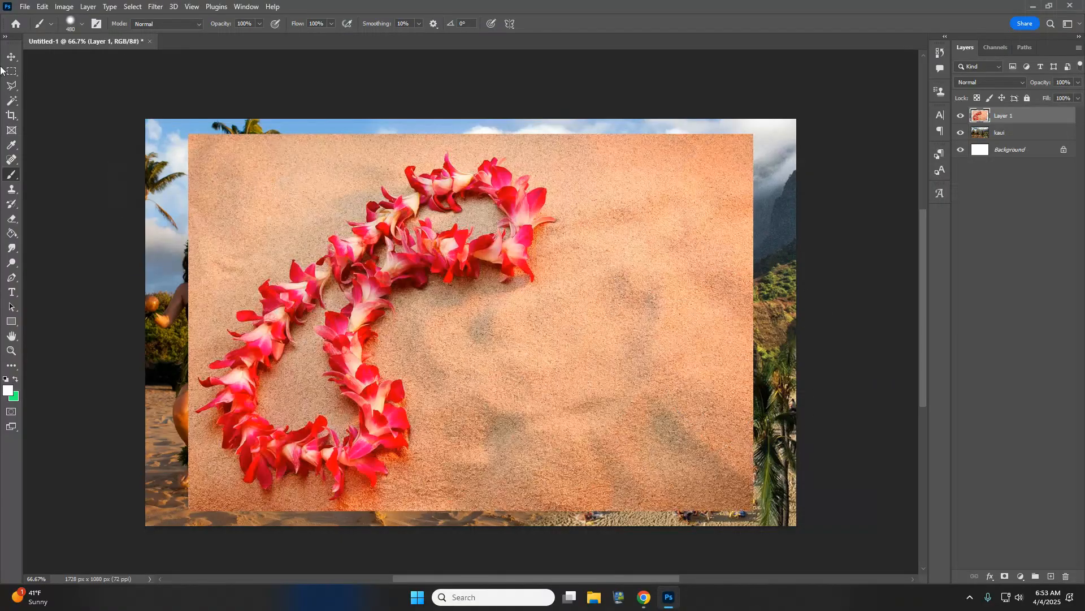
{"action": "left_click", "coordinate": [133, 6]}
{"action": "left_click", "coordinate": [157, 140]}
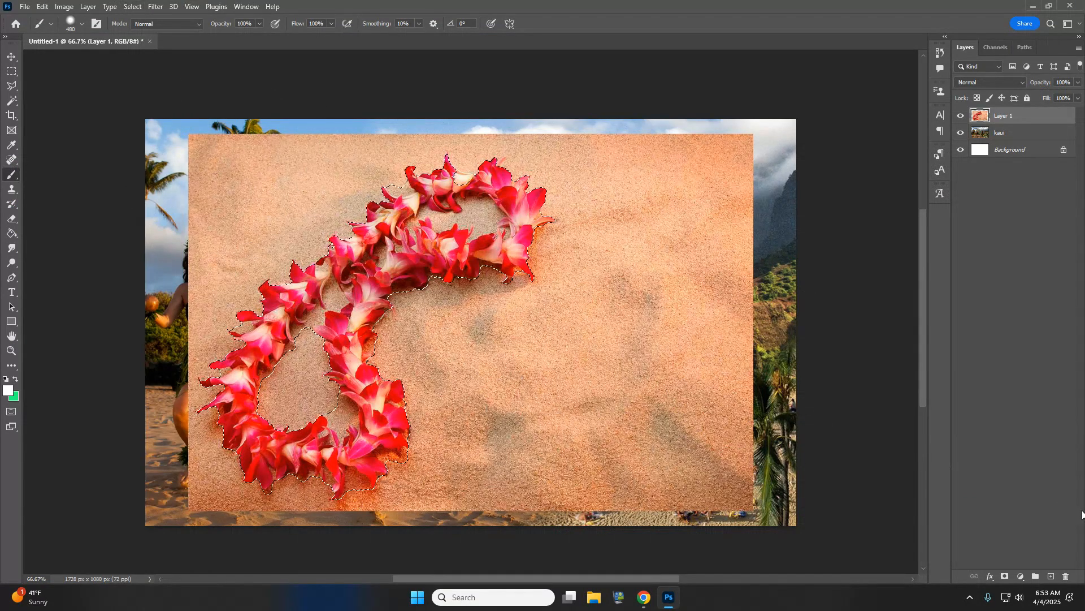
{"action": "left_click", "coordinate": [1005, 577]}
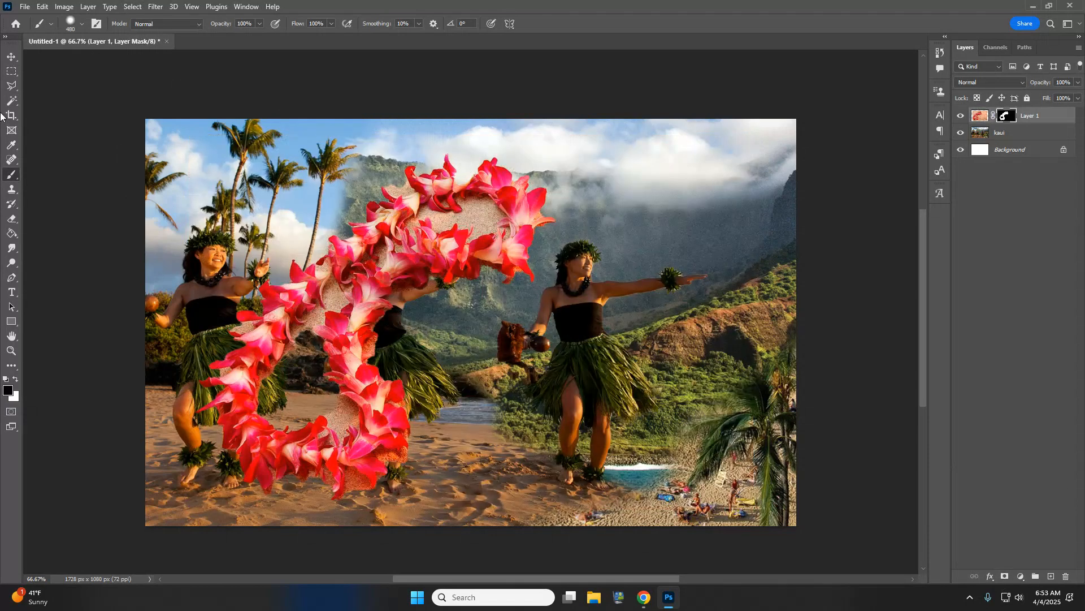
- With a 55 px brush, mask out the sand inside the wreath and apply the mask
{"action": "left_click", "coordinate": [71, 24]}
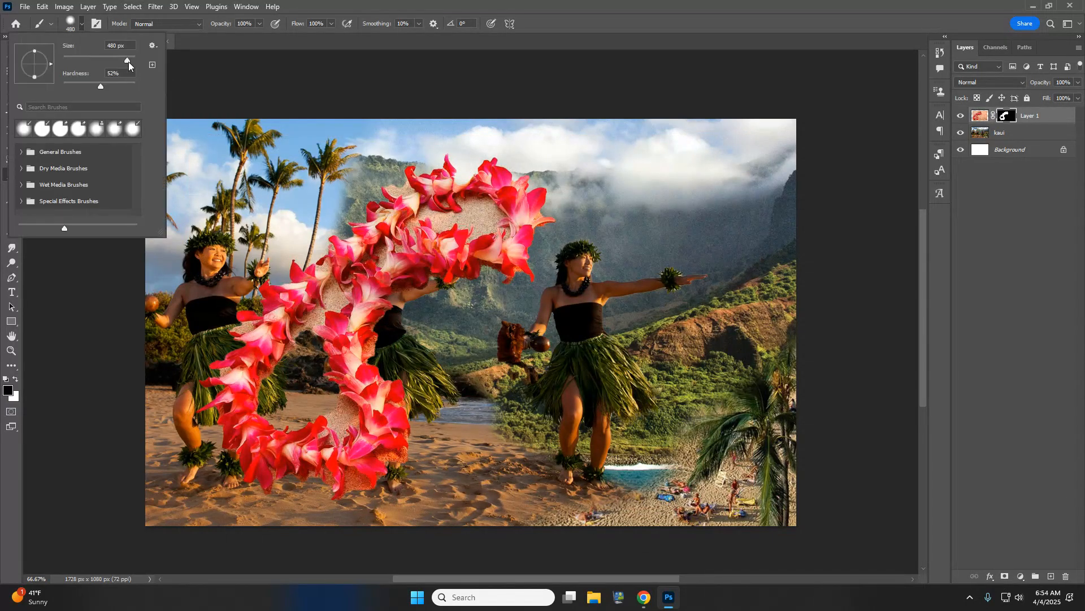
{"action": "left_click_drag", "start_coordinate": [128, 62], "coordinate": [83, 59]}
{"action": "left_click", "coordinate": [428, 212]}
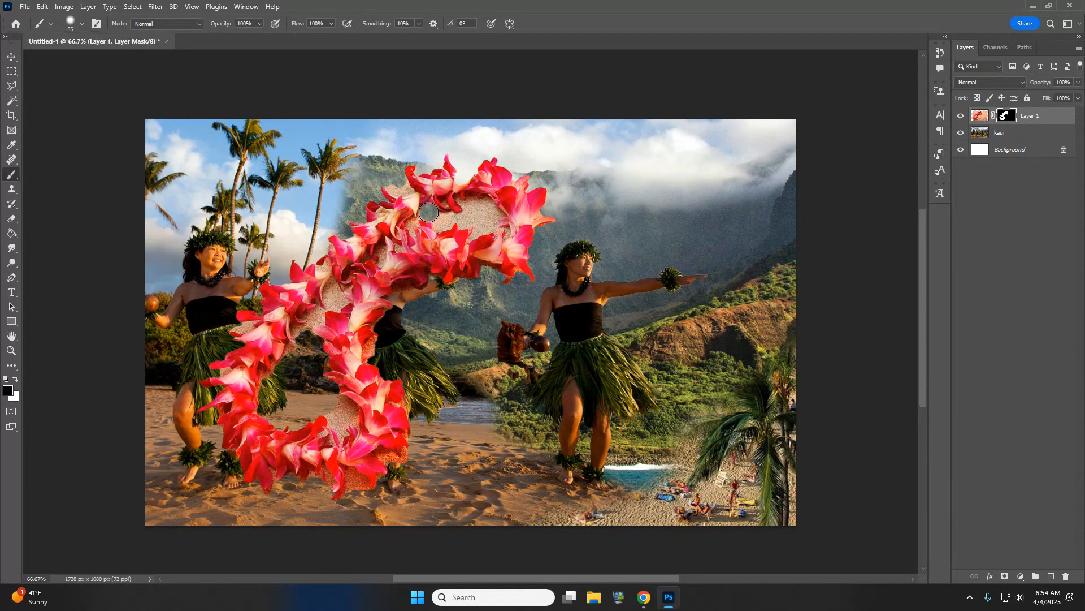
{"action": "mouse_move", "coordinate": [429, 212]}
{"action": "left_mouse_down"}
{"action": "mouse_move", "coordinate": [496, 231]}
{"action": "mouse_move", "coordinate": [466, 211]}
{"action": "mouse_move", "coordinate": [488, 204]}
{"action": "left_mouse_up"}
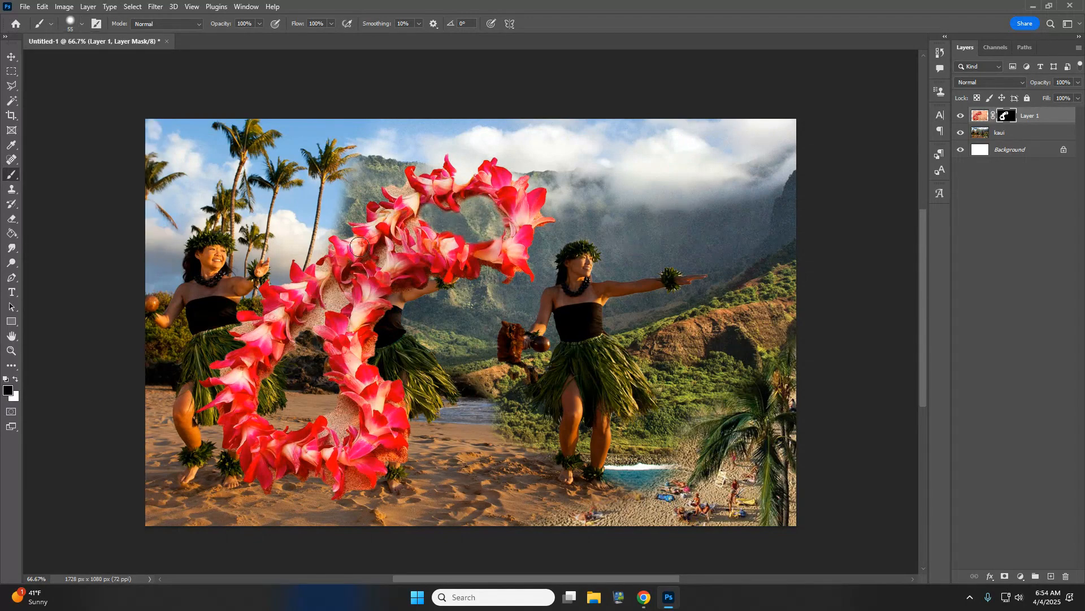
{"action": "right_click", "coordinate": [1007, 119]}
{"action": "left_click", "coordinate": [1002, 152]}
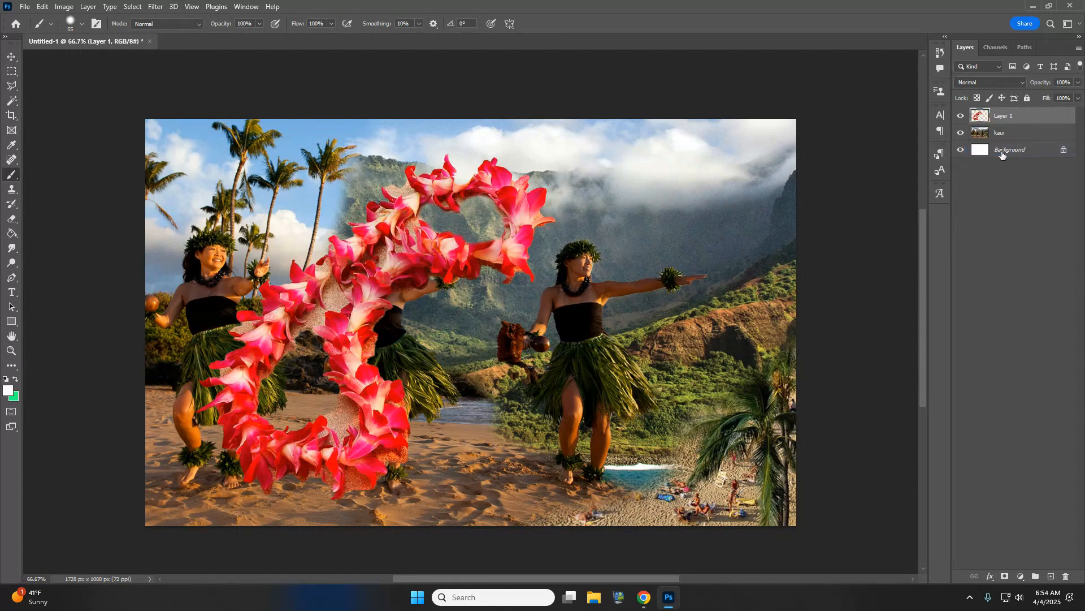
- Rotate the wreath about -39° and move it to the canvas's right edge
{"action": "key", "text": "ctrl+t"}
{"action": "left_click_drag", "start_coordinate": [581, 139], "coordinate": [433, 75]}
{"action": "left_click_drag", "start_coordinate": [321, 275], "coordinate": [763, 254]}
{"action": "key", "text": "Return"}
- Duplicate the wreath, flip the copy horizontally, and place it along the left edge
{"action": "key", "text": "b"}
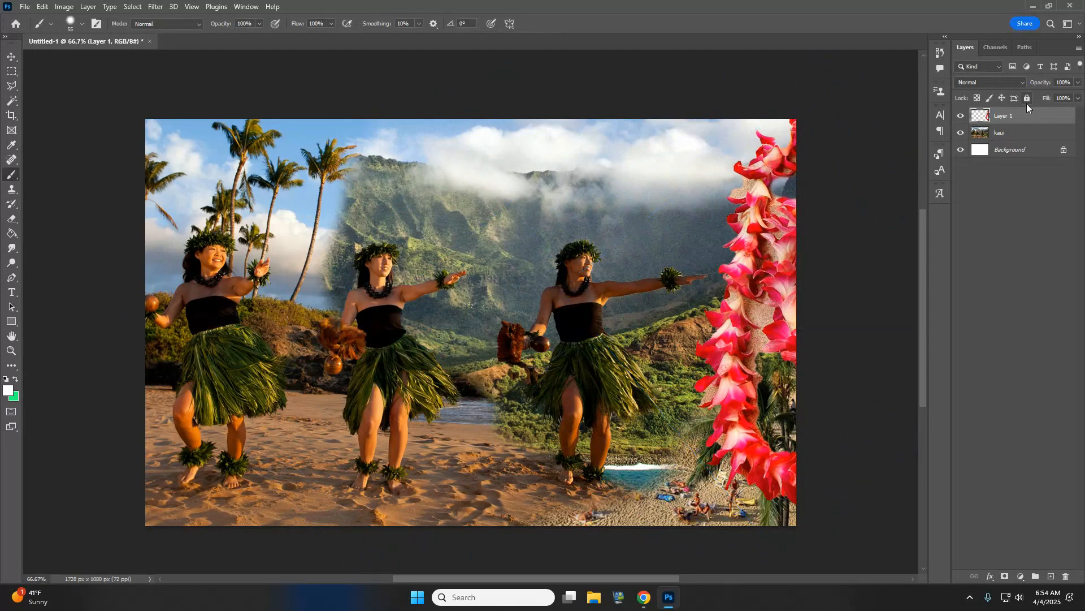
{"action": "key", "text": "ctrl+j"}
{"action": "key", "text": "ctrl+t"}
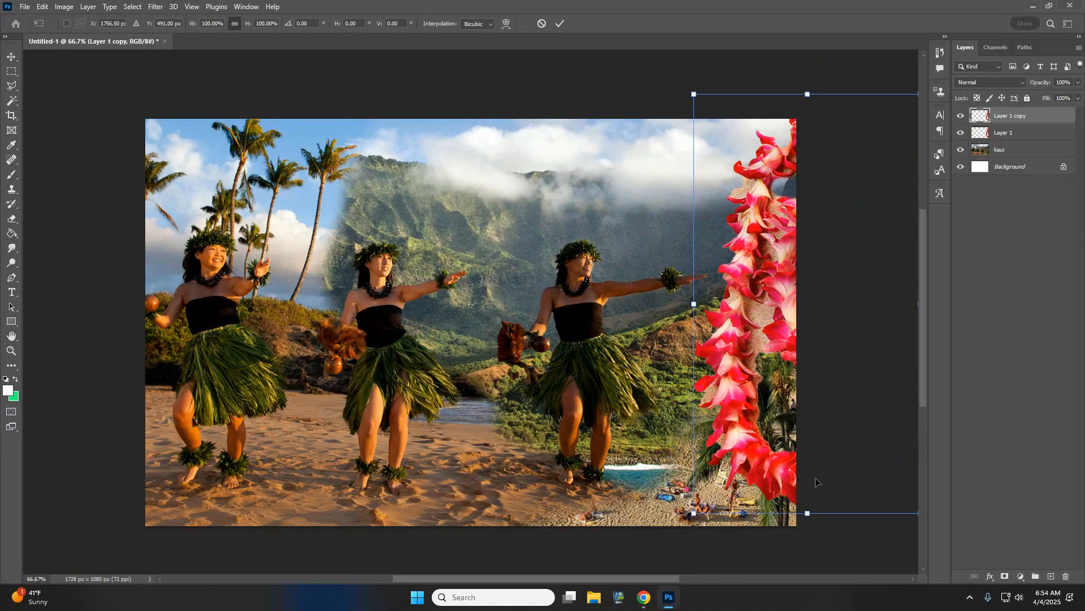
{"action": "right_click", "coordinate": [726, 452]}
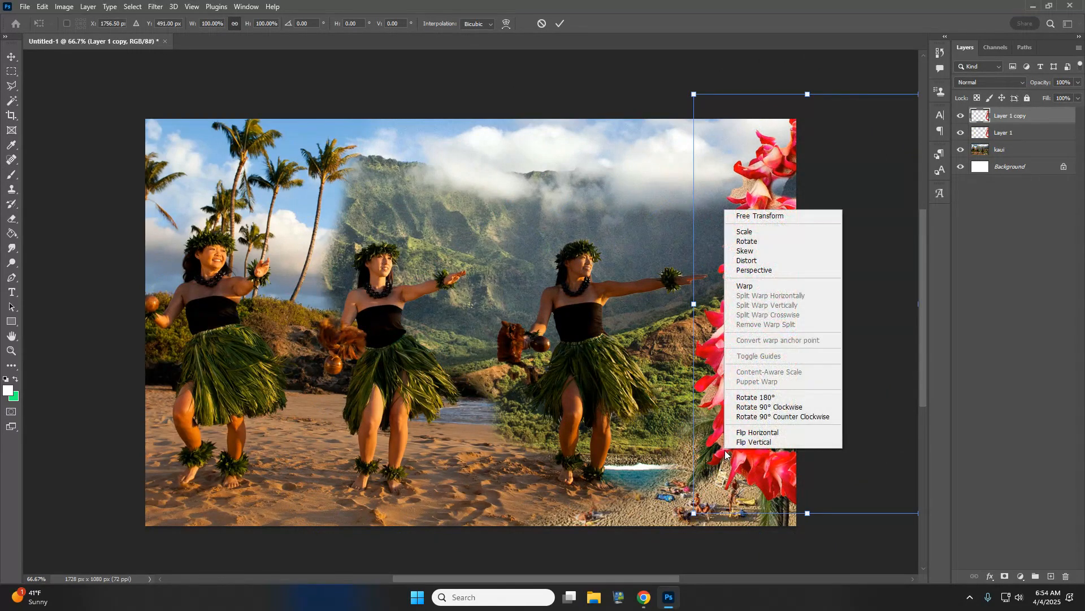
{"action": "left_click", "coordinate": [758, 434]}
{"action": "left_click_drag", "start_coordinate": [730, 382], "coordinate": [51, 378]}
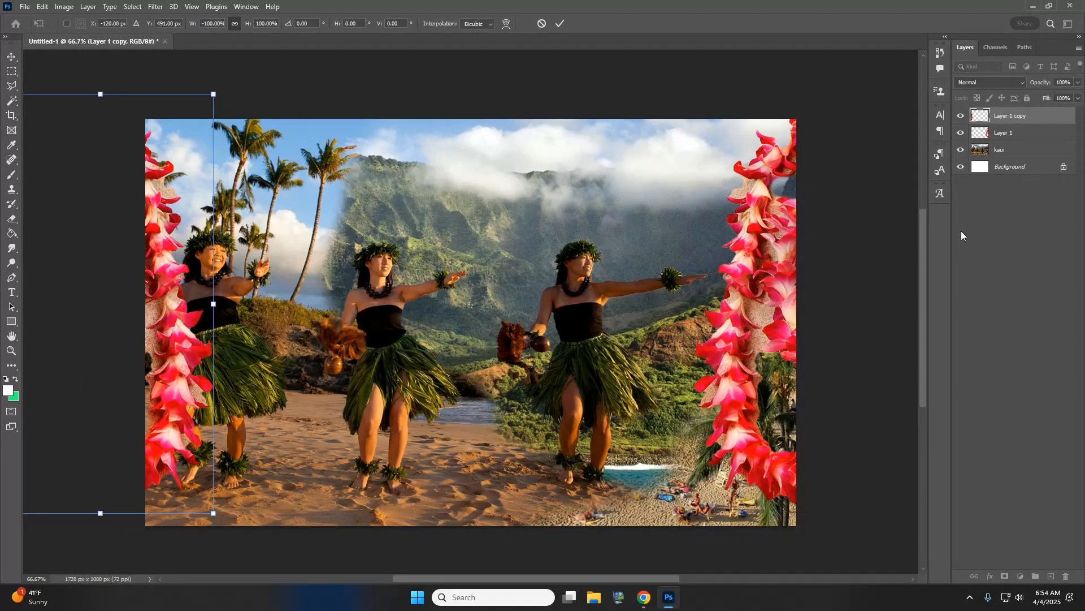
{"action": "left_click", "coordinate": [10, 72]}
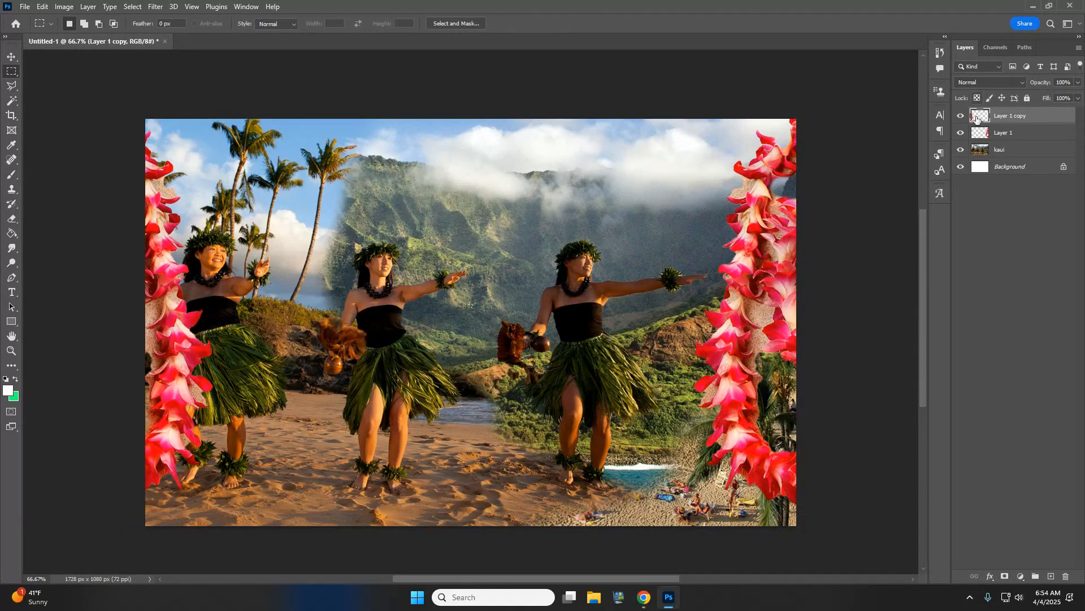
- Flatten the image and unlock the background into Layer 0
{"action": "left_click", "coordinate": [90, 7]}
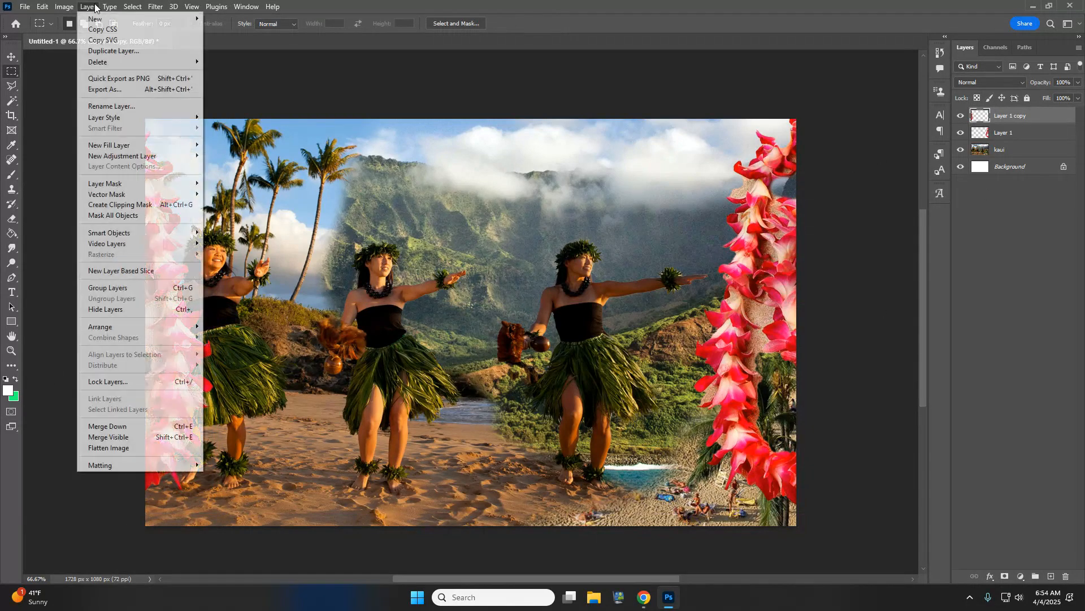
{"action": "left_click", "coordinate": [109, 447]}
{"action": "left_click", "coordinate": [1064, 116]}
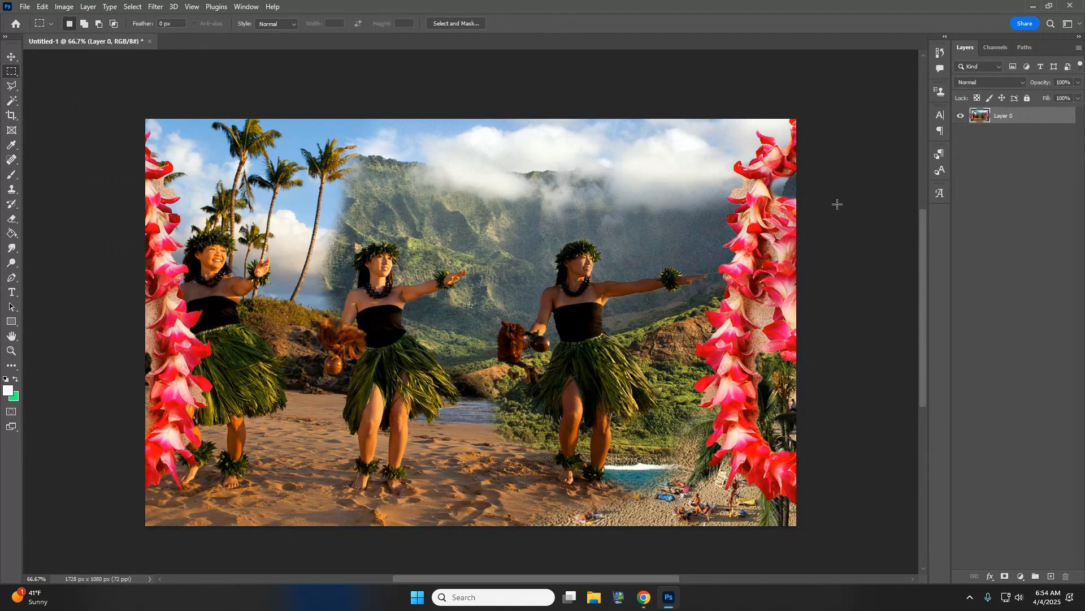
- Replace 'hawaii lei' with 'Hawaii' in Chrome's image search box, then return to Photoshop
{"action": "left_click", "coordinate": [580, 554]}
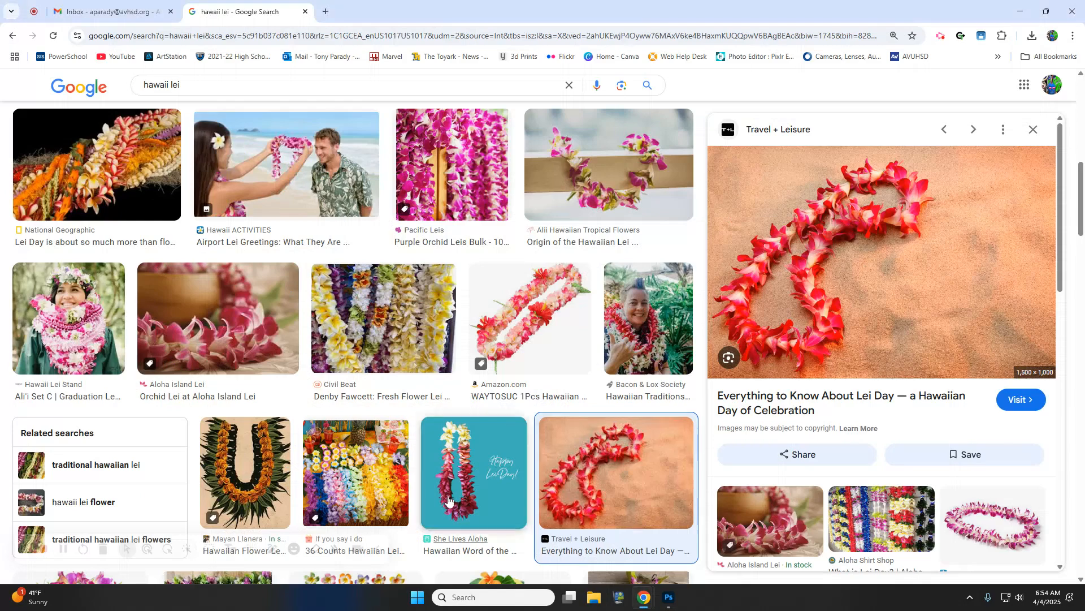
{"action": "left_click_drag", "start_coordinate": [185, 86], "coordinate": [65, 86]}
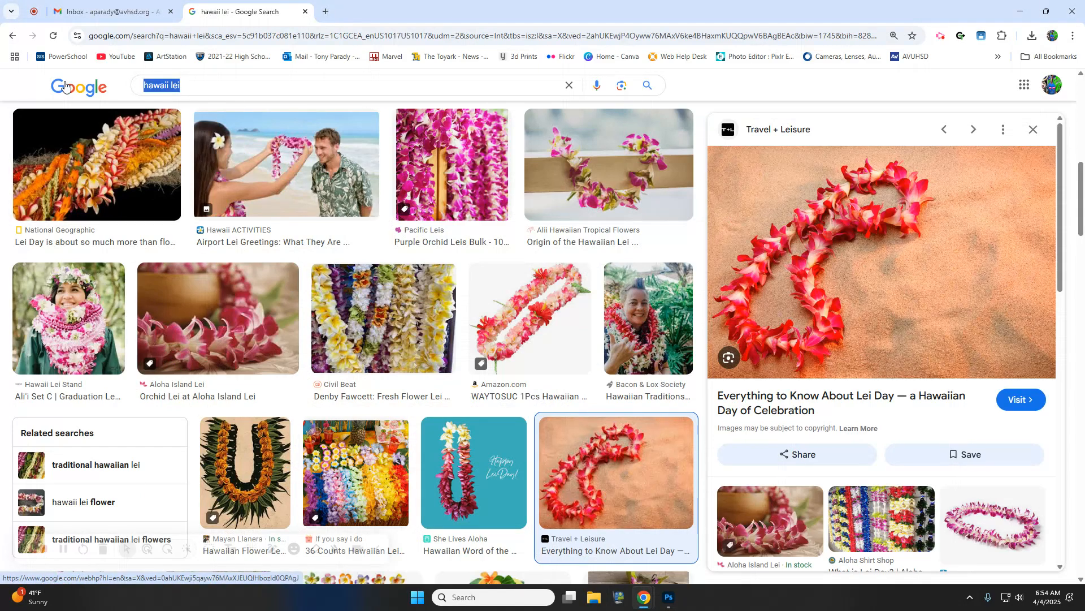
{"action": "type", "text": "Haw"}
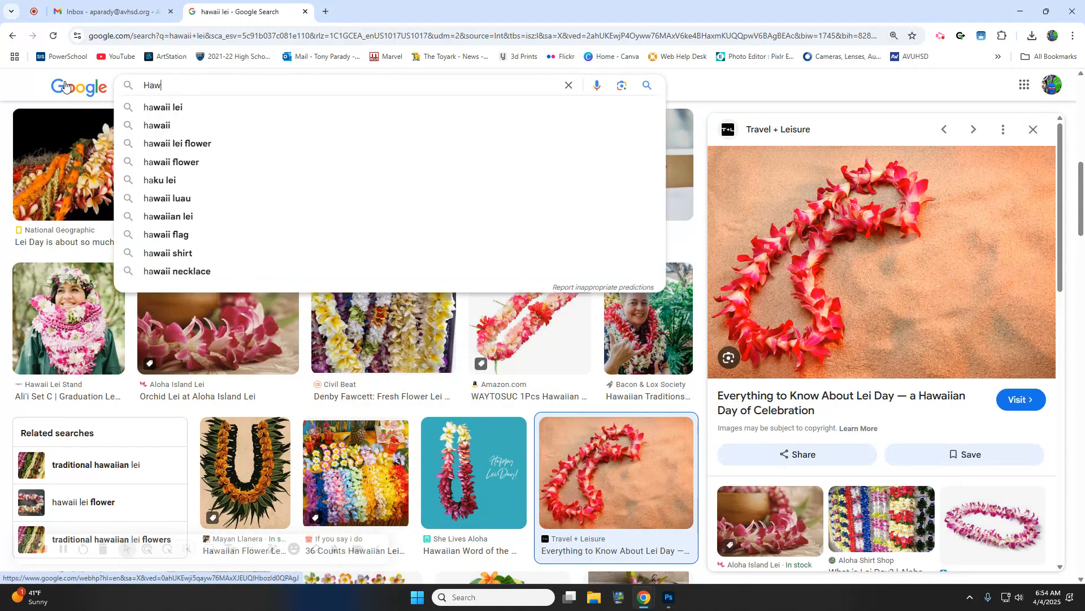
{"action": "type", "text": "aii"}
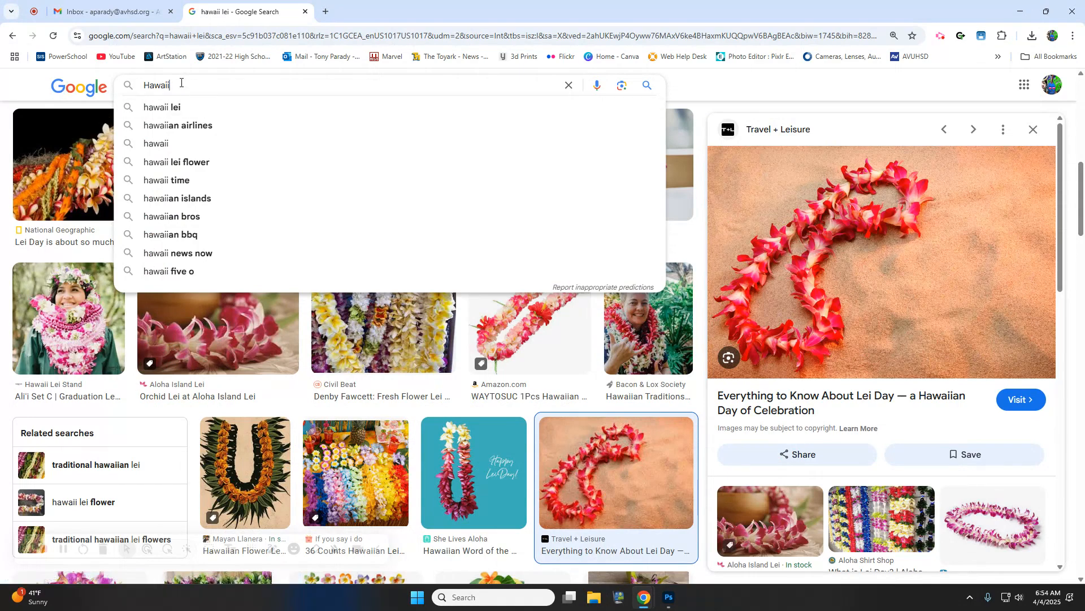
{"action": "left_click_drag", "start_coordinate": [180, 83], "coordinate": [69, 95]}
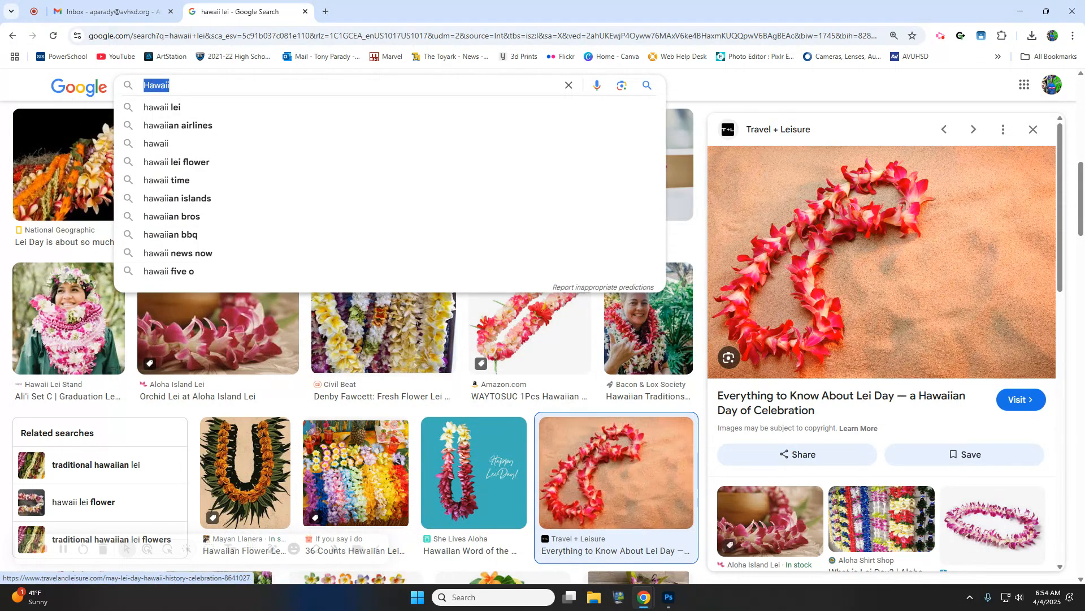
{"action": "left_click", "coordinate": [638, 581]}
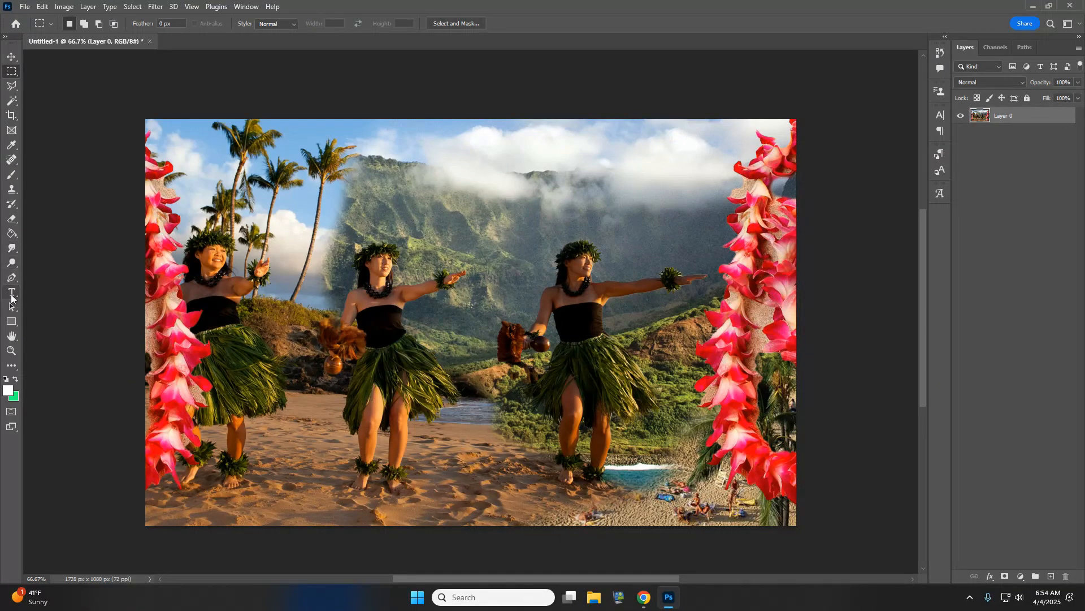
- Type HAWAII, enlarge it across the scene, set it in Impact, and move it above the dancers
{"action": "left_click", "coordinate": [285, 306]}
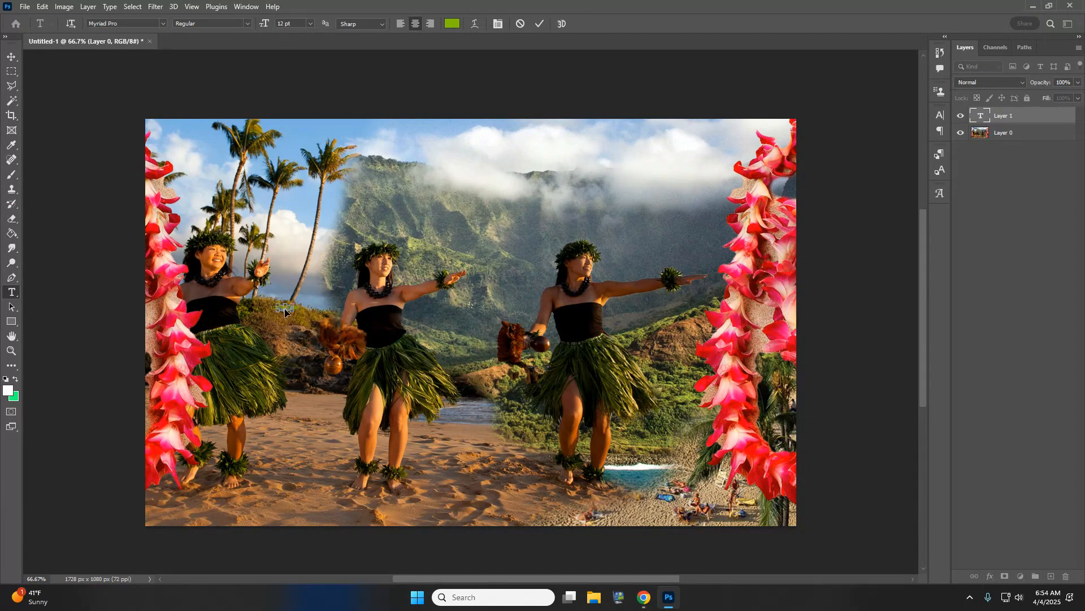
{"action": "type", "text": "HAWAII"}
{"action": "left_click_drag", "start_coordinate": [294, 301], "coordinate": [736, 154]}
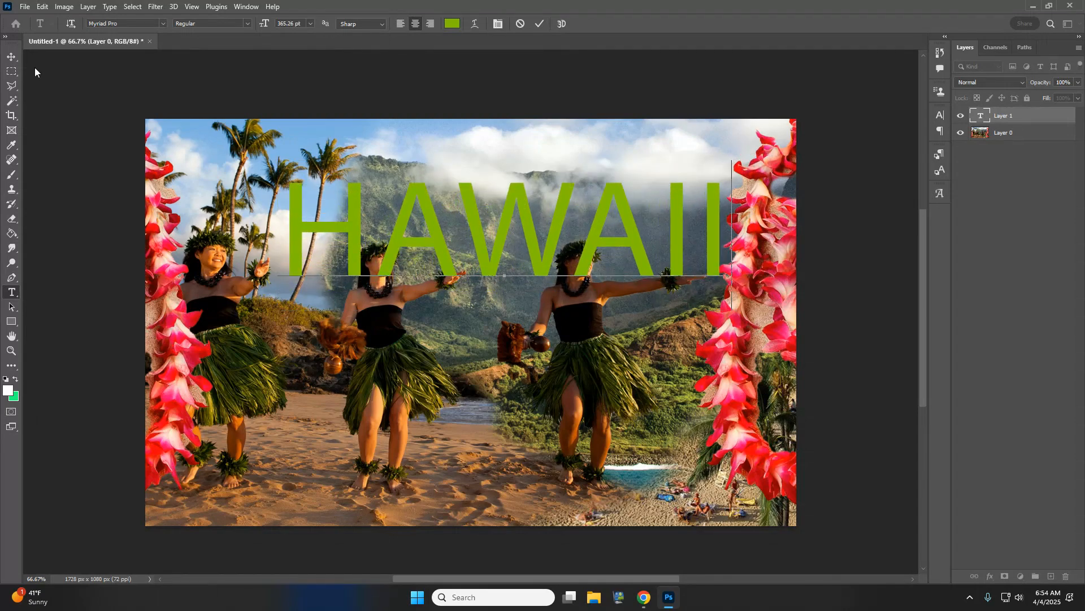
{"action": "left_click_drag", "start_coordinate": [718, 245], "coordinate": [34, 42]}
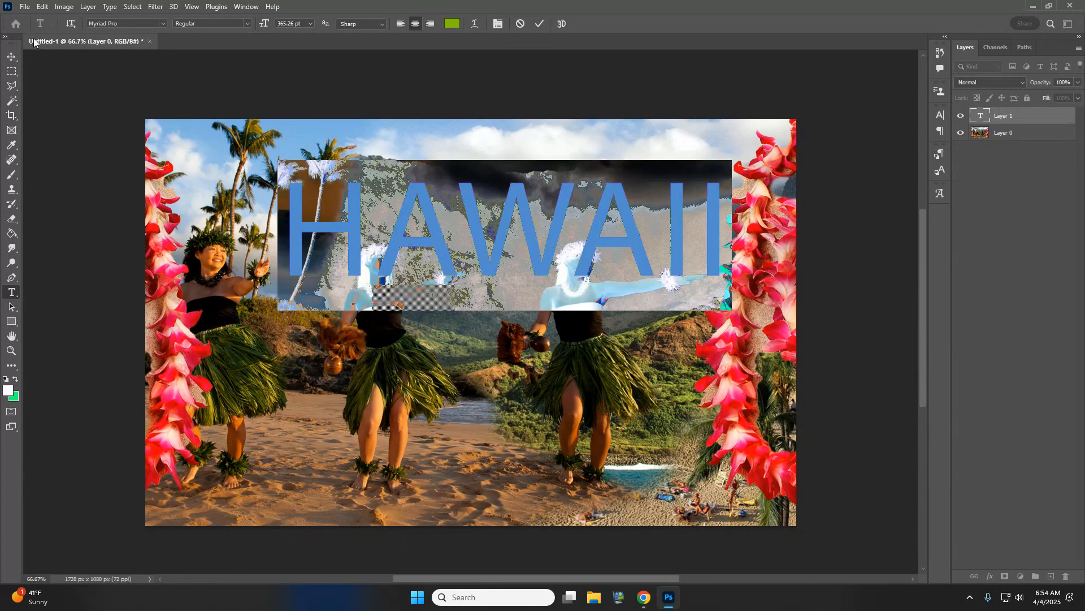
{"action": "left_click", "coordinate": [163, 24]}
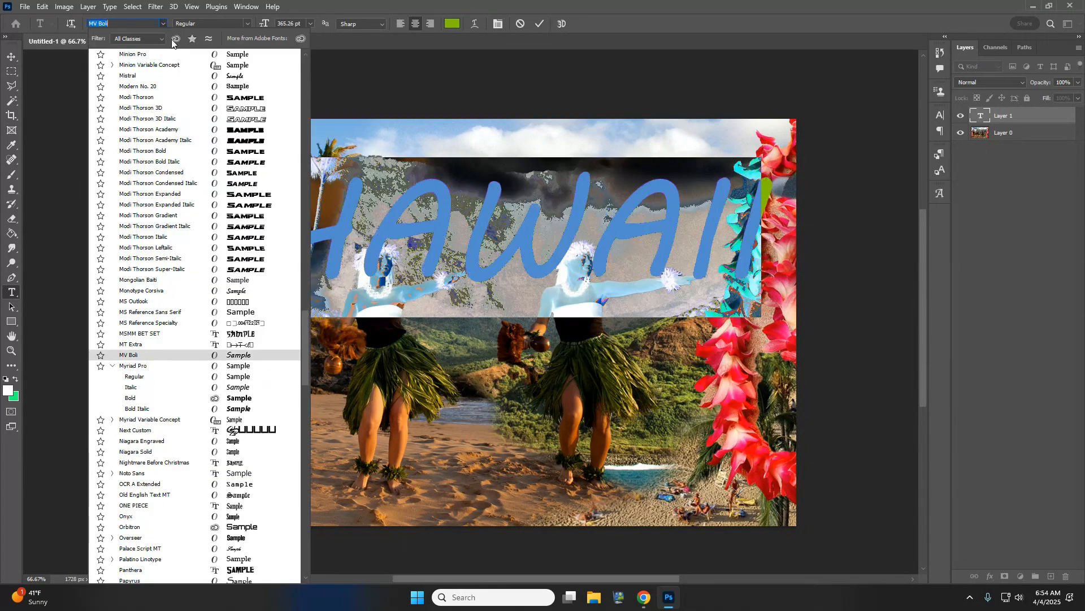
{"action": "scroll", "coordinate": [235, 135], "scroll_direction": "up", "scroll_amount": 2}
{"action": "scroll", "coordinate": [235, 136], "scroll_direction": "up", "scroll_amount": 5}
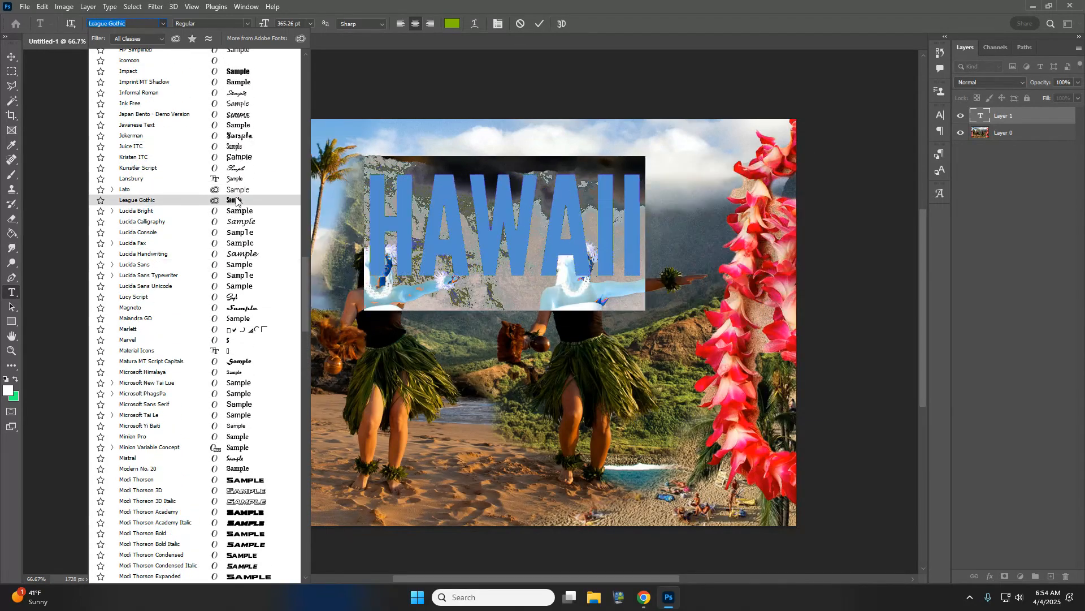
{"action": "scroll", "coordinate": [231, 169], "scroll_direction": "up", "scroll_amount": 1}
{"action": "left_click", "coordinate": [230, 116]}
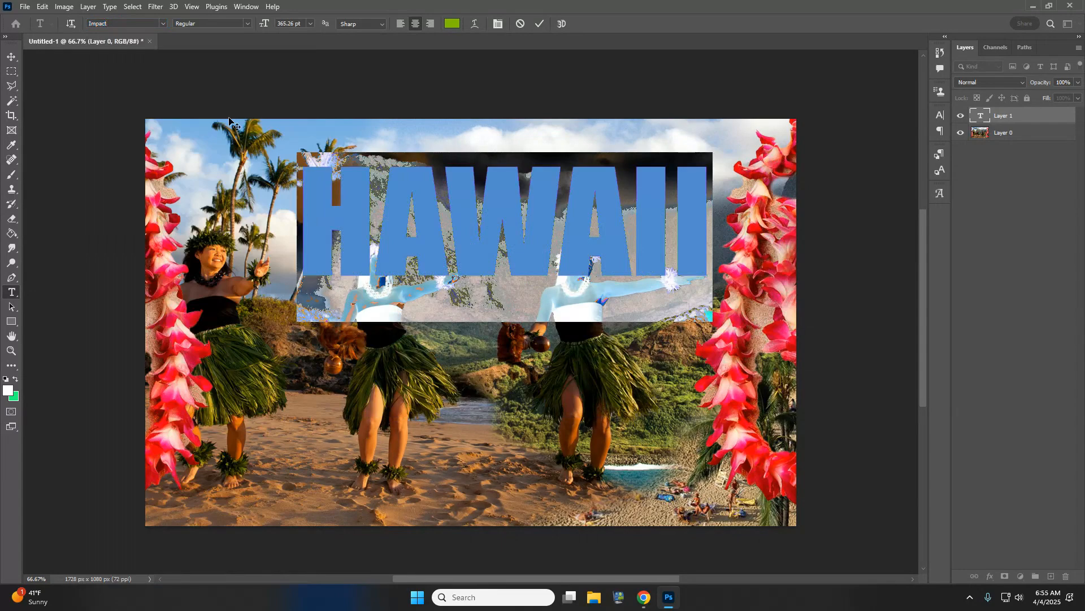
{"action": "left_click", "coordinate": [12, 57]}
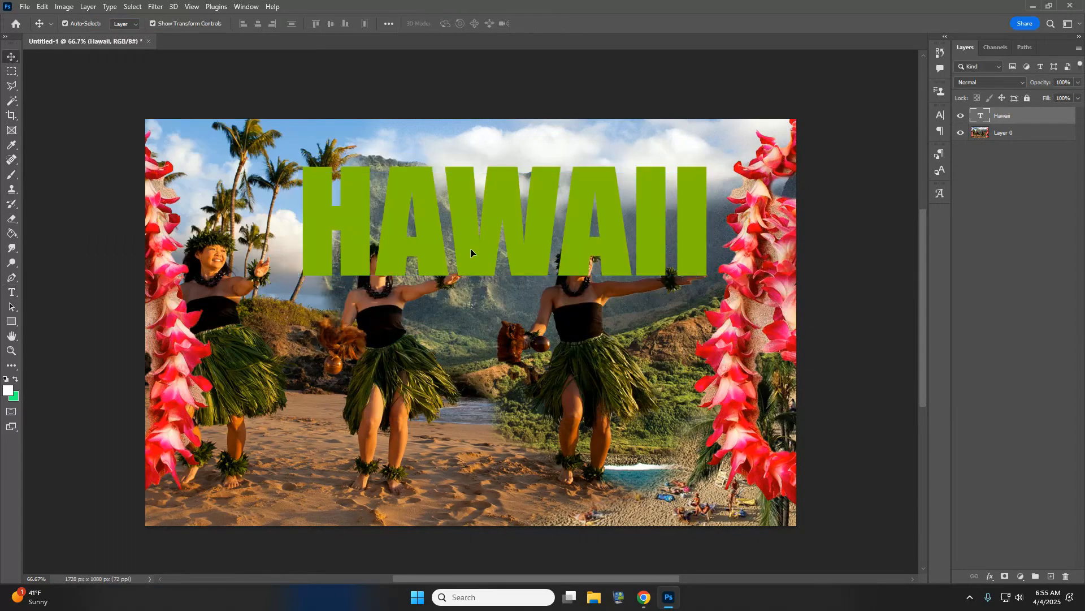
{"action": "left_click_drag", "start_coordinate": [471, 249], "coordinate": [466, 359]}
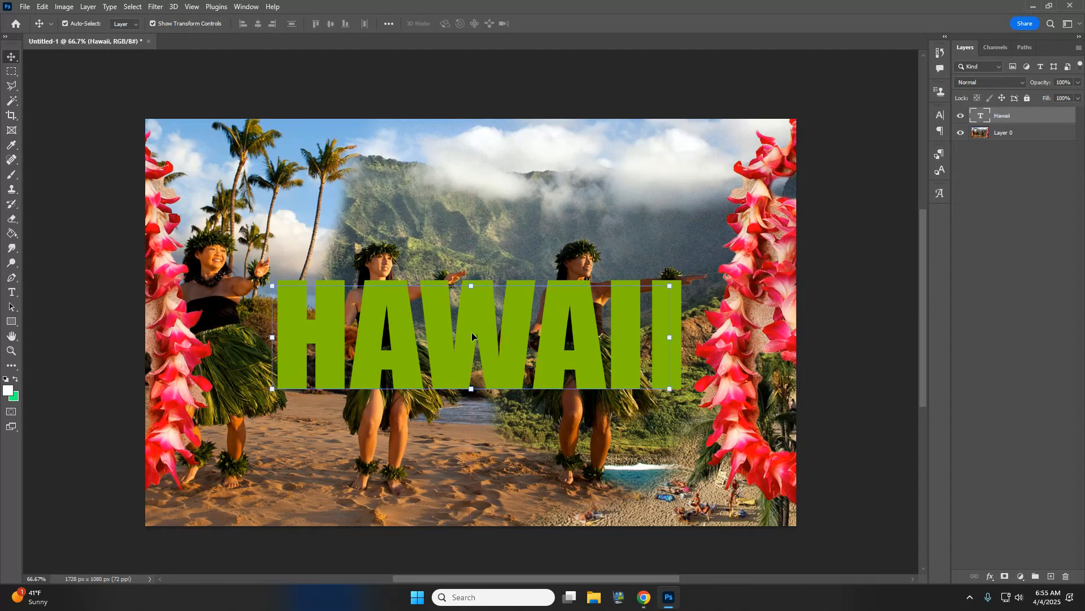
- Select all six HAWAII letters by colour and delete their shapes from Layer 0
{"action": "left_click", "coordinate": [11, 101]}
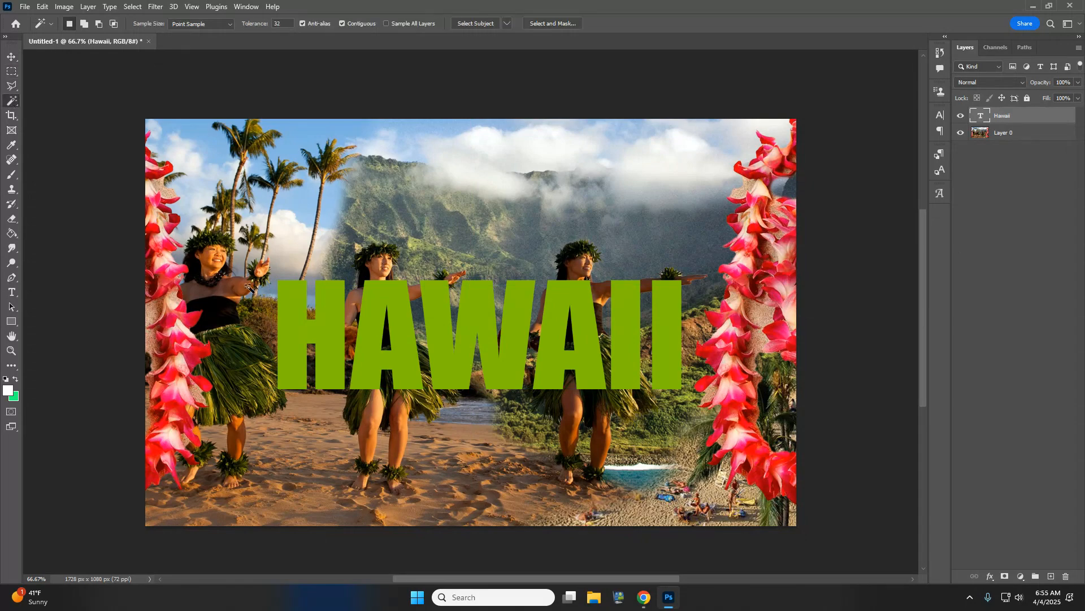
{"action": "left_click", "coordinate": [300, 332], "text": "shift"}
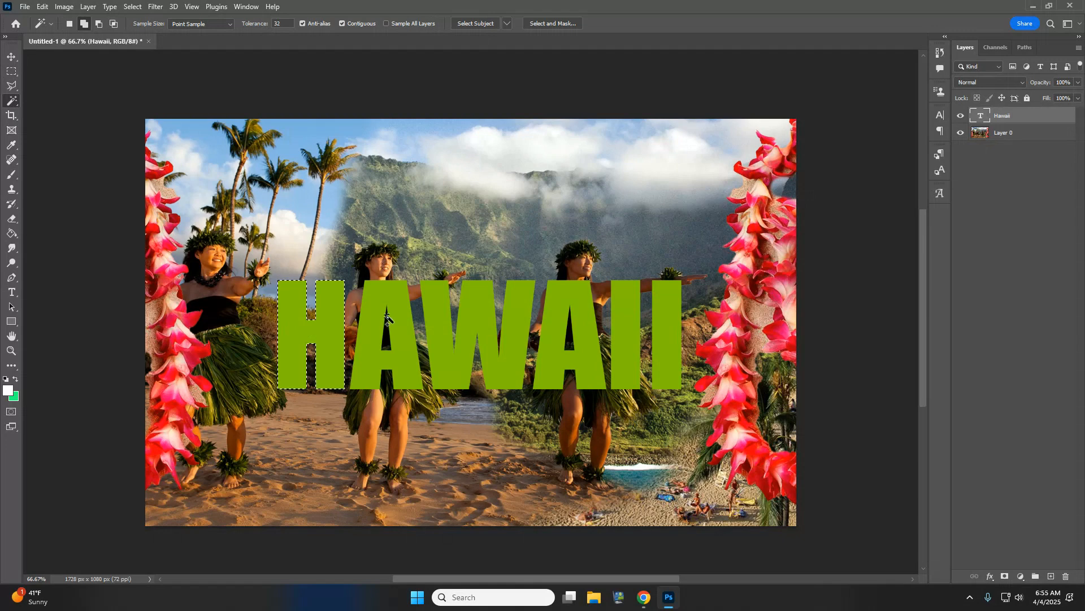
{"action": "left_click", "coordinate": [373, 297], "text": "shift"}
{"action": "left_click", "coordinate": [433, 301], "text": "shift"}
{"action": "left_click", "coordinate": [556, 310], "text": "shift"}
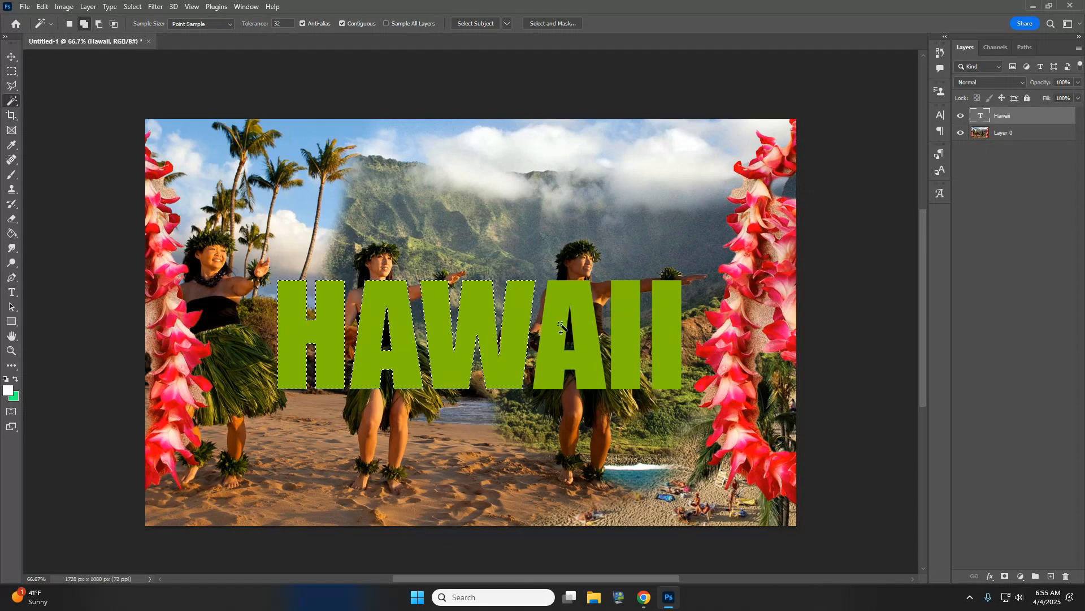
{"action": "left_click", "coordinate": [620, 306], "text": "shift"}
{"action": "left_click", "coordinate": [669, 314], "text": "shift"}
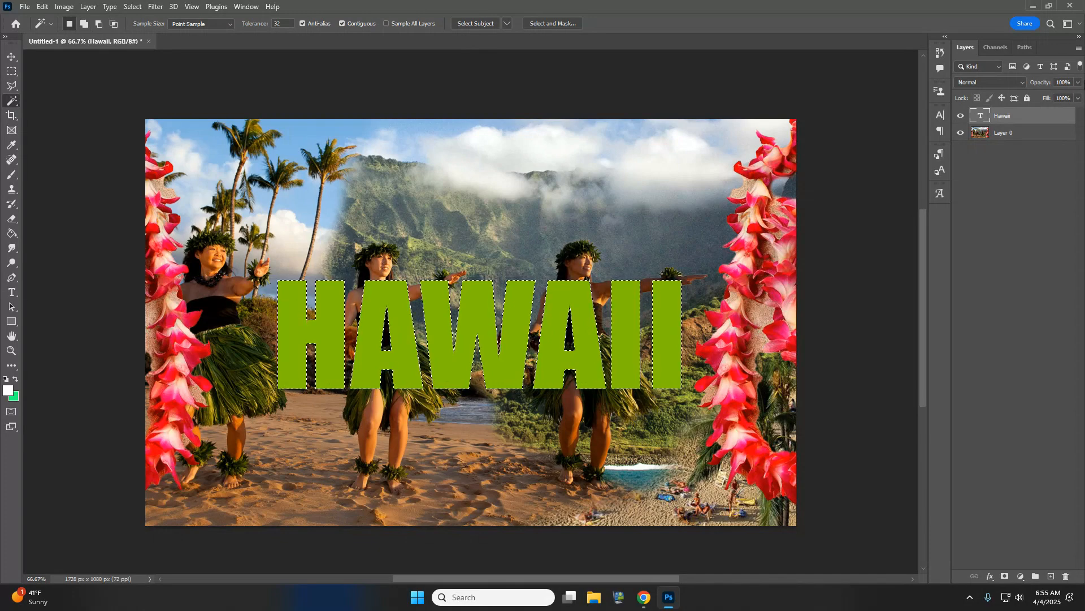
{"action": "left_click", "coordinate": [960, 115]}
{"action": "left_click", "coordinate": [1023, 136]}
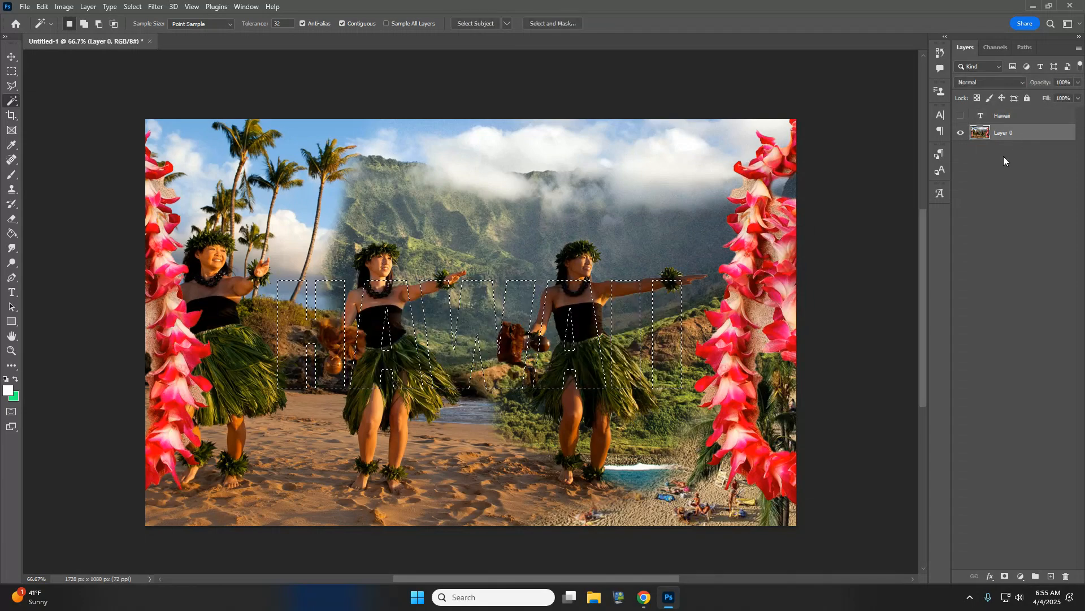
{"action": "key", "text": "Delete"}
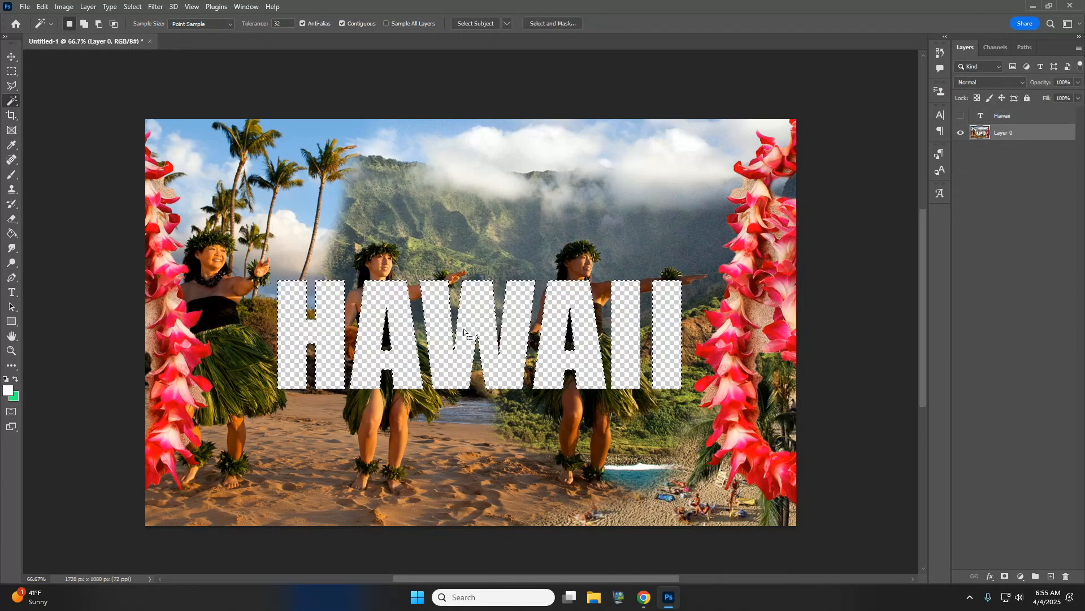
- Show the Hawaii text layer again with its fill set to 0%
{"action": "left_click", "coordinate": [961, 116]}
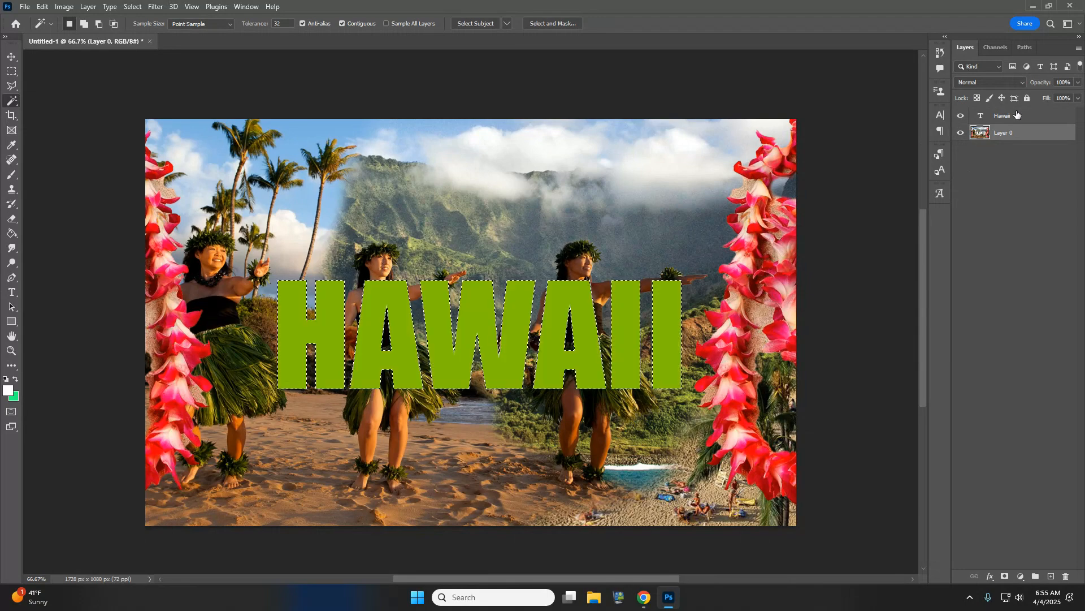
{"action": "left_click", "coordinate": [1055, 115]}
{"action": "left_click_drag", "start_coordinate": [1078, 98], "coordinate": [975, 114]}
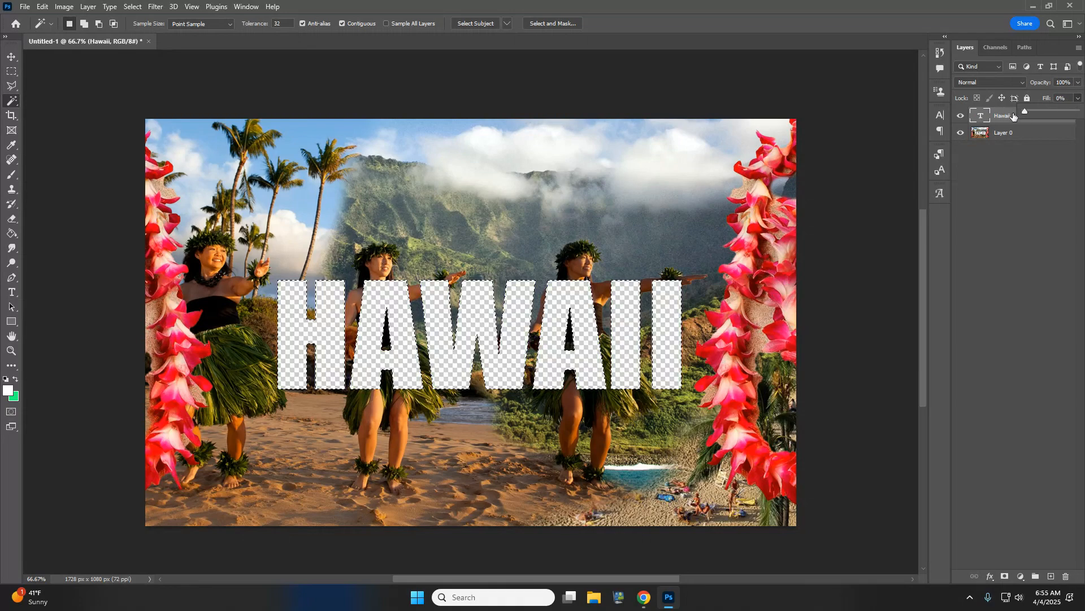
{"action": "left_click", "coordinate": [1043, 225]}
{"action": "left_click", "coordinate": [1035, 120]}
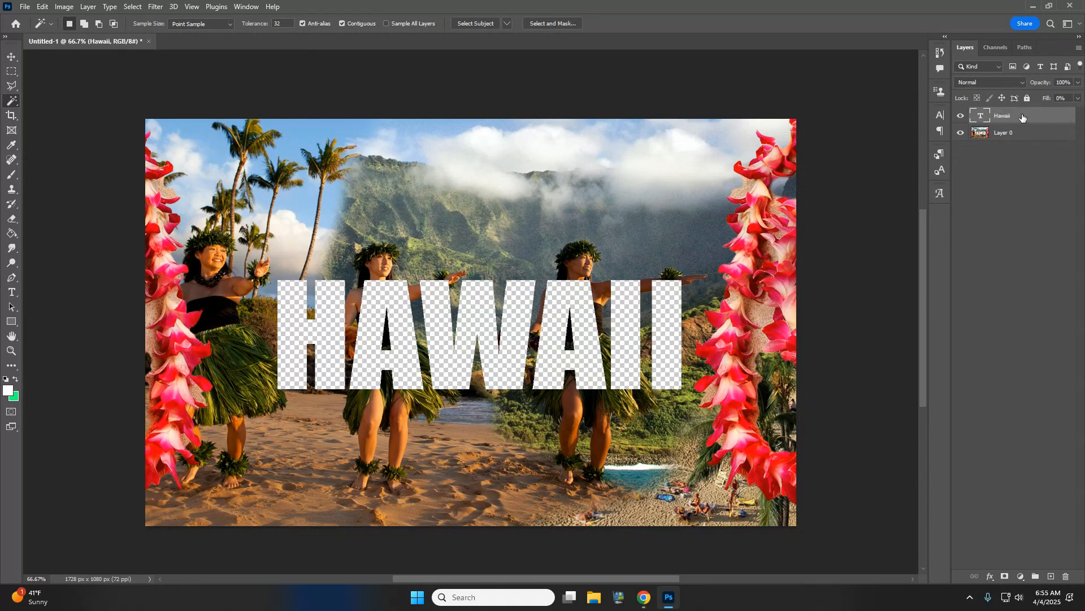
- Enable a default Drop Shadow on the Hawaii layer and color it bright green
{"action": "double_click", "coordinate": [1022, 117]}
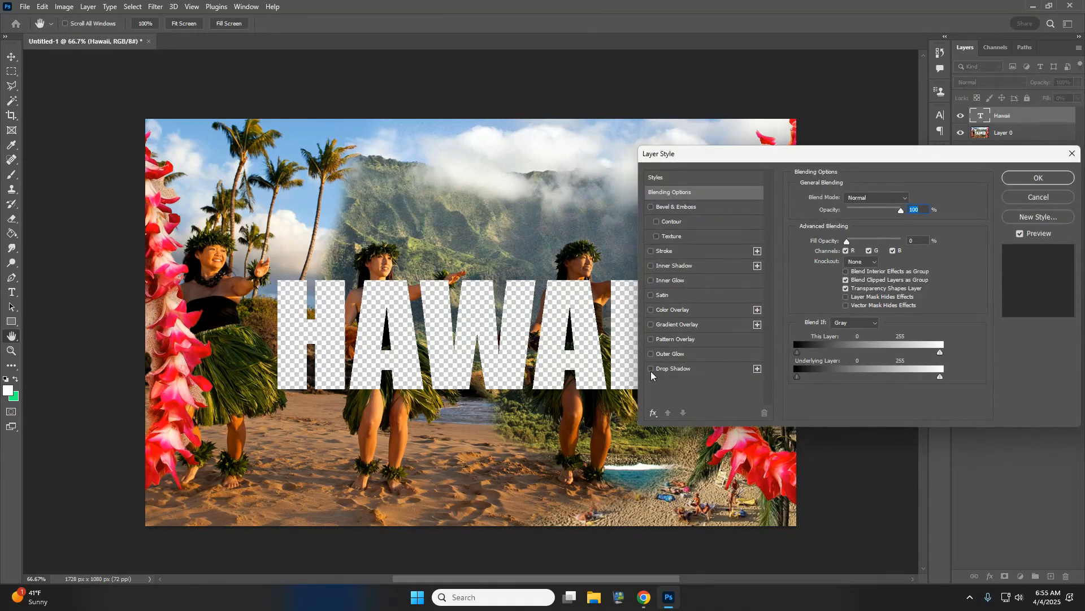
{"action": "left_click", "coordinate": [650, 369]}
{"action": "left_click", "coordinate": [676, 368]}
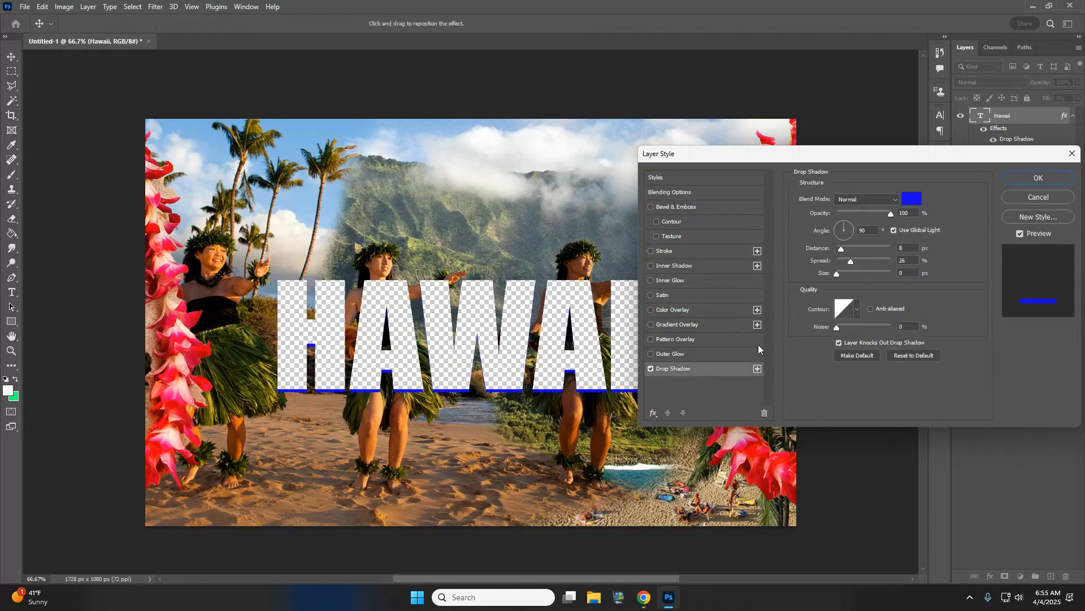
{"action": "left_click", "coordinate": [910, 355]}
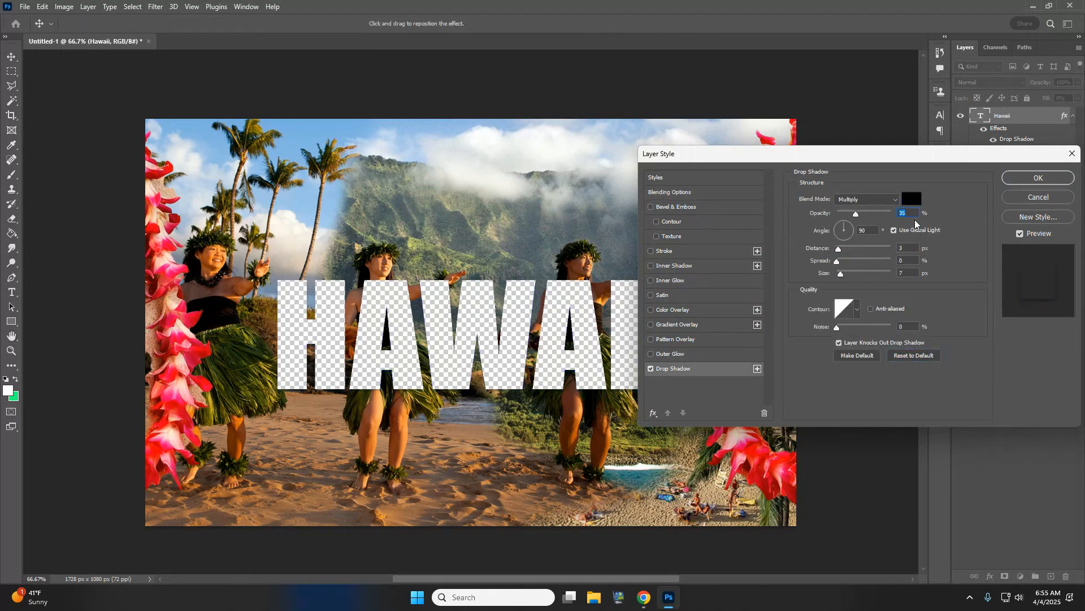
{"action": "left_click", "coordinate": [912, 198]}
{"action": "left_click", "coordinate": [803, 203]}
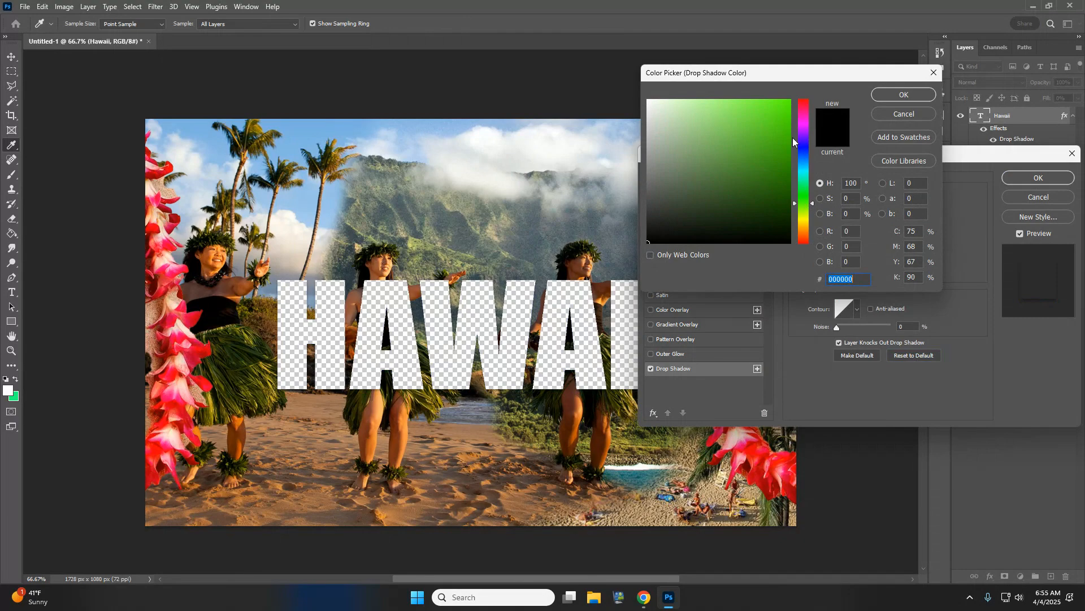
{"action": "left_click", "coordinate": [790, 104]}
{"action": "left_click", "coordinate": [903, 95]}
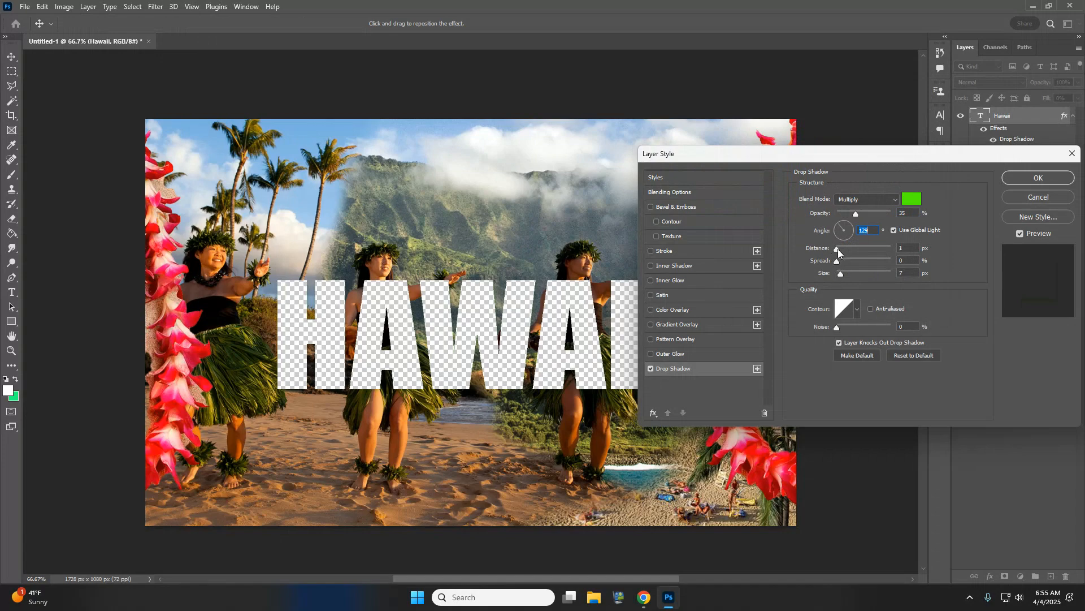
- Set the shadow to Normal blend, 28 px distance and 79% opacity, and apply it
{"action": "left_click_drag", "start_coordinate": [838, 248], "coordinate": [857, 250]}
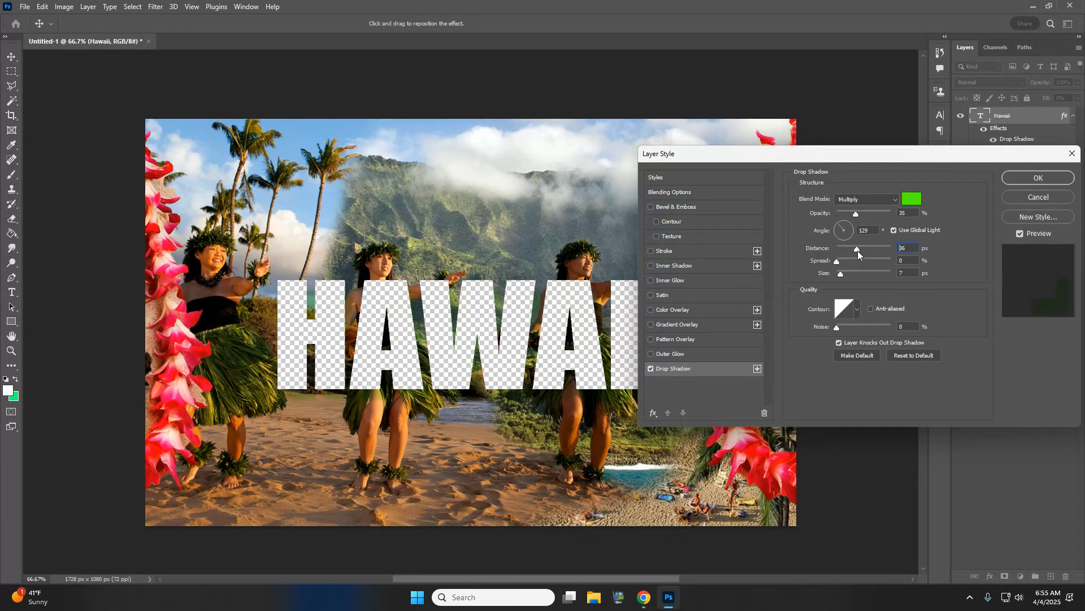
{"action": "left_click", "coordinate": [865, 199]}
{"action": "left_click", "coordinate": [868, 211]}
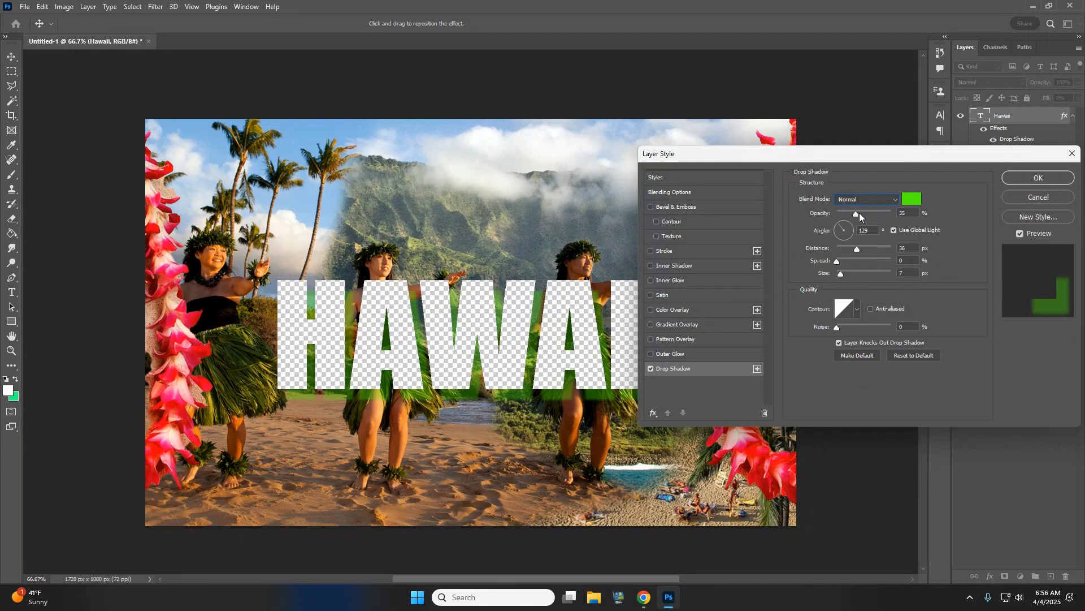
{"action": "left_click_drag", "start_coordinate": [859, 213], "coordinate": [843, 274]}
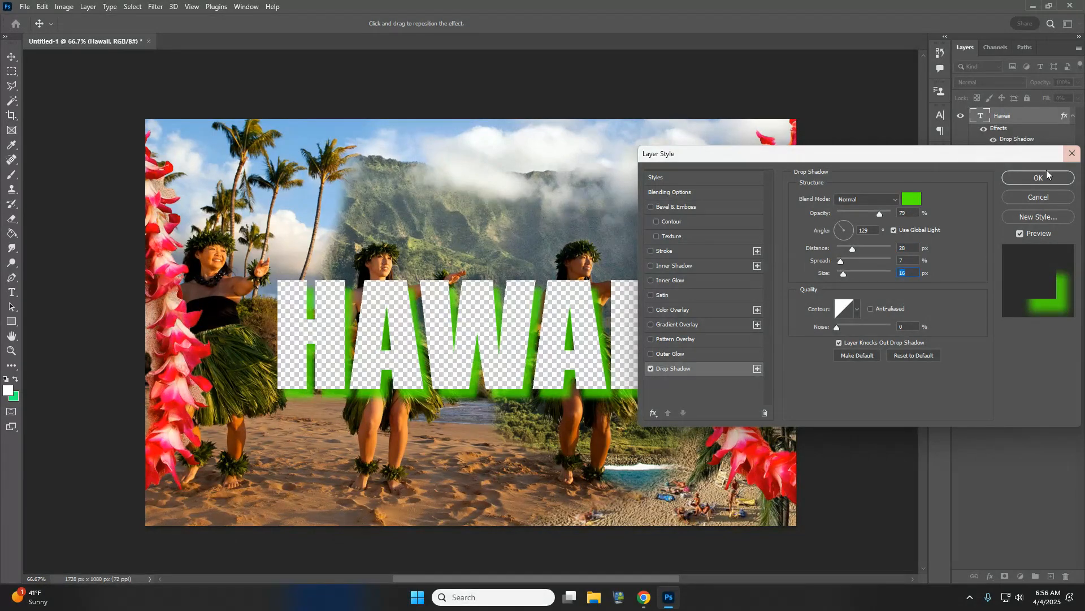
{"action": "key", "text": "Return"}
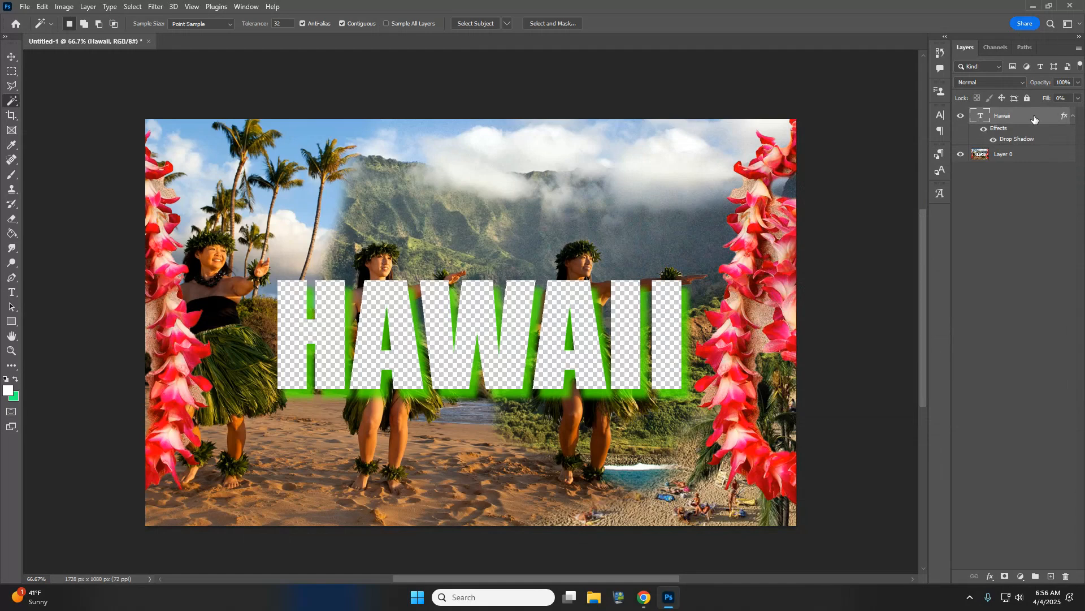
{"action": "double_click", "coordinate": [1035, 119]}
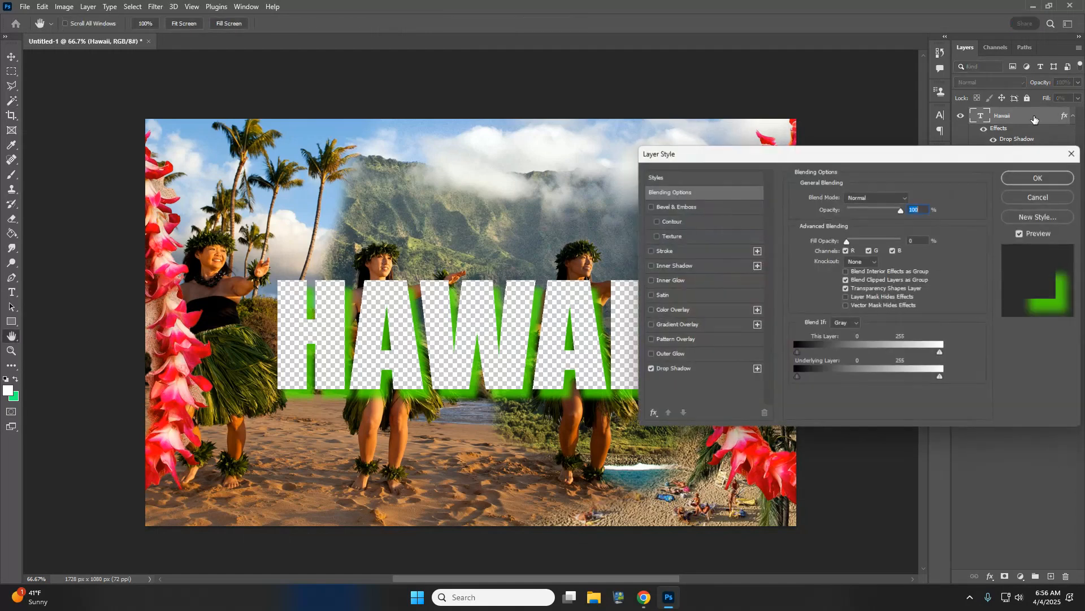
{"action": "left_click", "coordinate": [651, 251]}
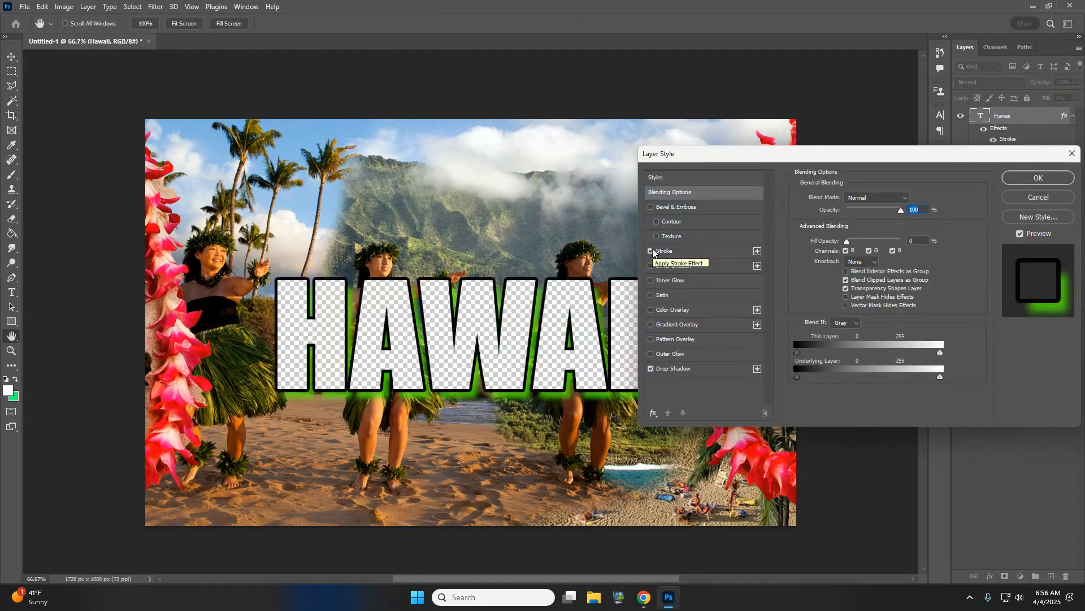
{"action": "left_click", "coordinate": [652, 251]}
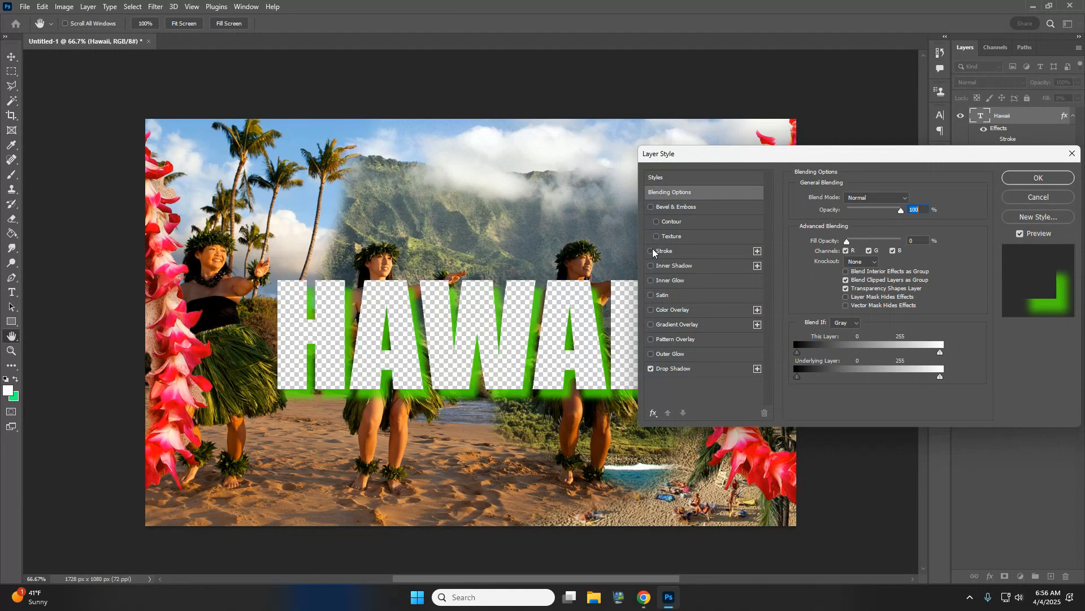
{"action": "left_click", "coordinate": [1045, 179]}
{"action": "right_click", "coordinate": [1032, 116]}
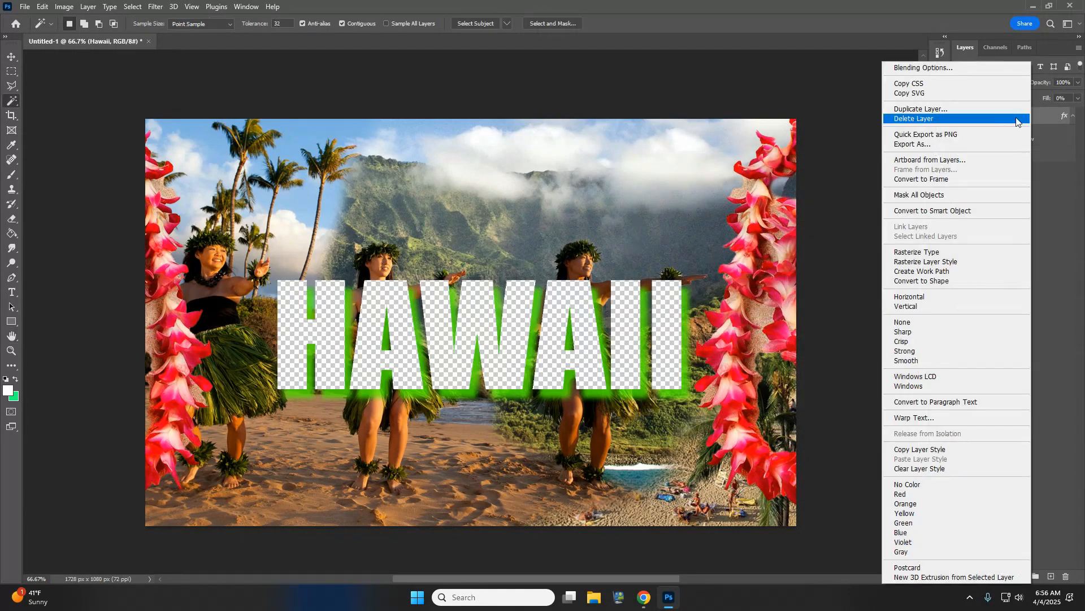
{"action": "left_click", "coordinate": [940, 264]}
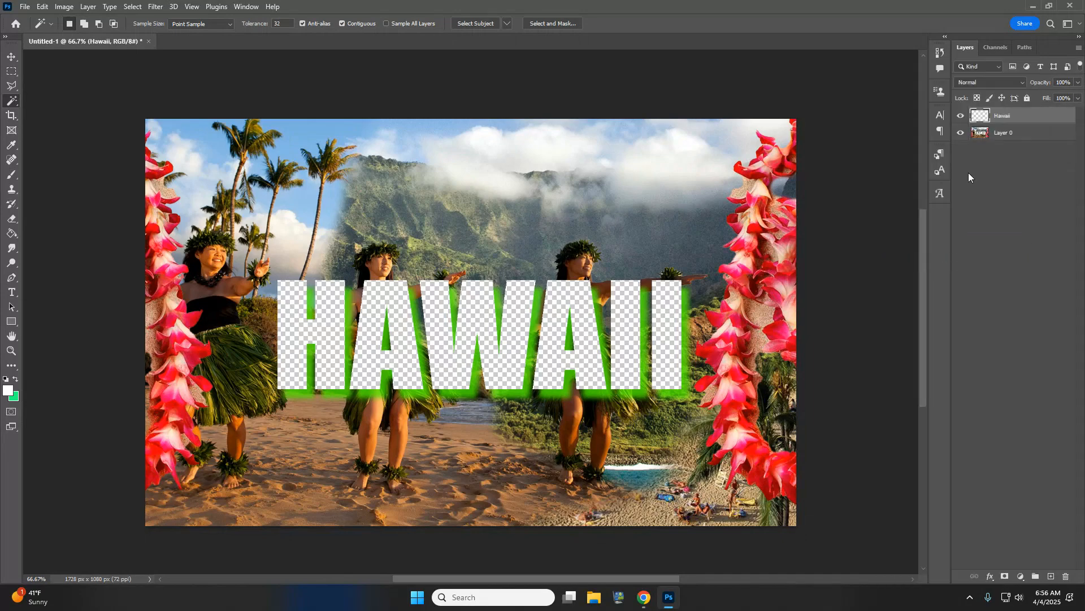
{"action": "double_click", "coordinate": [1032, 122]}
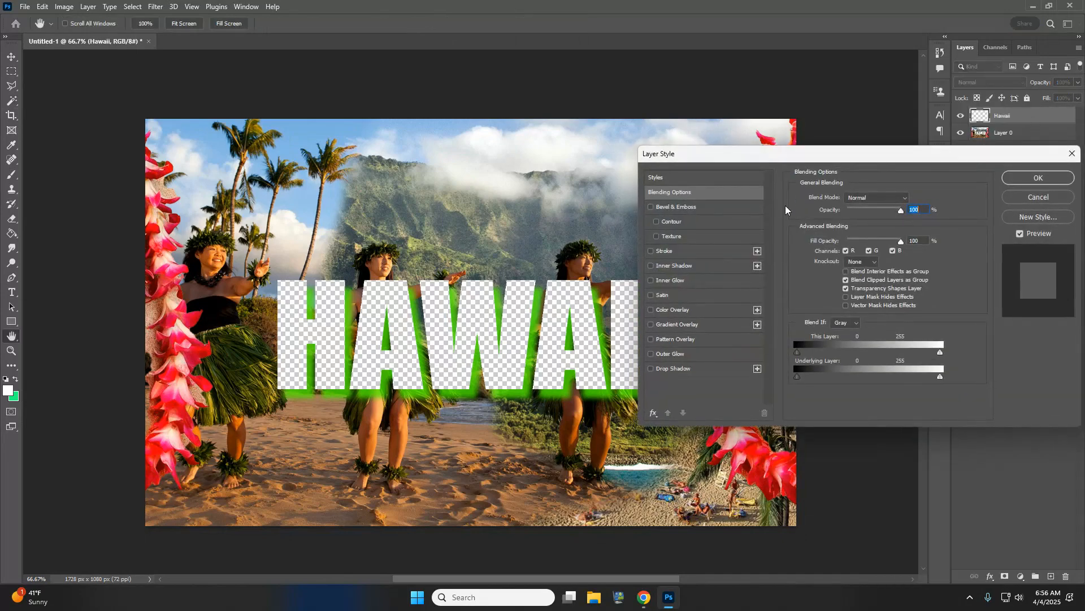
{"action": "left_click", "coordinate": [651, 251]}
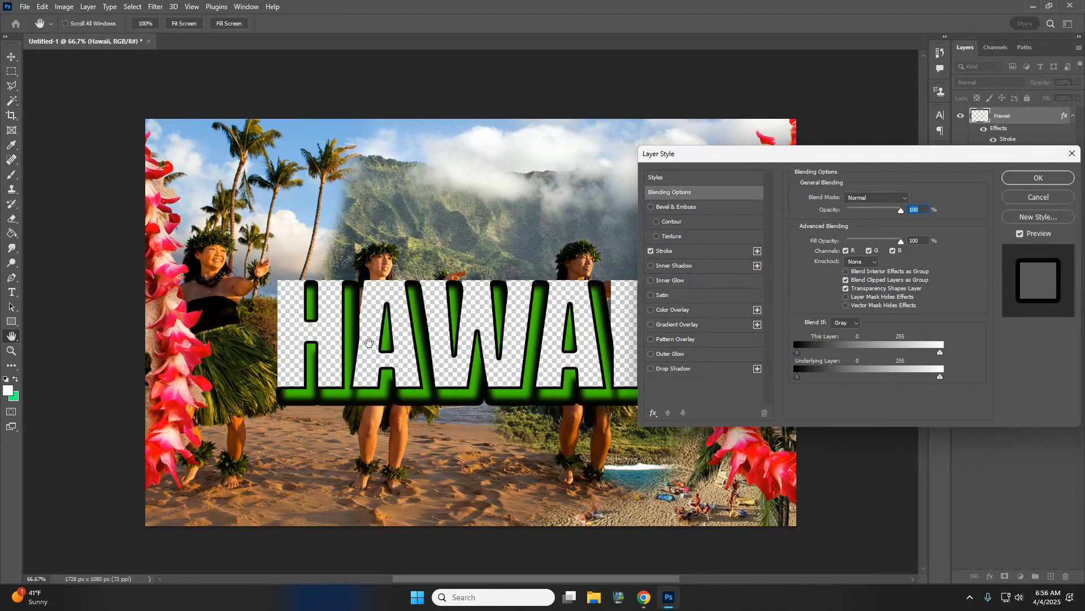
{"action": "left_click", "coordinate": [1038, 197]}
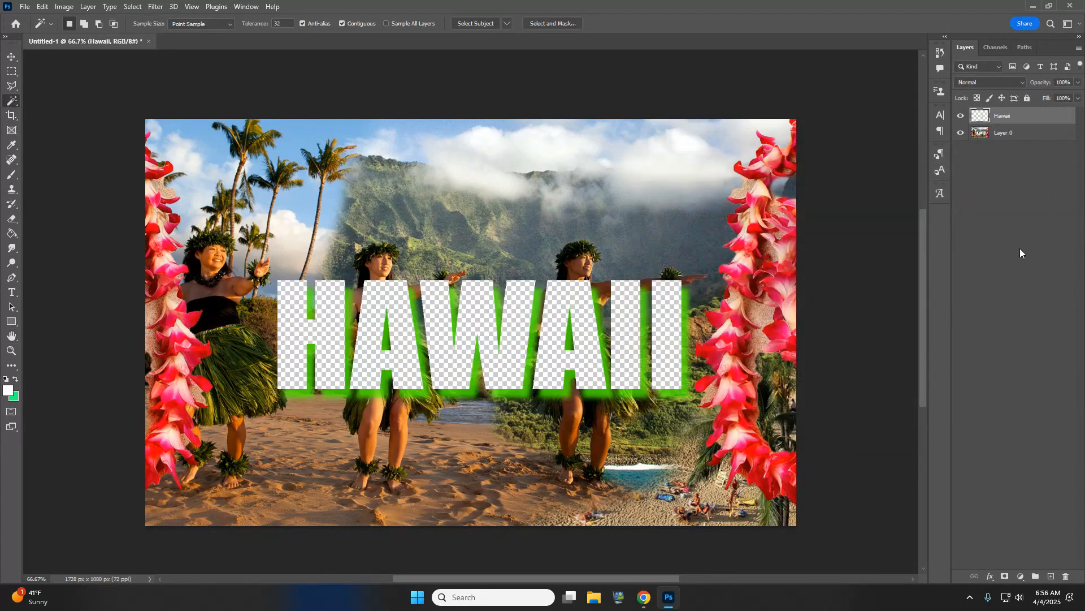
{"action": "key", "text": "ctrl+z"}
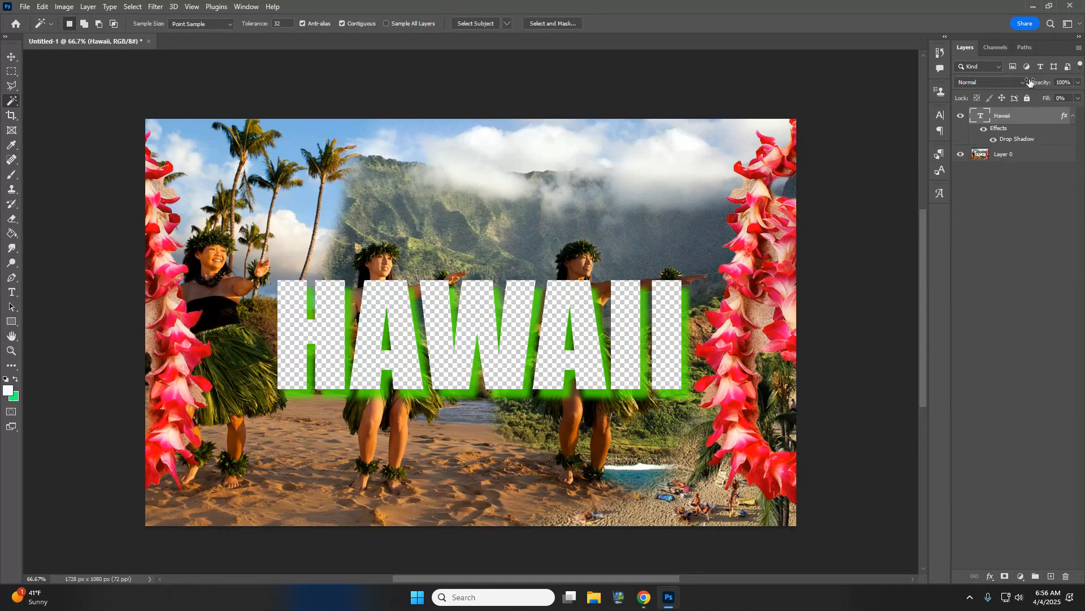
- Add a bright red f90d29 stroke and an inner glow to the HAWAII letters
{"action": "double_click", "coordinate": [1026, 116]}
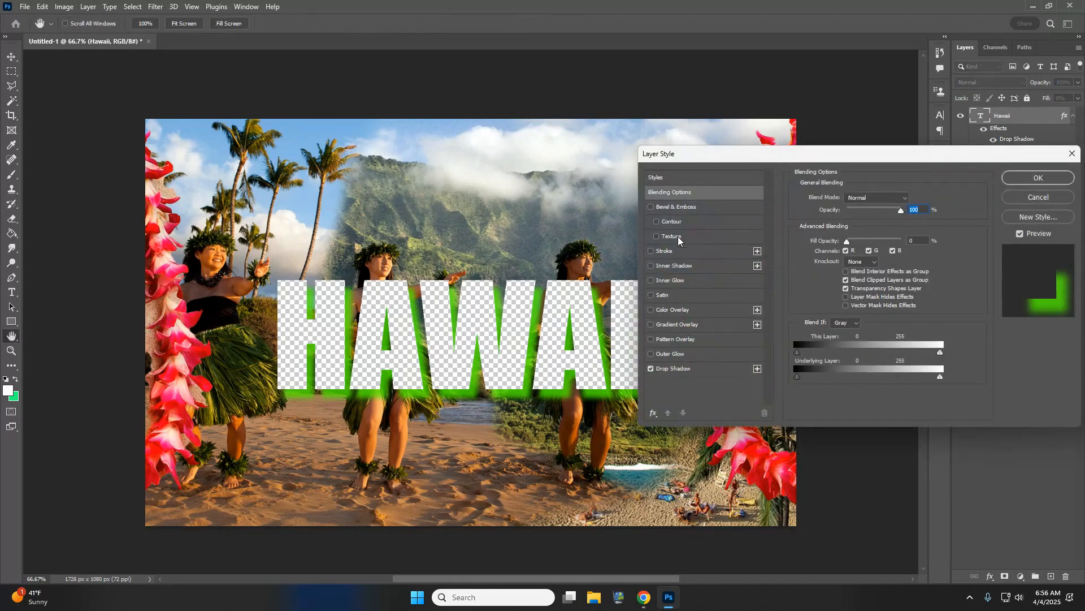
{"action": "left_click", "coordinate": [650, 252]}
{"action": "left_click", "coordinate": [690, 256]}
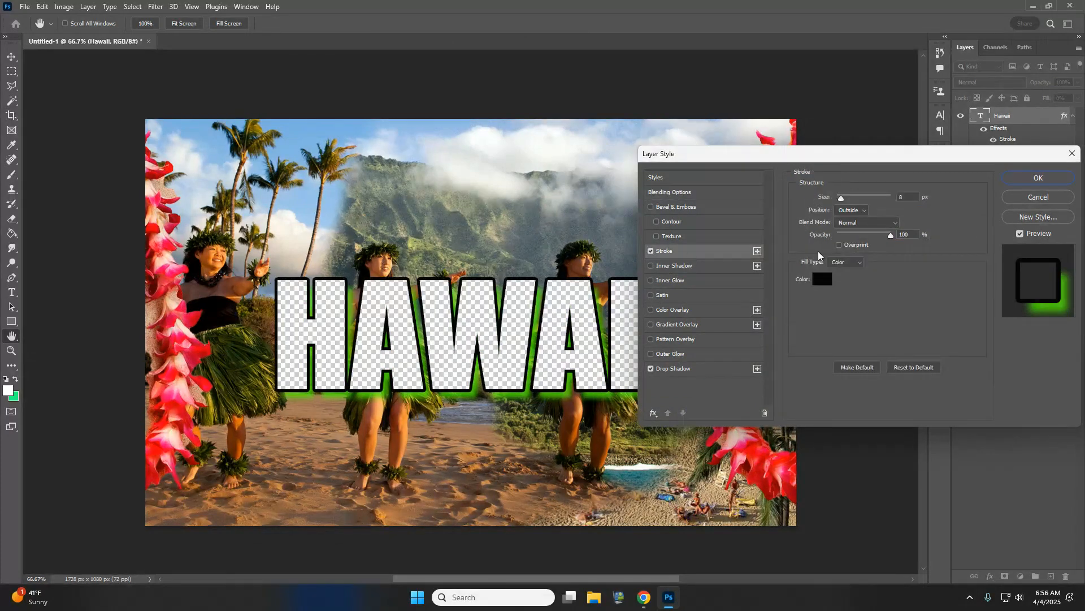
{"action": "left_click", "coordinate": [823, 280]}
{"action": "left_click", "coordinate": [807, 103]}
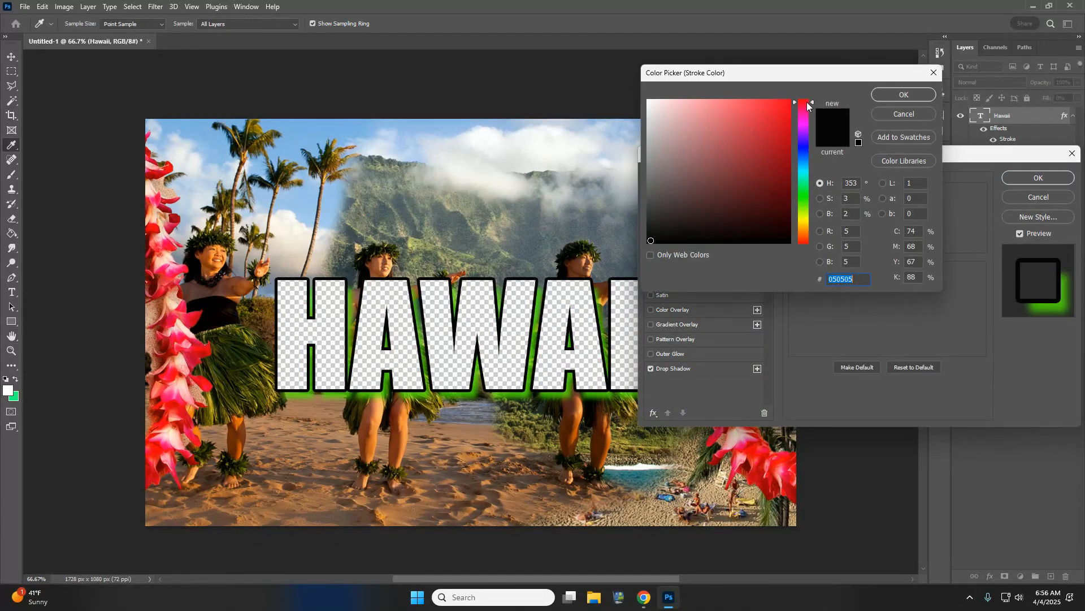
{"action": "left_click", "coordinate": [785, 103]}
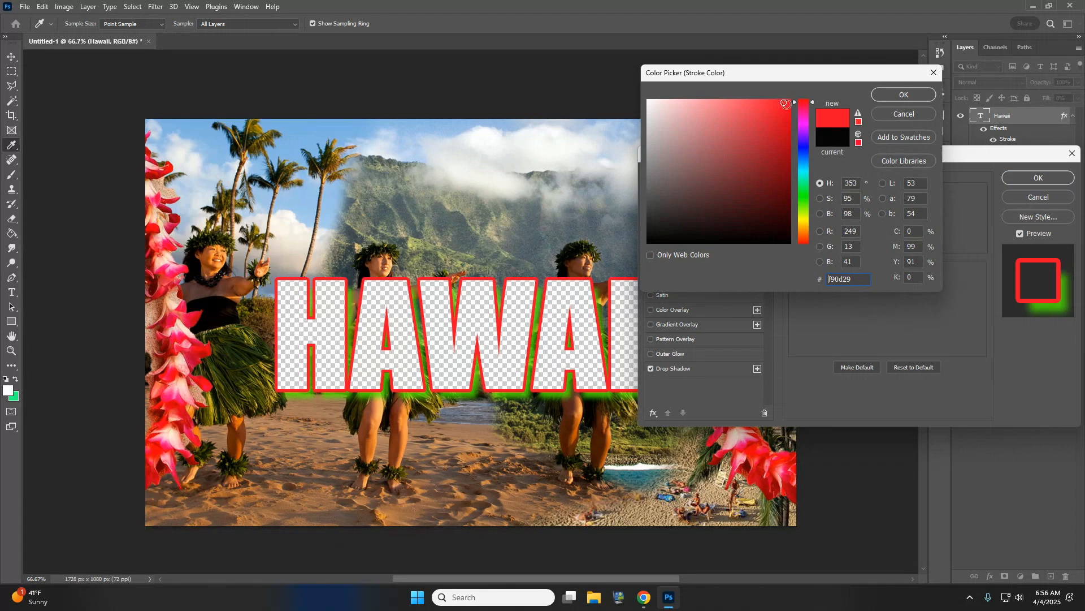
{"action": "left_click", "coordinate": [899, 95]}
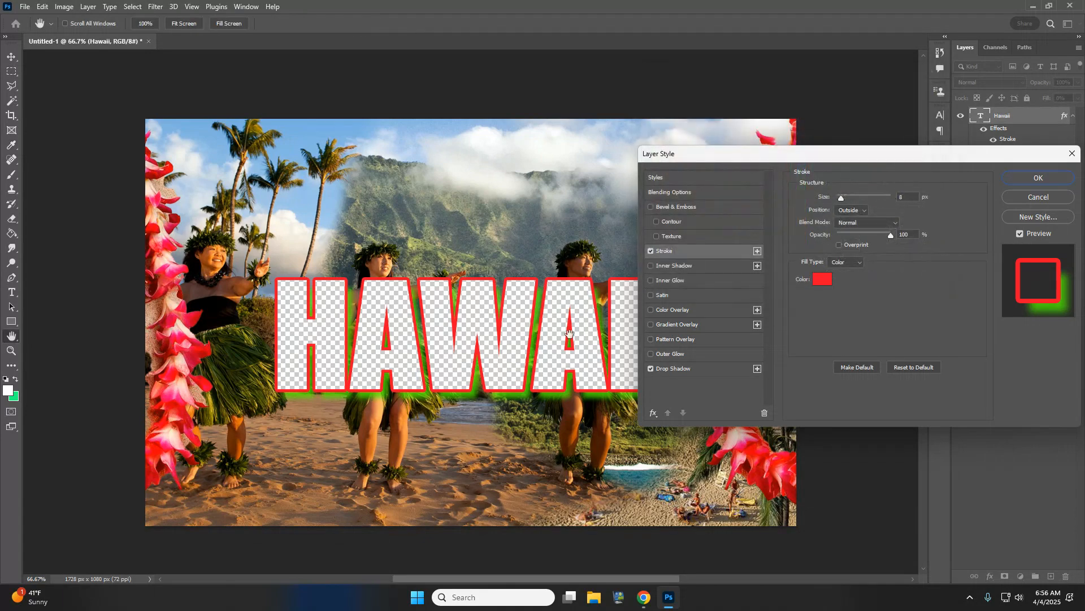
{"action": "left_click", "coordinate": [650, 281]}
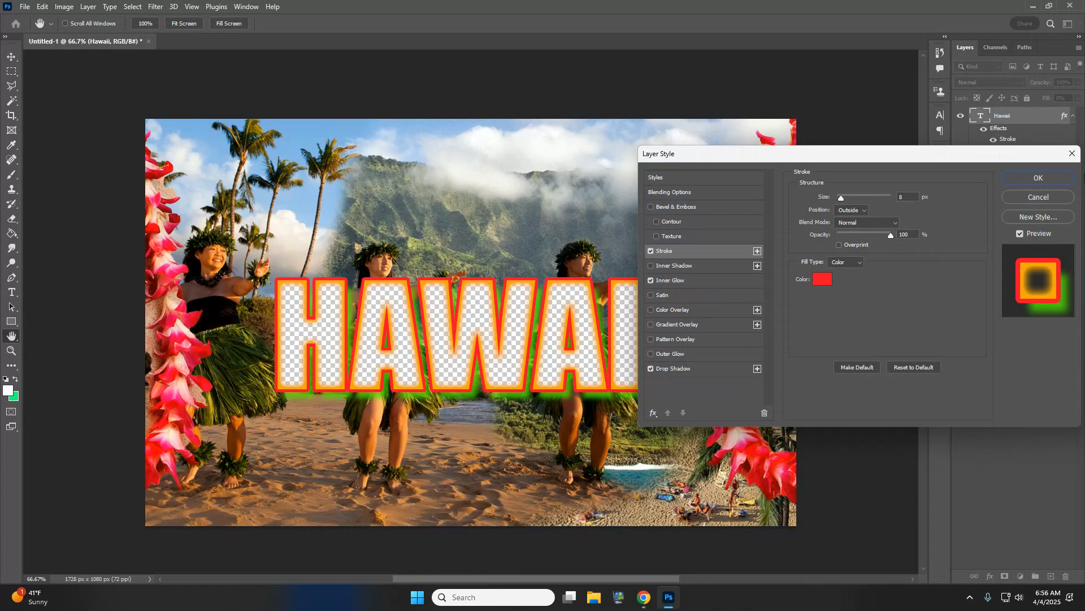
{"action": "left_click", "coordinate": [1038, 178]}
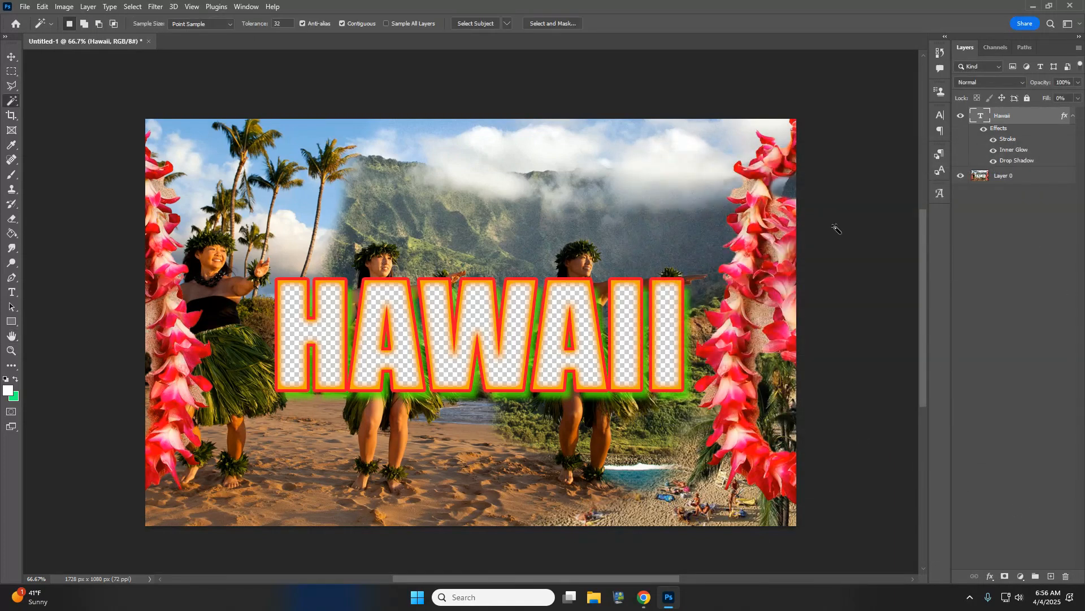
- Merge visible layers, save as 'POstcard By Your name.png' on the computer, and close Photoshop
{"action": "left_click", "coordinate": [86, 12]}
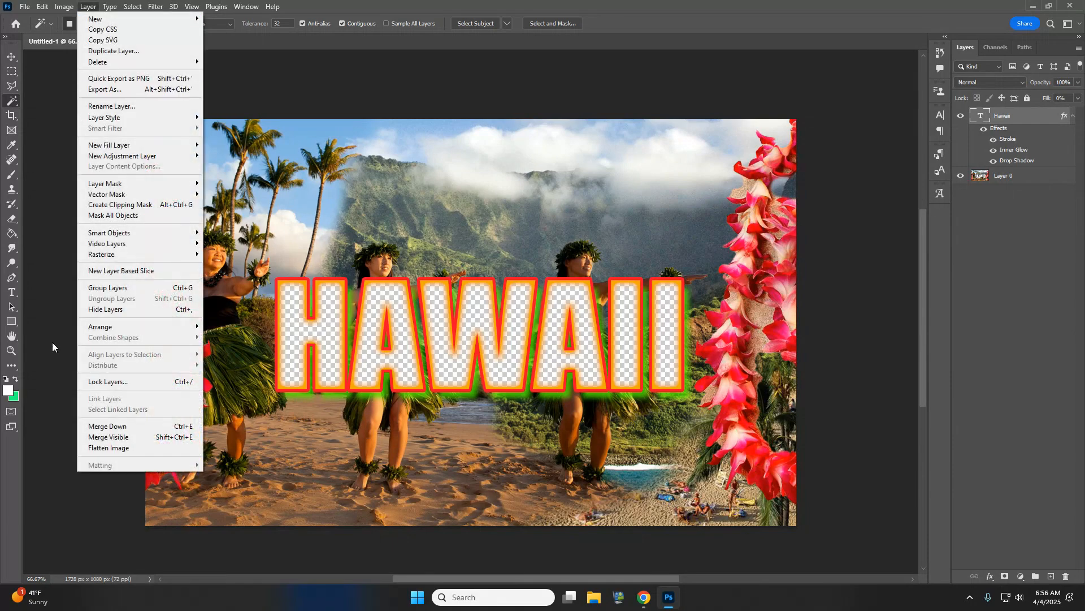
{"action": "left_click", "coordinate": [107, 437]}
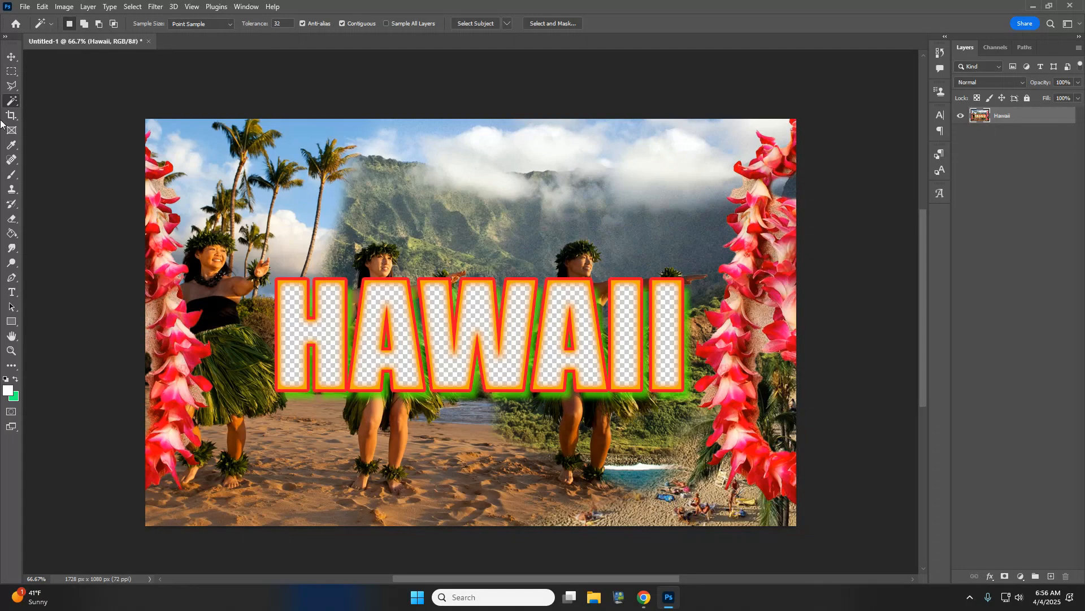
{"action": "left_click", "coordinate": [25, 8]}
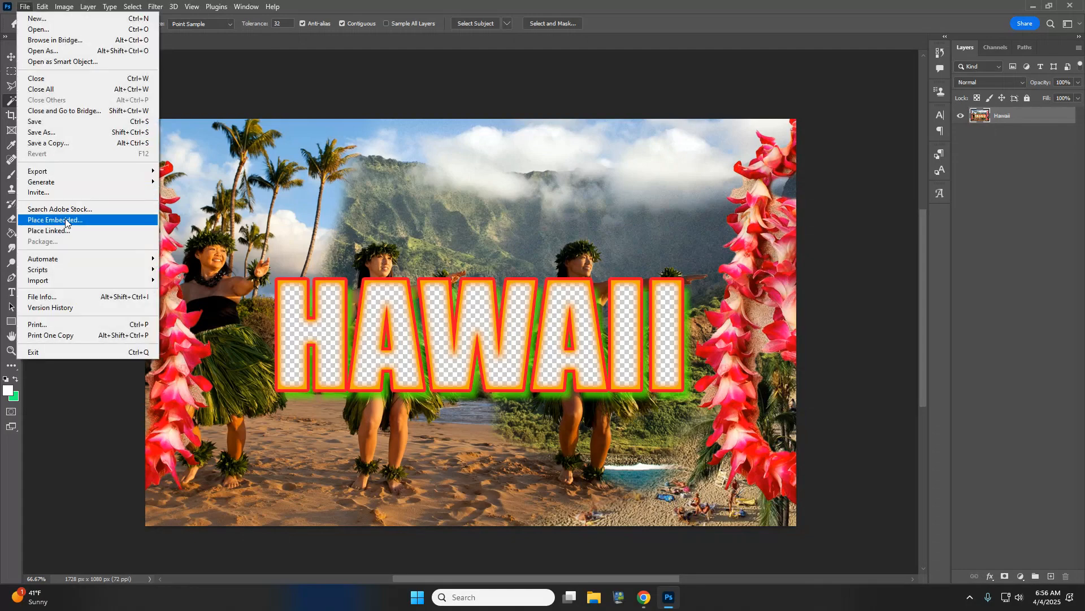
{"action": "left_click", "coordinate": [42, 133]}
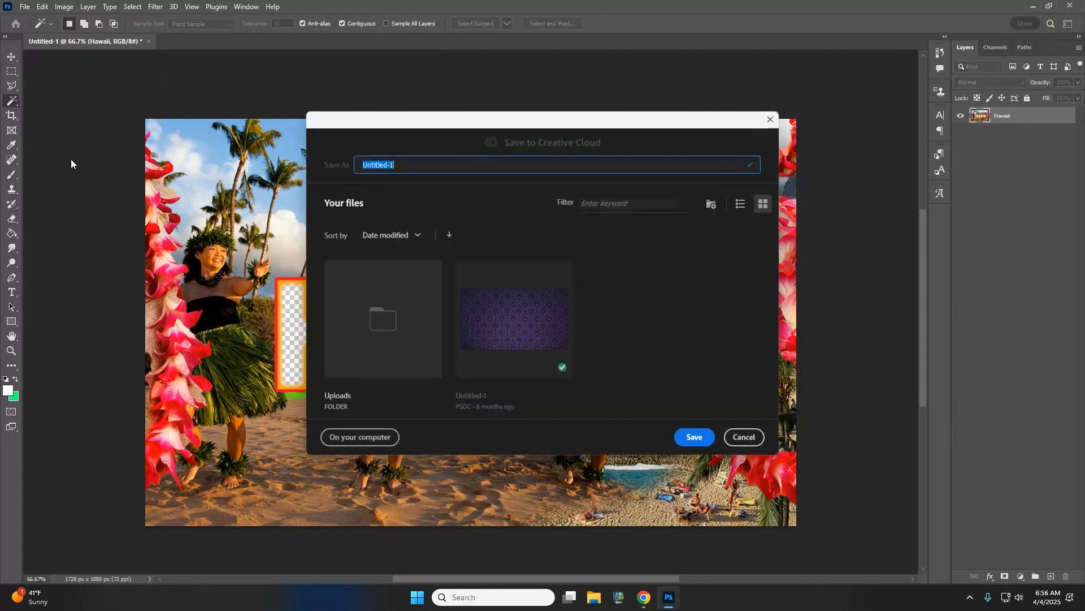
{"action": "left_click", "coordinate": [381, 439]}
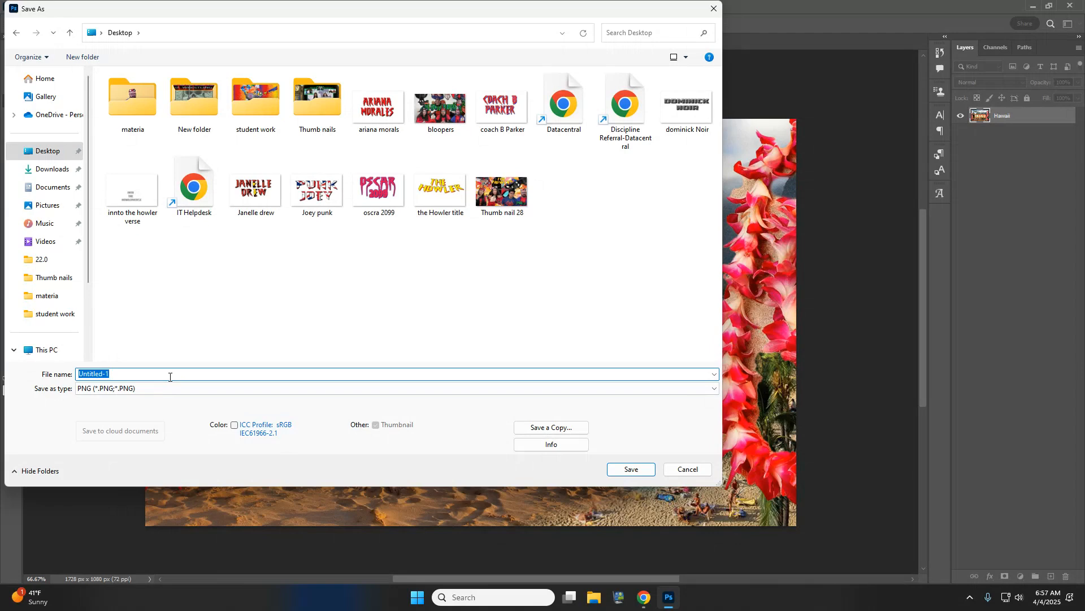
{"action": "type", "text": "POstcard By Your name"}
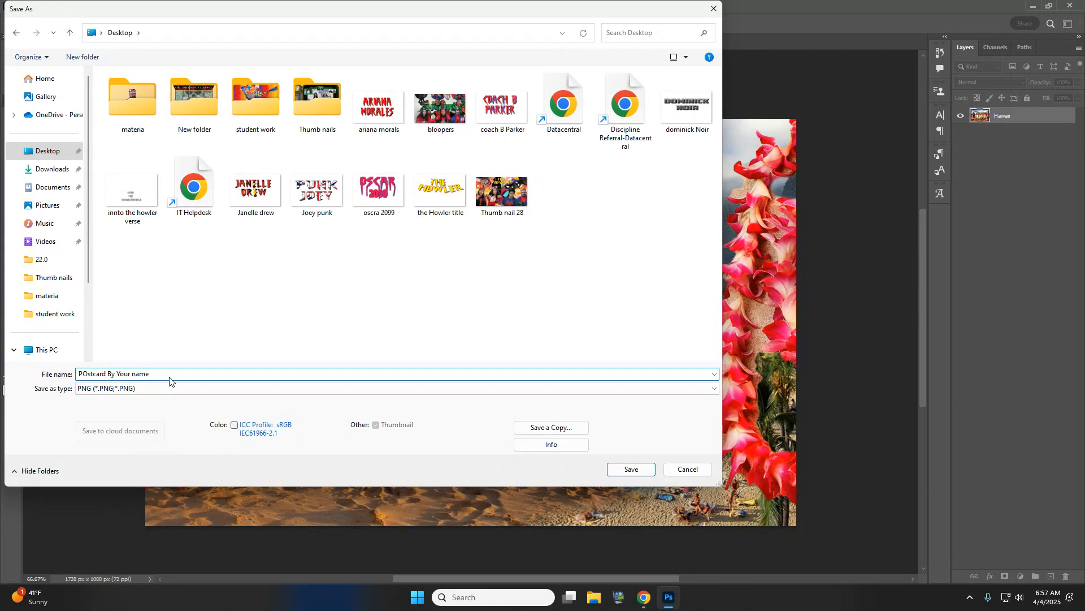
{"action": "key", "text": "Return"}
{"action": "left_click", "coordinate": [606, 177]}
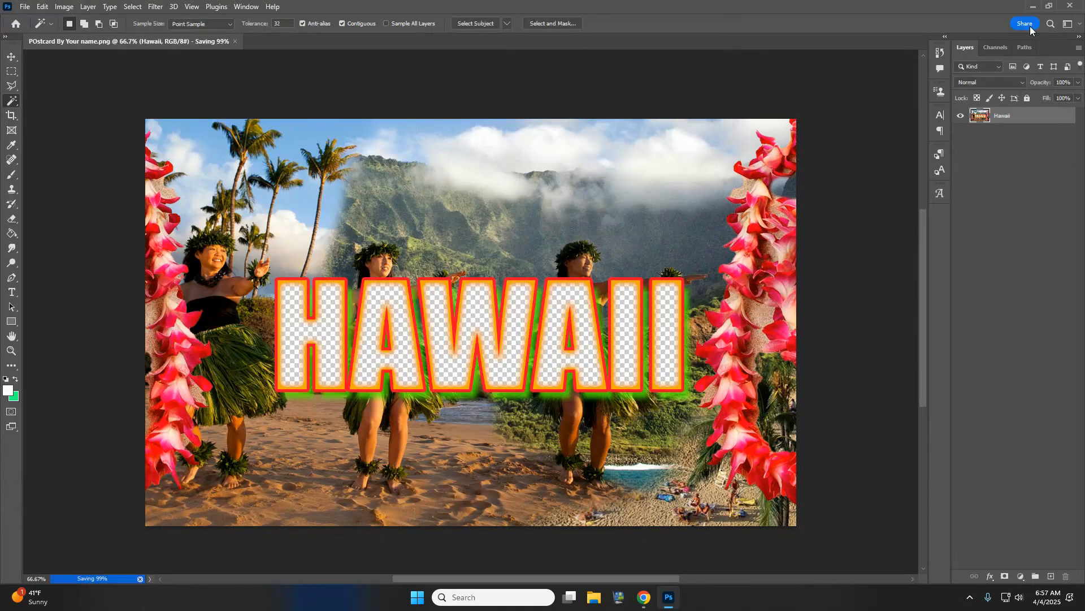
{"action": "left_click", "coordinate": [1074, 5]}
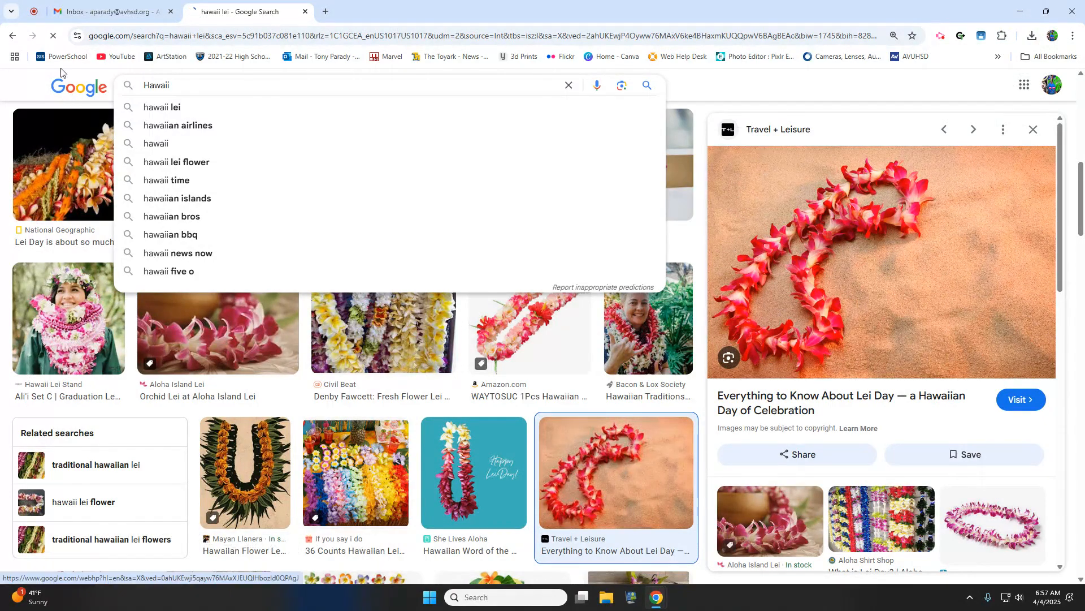
- Open pexels.com in a new Chrome tab
{"action": "left_click", "coordinate": [72, 91]}
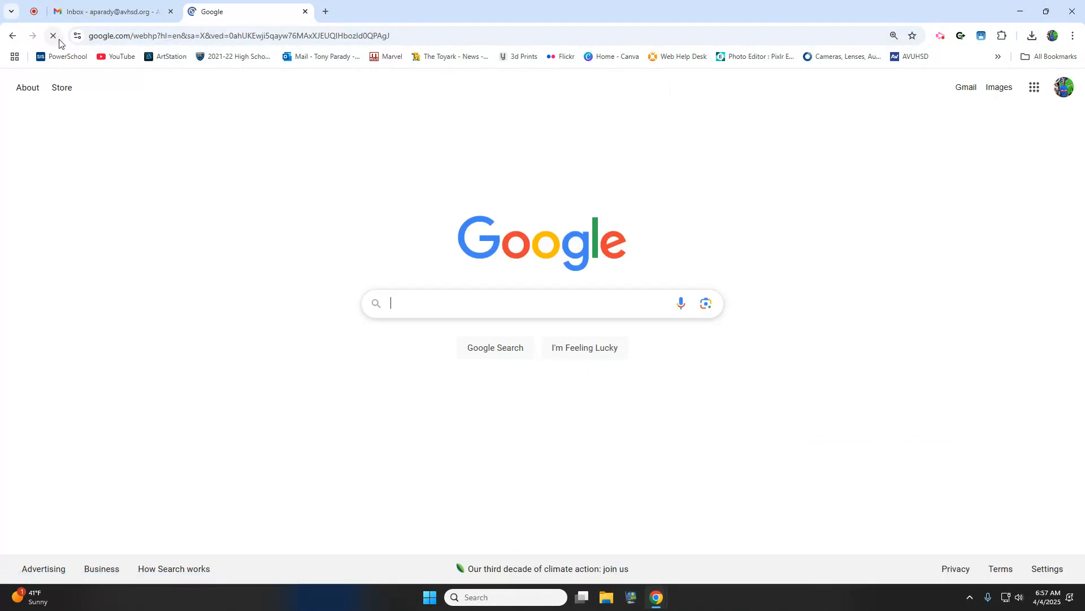
{"action": "left_click", "coordinate": [326, 12]}
{"action": "left_click", "coordinate": [311, 17]}
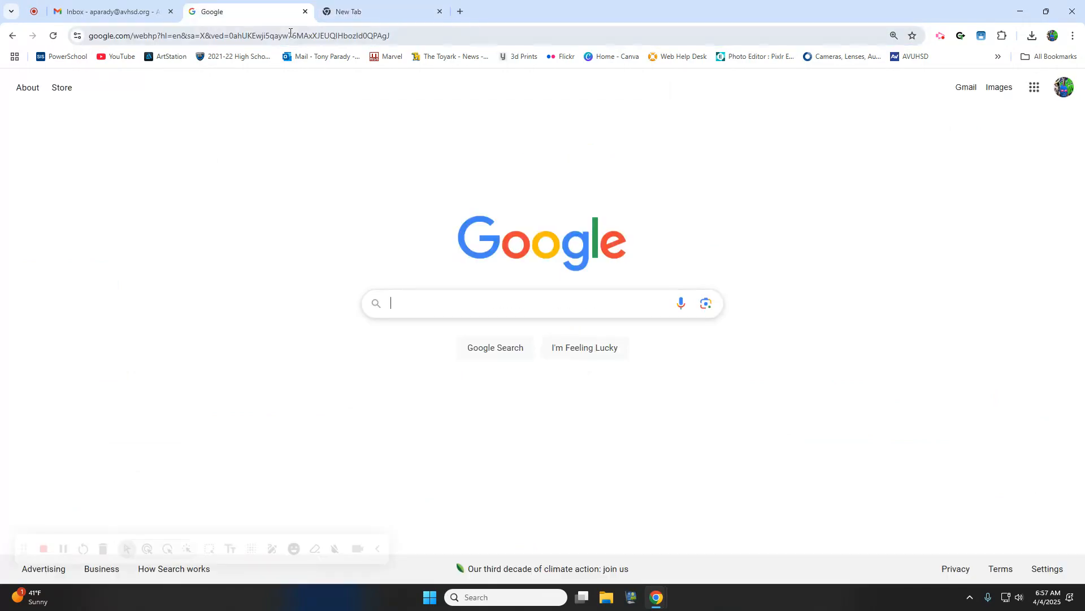
{"action": "left_click", "coordinate": [369, 16]}
{"action": "type", "text": "pexels"}
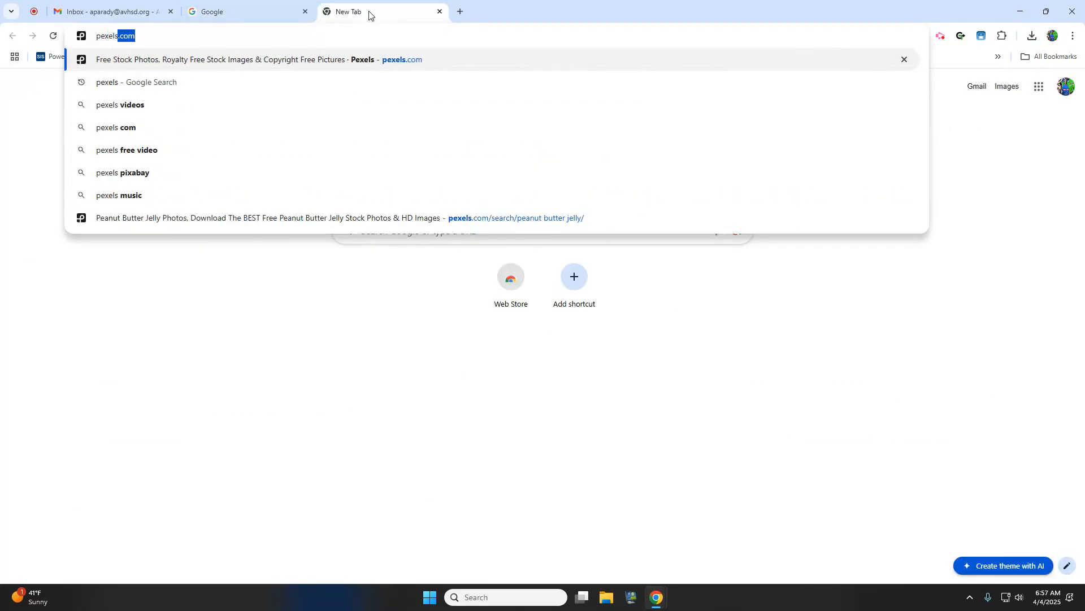
{"action": "key", "text": "Return"}
- Switch the Pexels search to Videos and search for Hawaii
{"action": "left_click", "coordinate": [432, 260]}
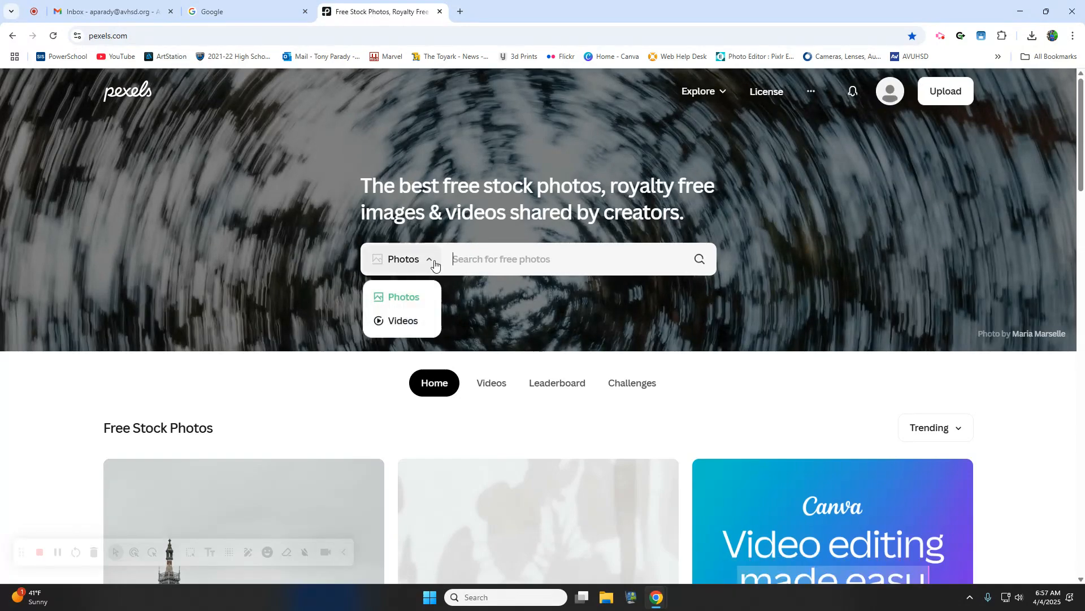
{"action": "left_click", "coordinate": [422, 322]}
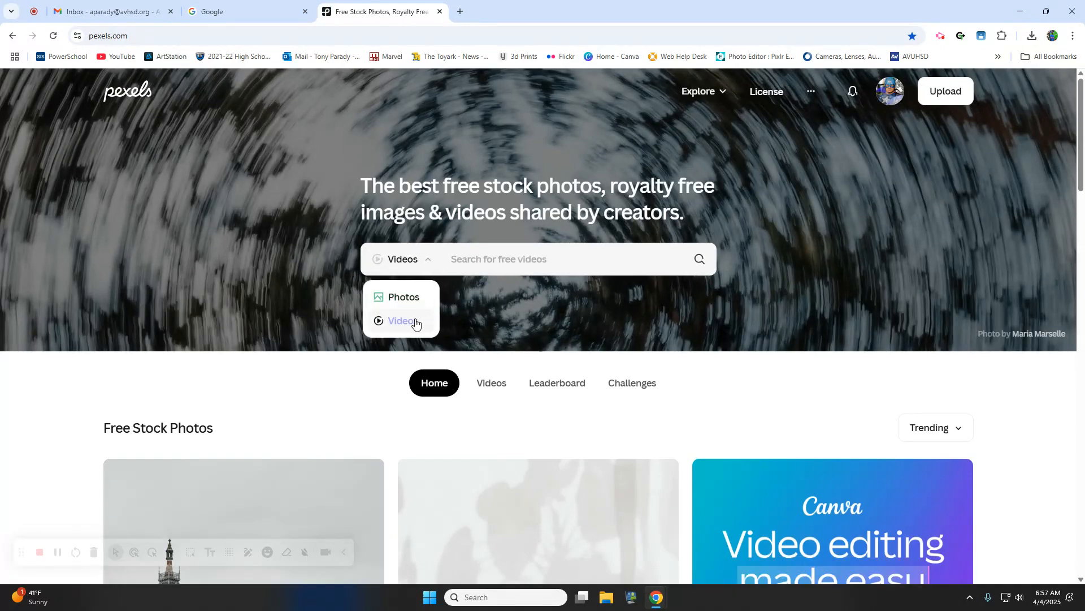
{"action": "left_click", "coordinate": [459, 265]}
{"action": "type", "text": "Hawaii"}
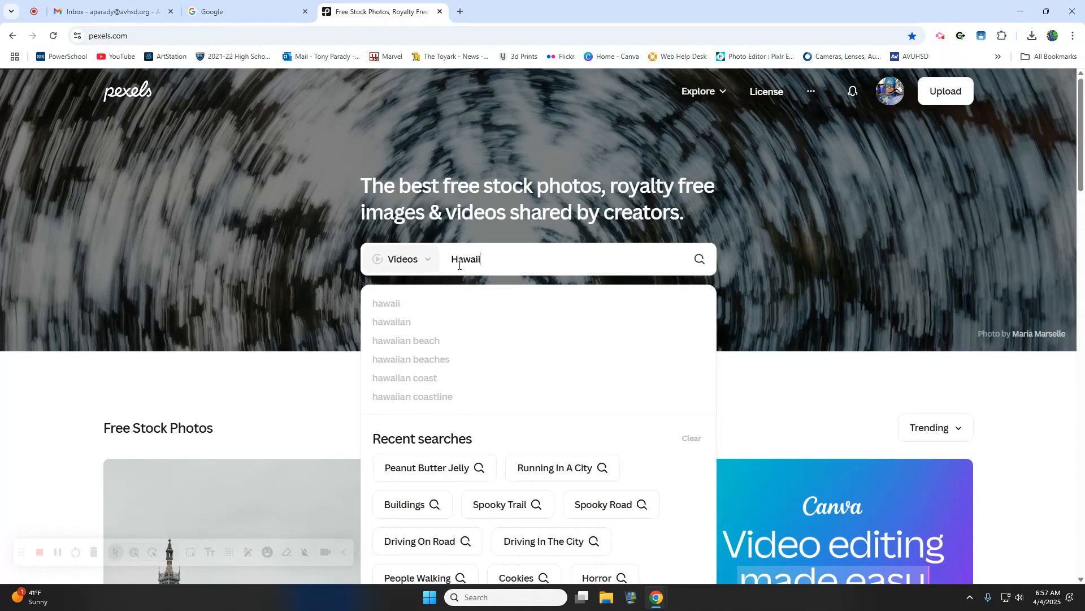
{"action": "key", "text": "Return"}
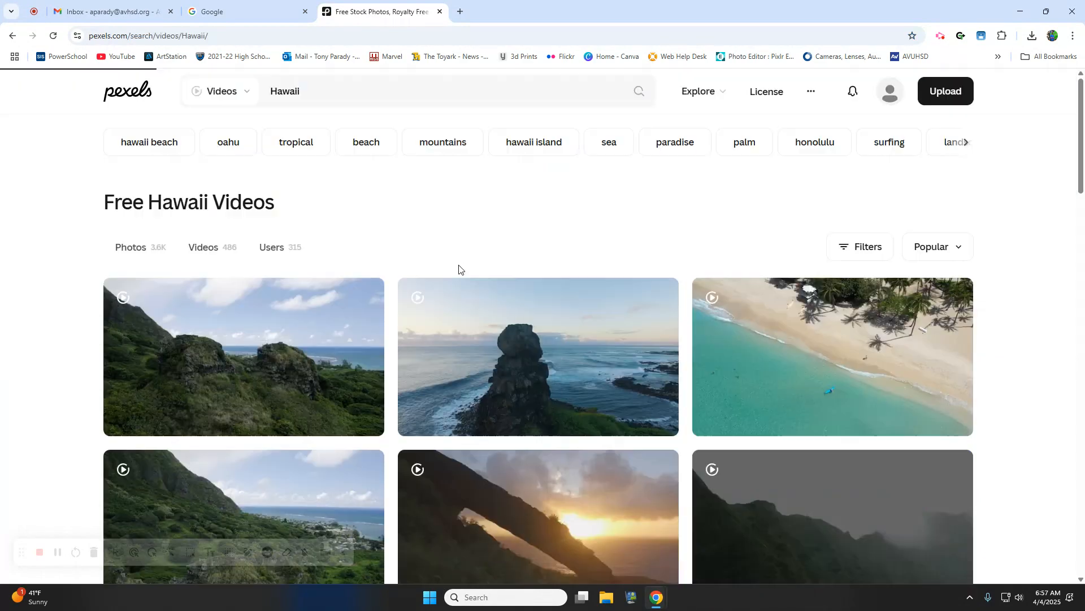
{"action": "scroll", "coordinate": [339, 425], "scroll_direction": "down", "scroll_amount": 6}
{"action": "scroll", "coordinate": [340, 425], "scroll_direction": "up", "scroll_amount": 5}
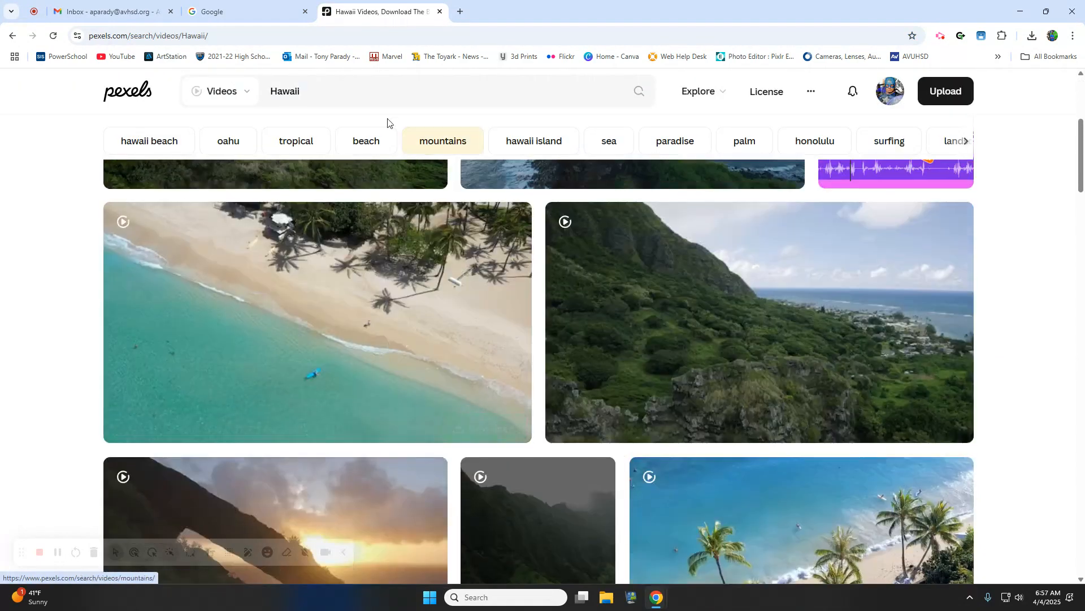
- Narrow to hawaii beach videos, then add 'tourist' to the search query
{"action": "left_click", "coordinate": [365, 95]}
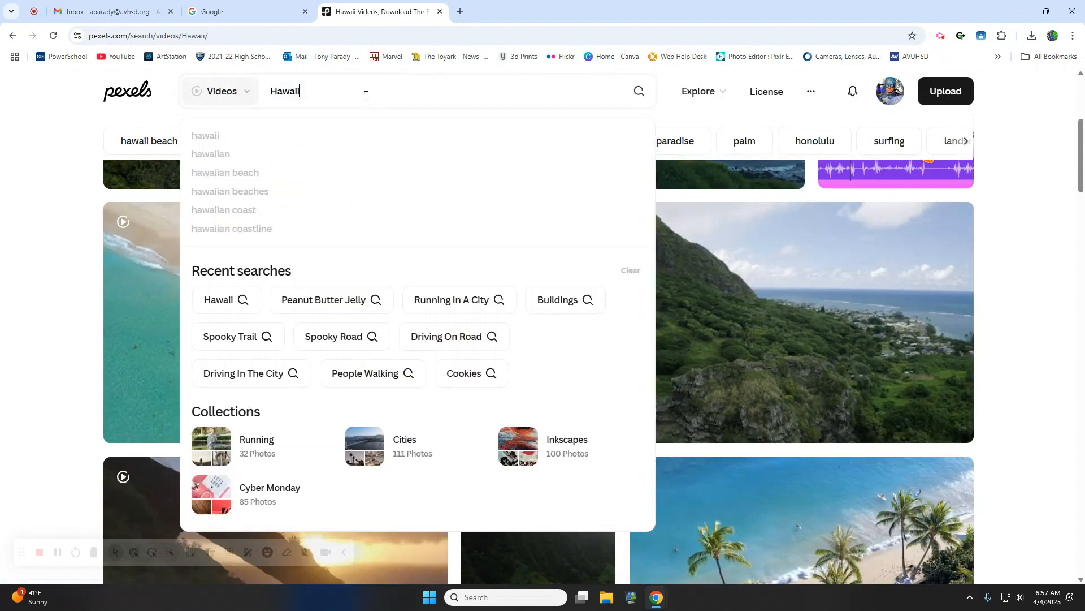
{"action": "left_click", "coordinate": [160, 140]}
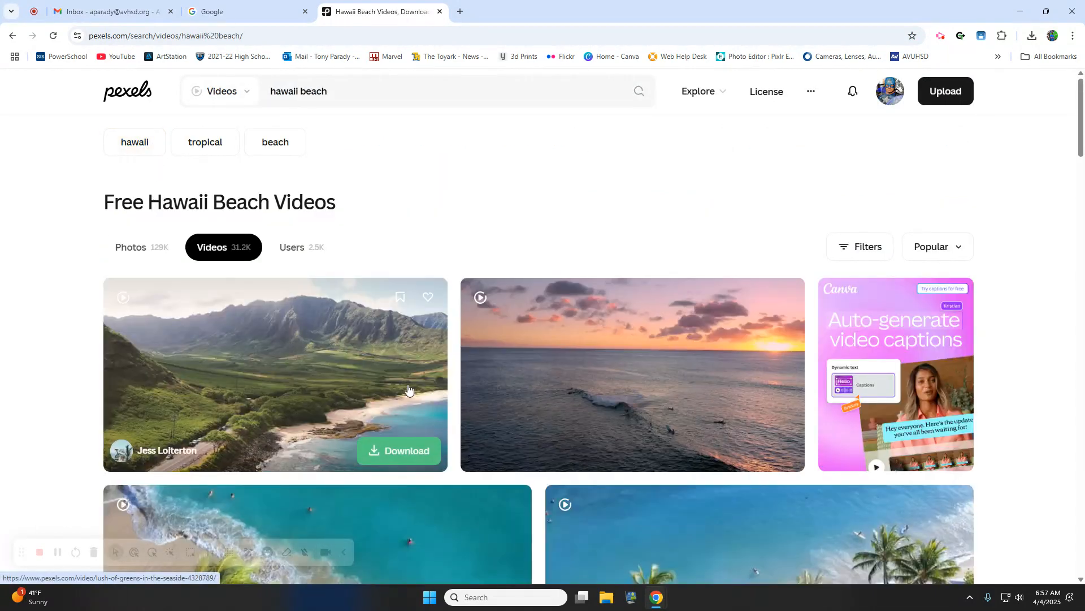
{"action": "scroll", "coordinate": [250, 331], "scroll_direction": "down", "scroll_amount": 10}
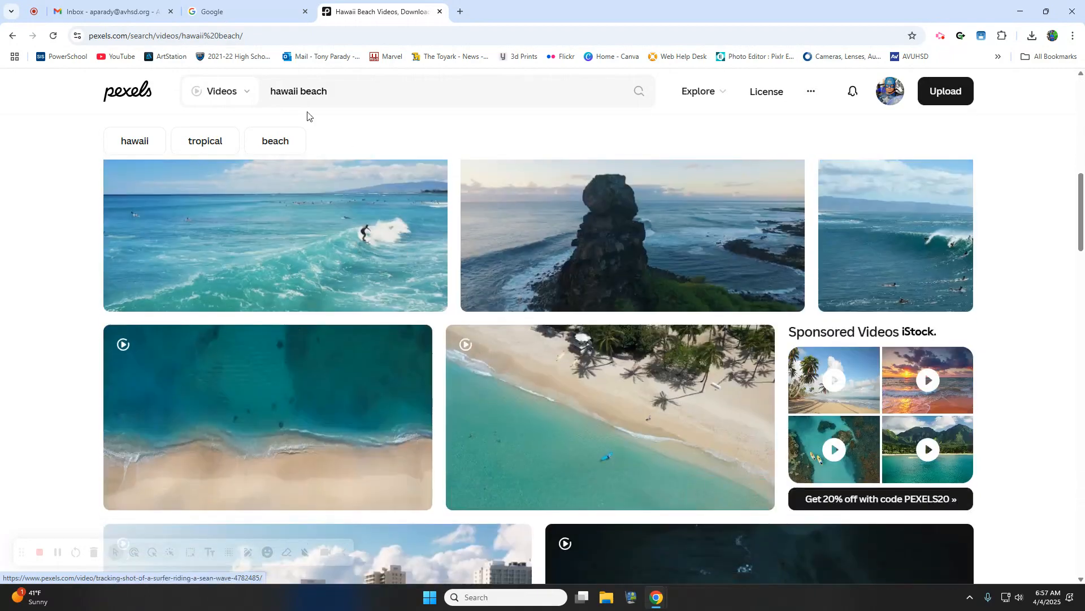
{"action": "left_click", "coordinate": [334, 93]}
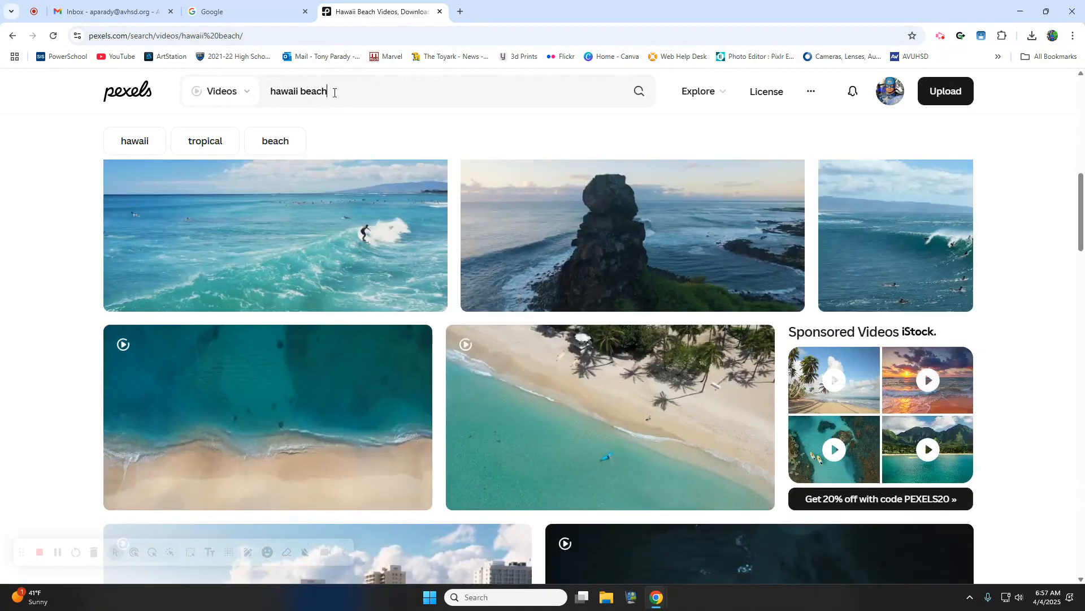
{"action": "type", "text": "touris"}
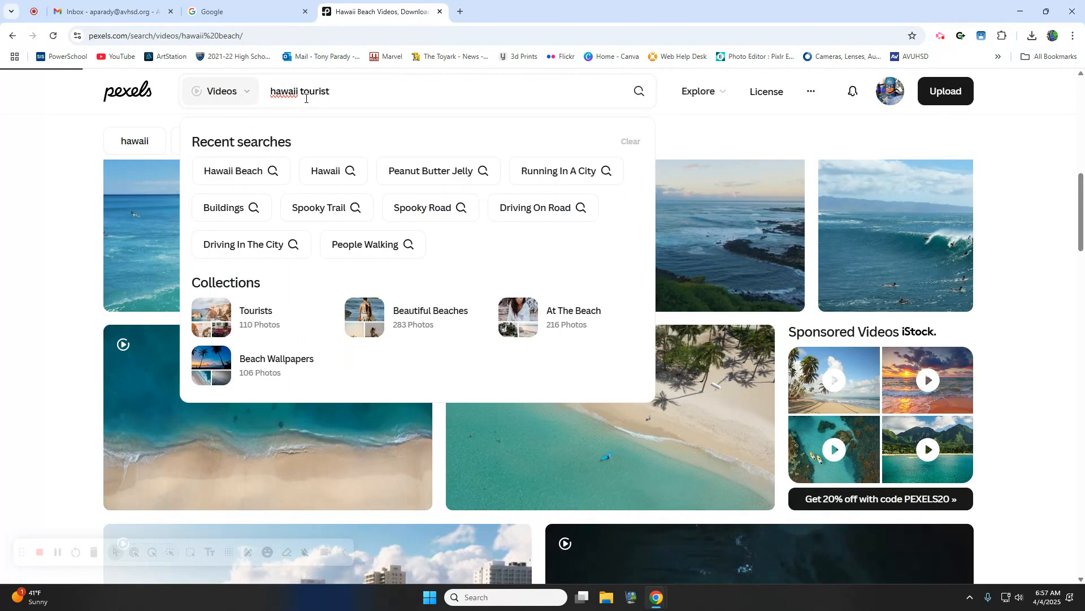
{"action": "type", "text": "t"}
- Run the hawaii tourist video search and scroll through the results
{"action": "key", "text": "Return"}
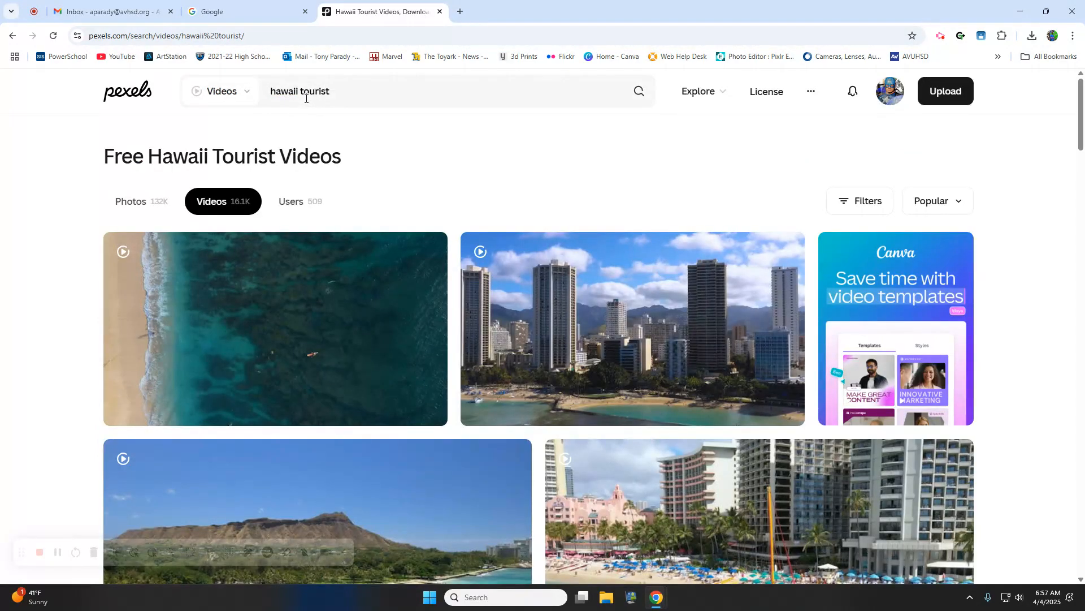
{"action": "scroll", "coordinate": [707, 247], "scroll_direction": "down", "scroll_amount": 6}
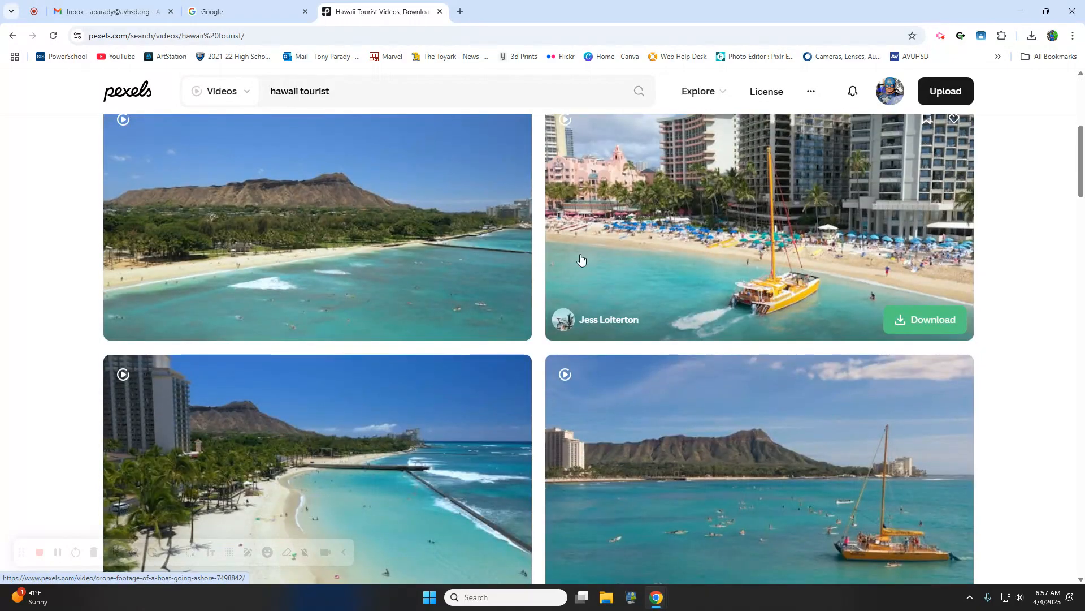
{"action": "scroll", "coordinate": [358, 272], "scroll_direction": "down", "scroll_amount": 10}
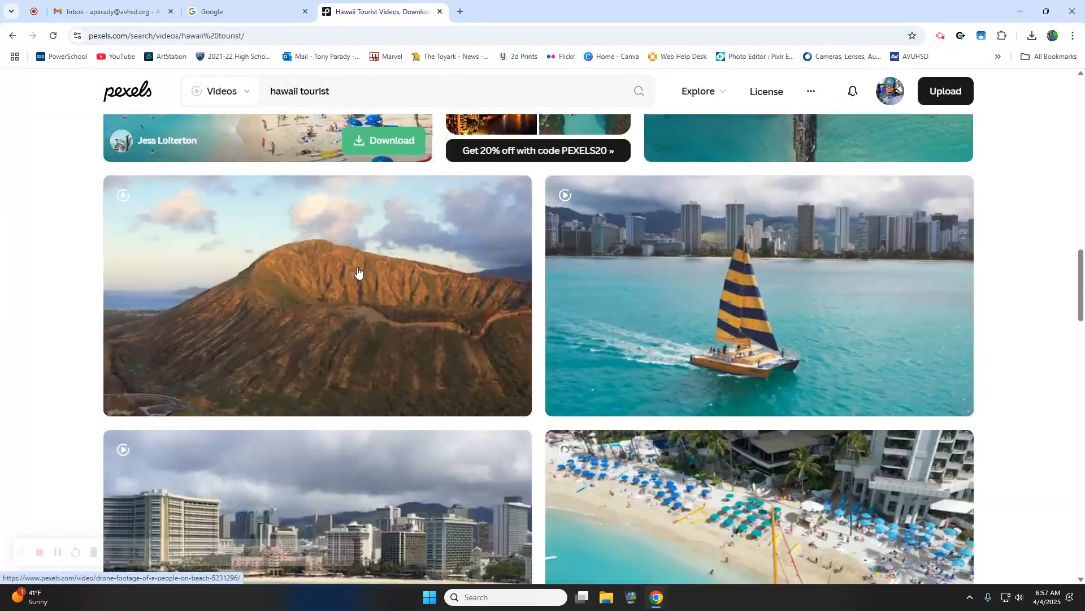
{"action": "scroll", "coordinate": [358, 272], "scroll_direction": "down", "scroll_amount": 15}
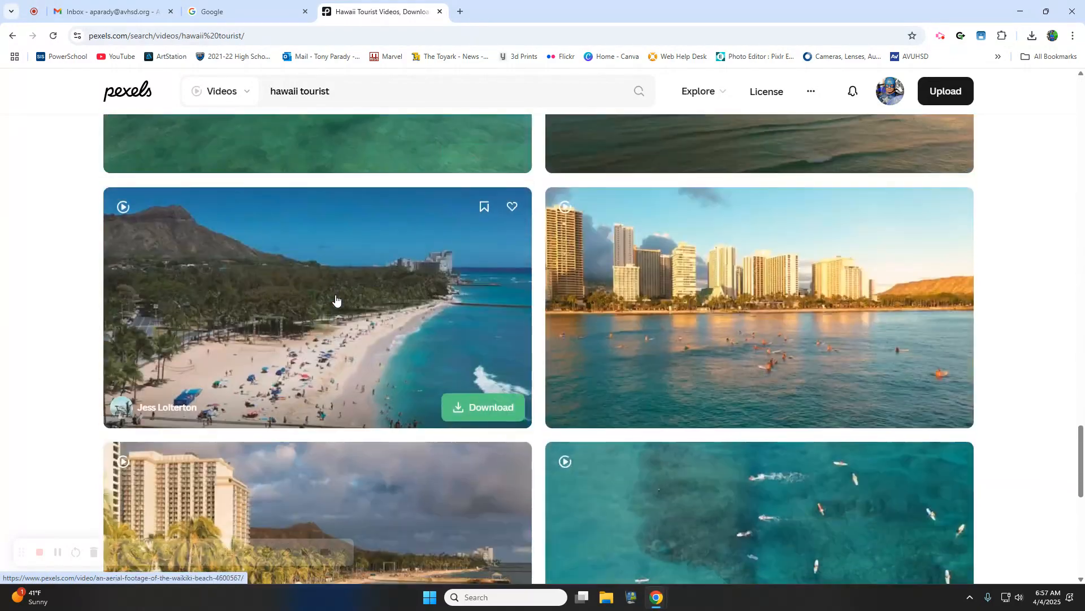
{"action": "scroll", "coordinate": [337, 301], "scroll_direction": "up", "scroll_amount": 6}
{"action": "scroll", "coordinate": [336, 303], "scroll_direction": "down", "scroll_amount": 11}
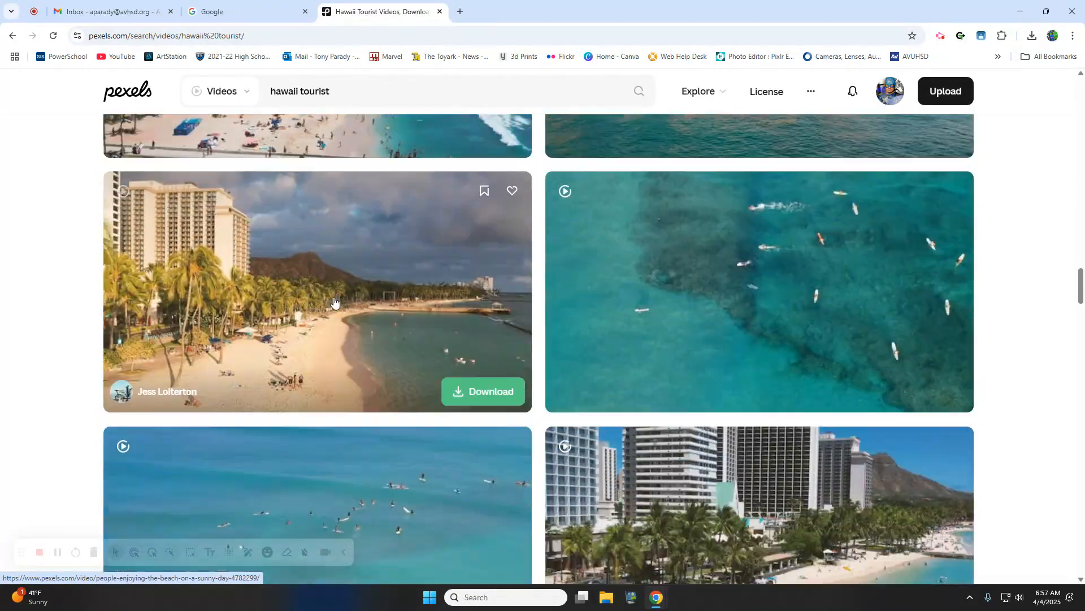
{"action": "scroll", "coordinate": [333, 302], "scroll_direction": "down", "scroll_amount": 9}
{"action": "scroll", "coordinate": [333, 305], "scroll_direction": "up", "scroll_amount": 11}
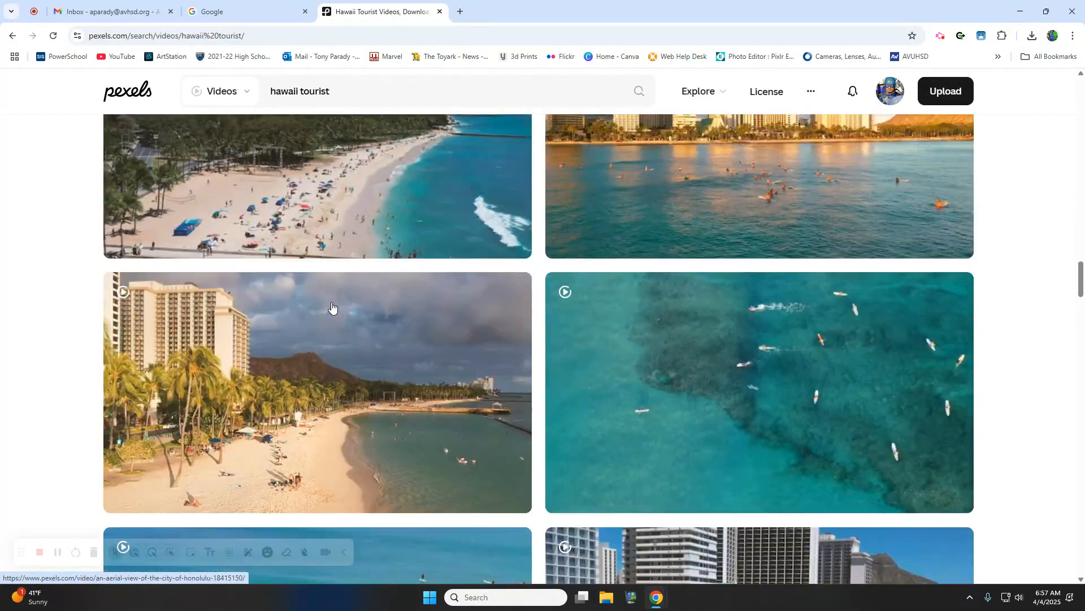
{"action": "scroll", "coordinate": [334, 305], "scroll_direction": "up", "scroll_amount": 3}
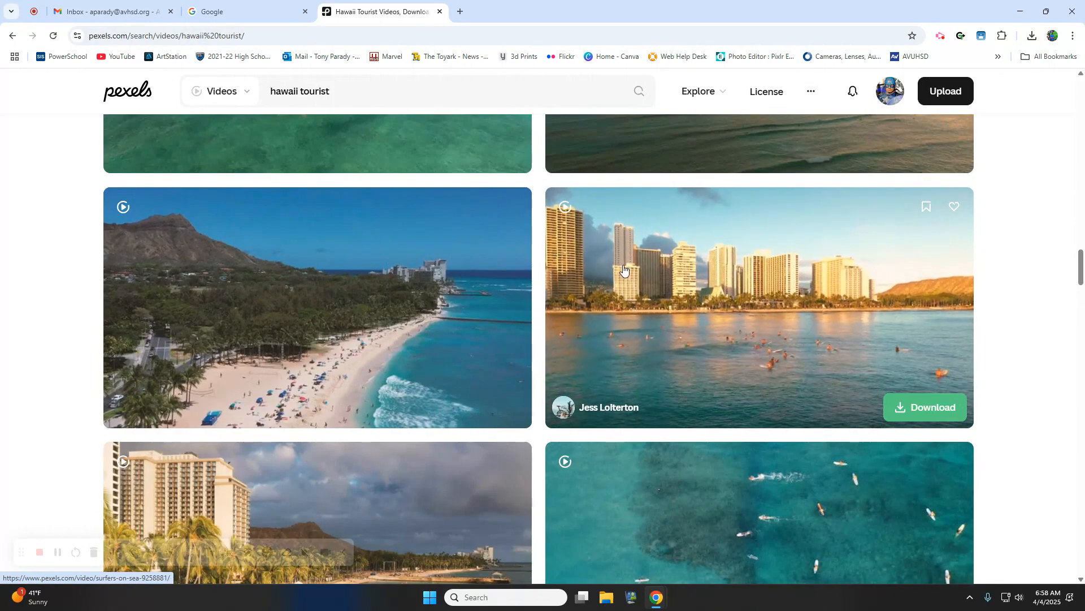
{"action": "scroll", "coordinate": [382, 342], "scroll_direction": "down", "scroll_amount": 15}
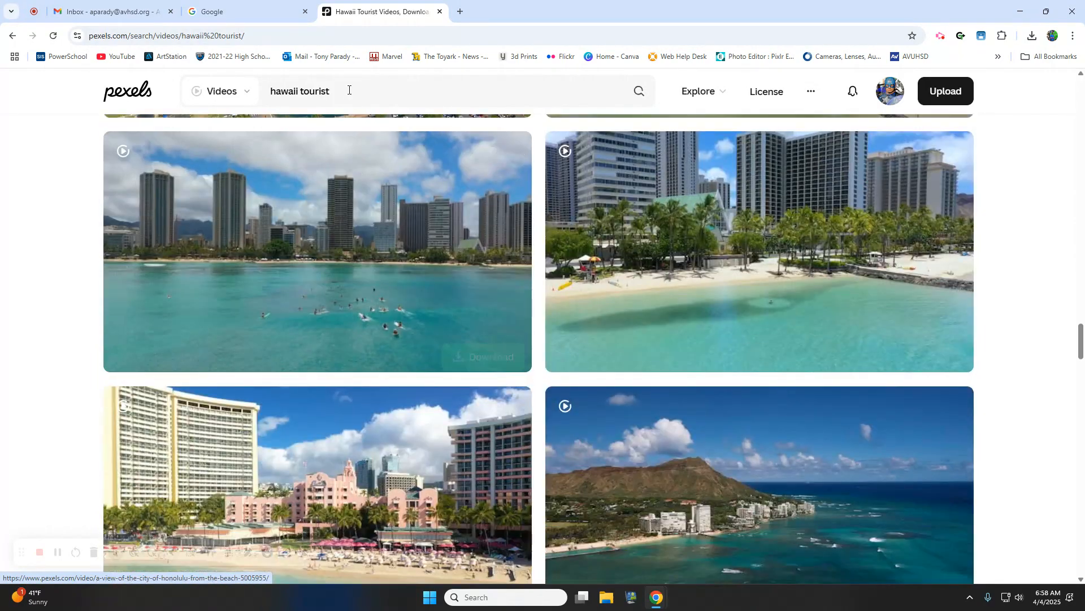
- Replace 'tourist' in the search box, making the query read 'hawaiin lu'
{"action": "left_click_drag", "start_coordinate": [349, 90], "coordinate": [304, 99]}
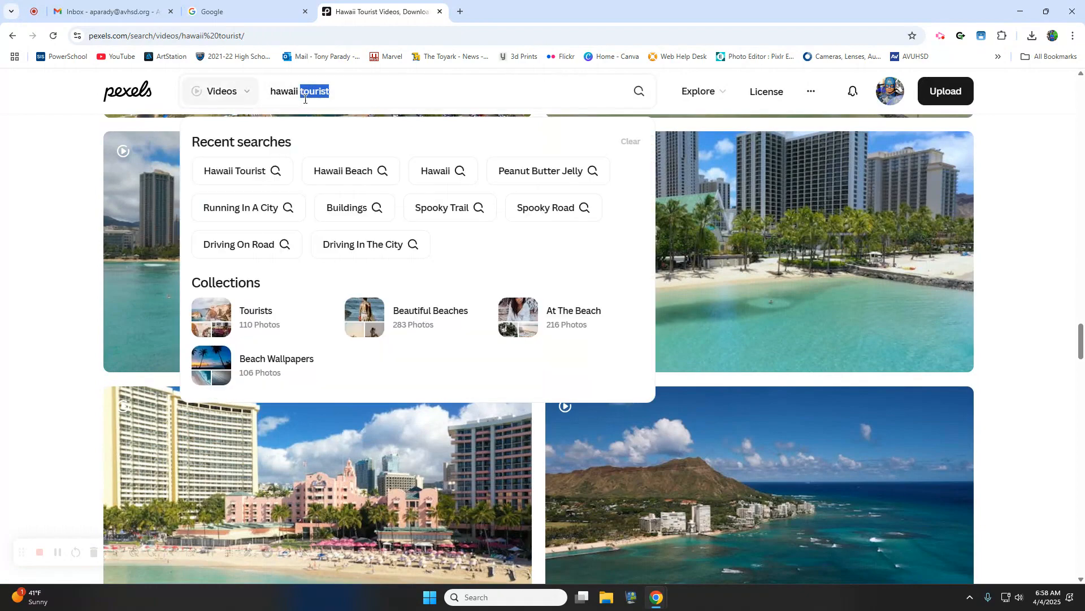
{"action": "key", "text": "BackSpace"}
{"action": "key", "text": "BackSpace"}
{"action": "type", "text": "n"}
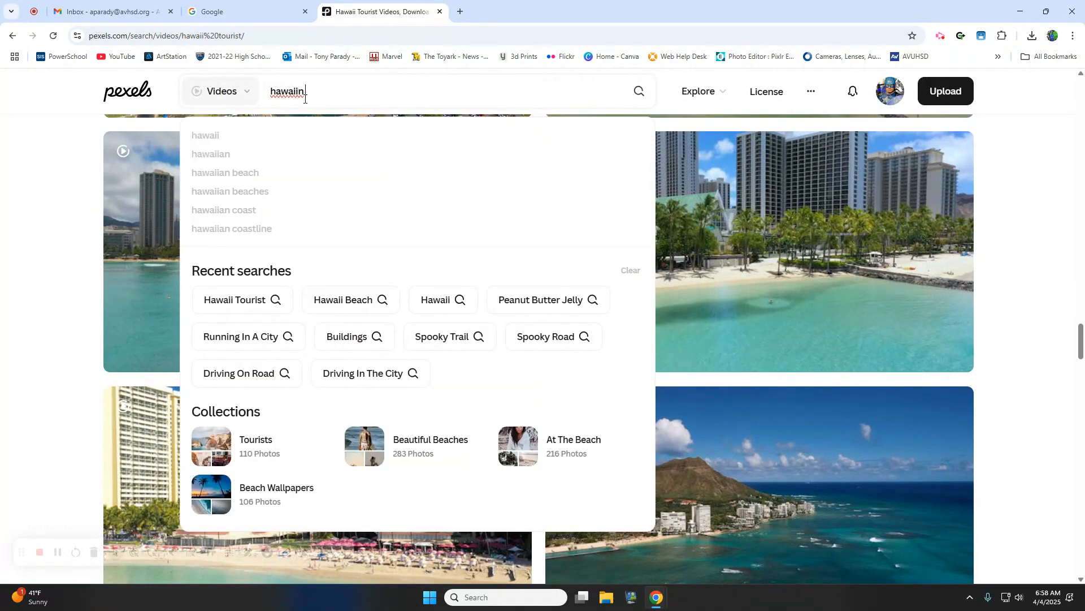
{"action": "type", "text": " lu"}
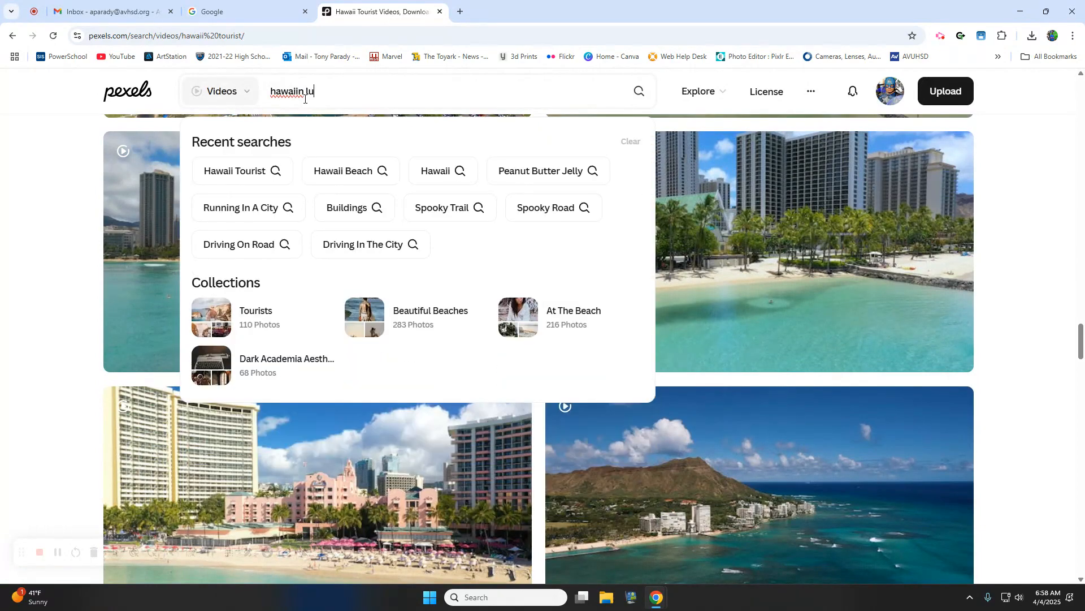
- Google 'hawaiian luau' in a new tab and select the search text
{"action": "left_click", "coordinate": [461, 11]}
{"action": "type", "text": "hawai"}
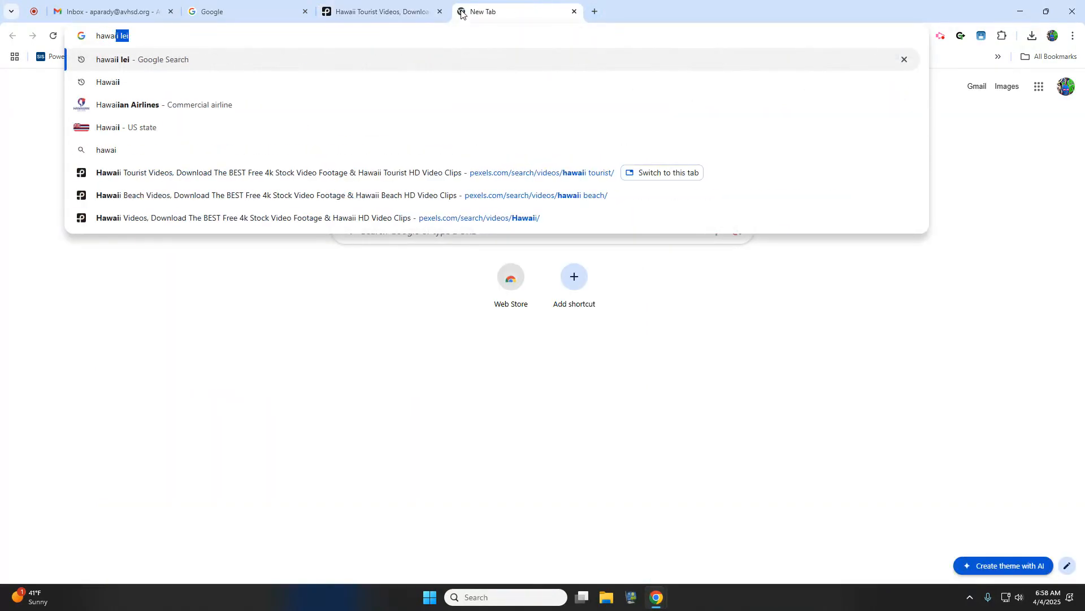
{"action": "type", "text": "in luio"}
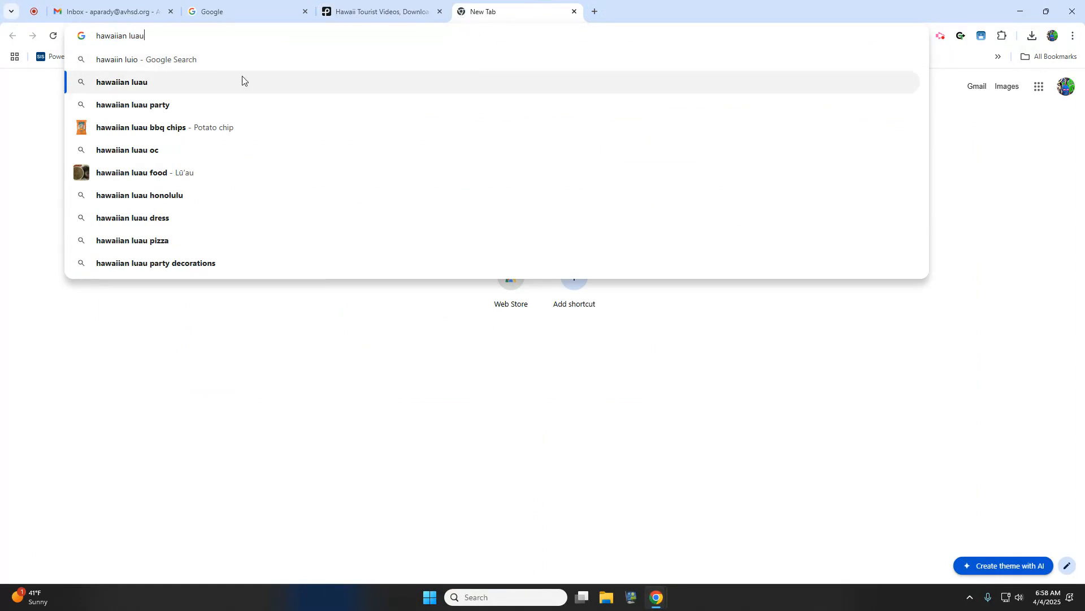
{"action": "left_click", "coordinate": [242, 82]}
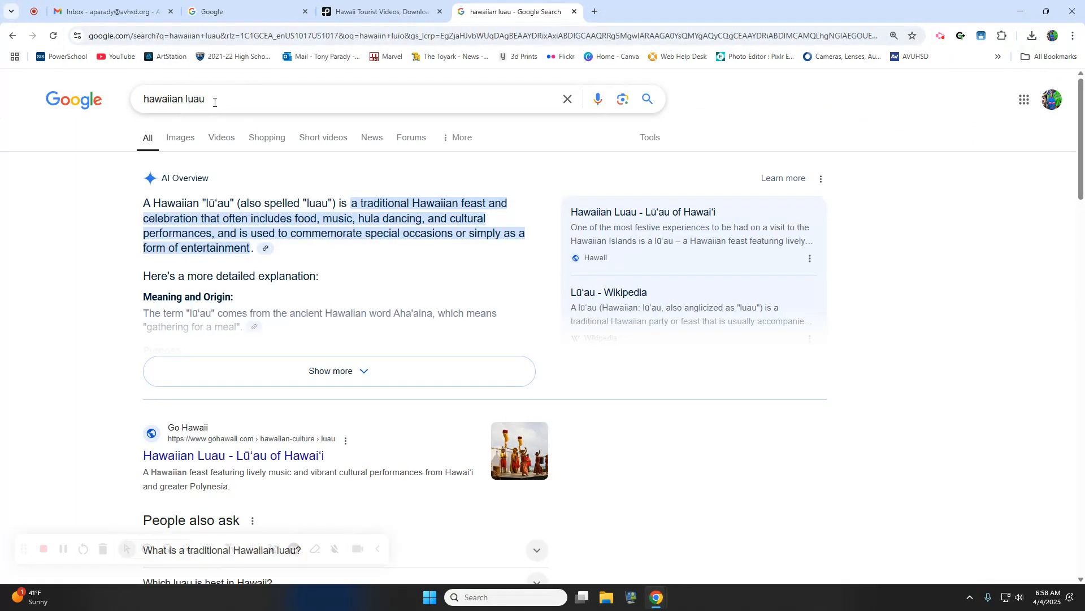
{"action": "left_click_drag", "start_coordinate": [205, 99], "coordinate": [57, 108]}
- Back on Pexels, search the videos for 'hawaiian luau'
{"action": "left_click", "coordinate": [374, 11]}
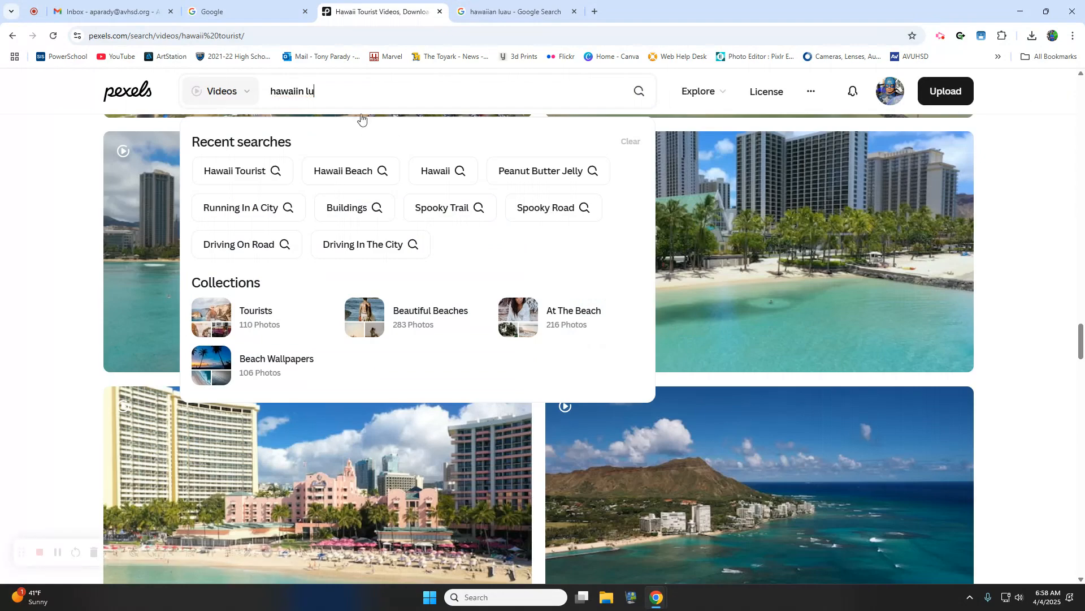
{"action": "left_click_drag", "start_coordinate": [277, 96], "coordinate": [194, 102]}
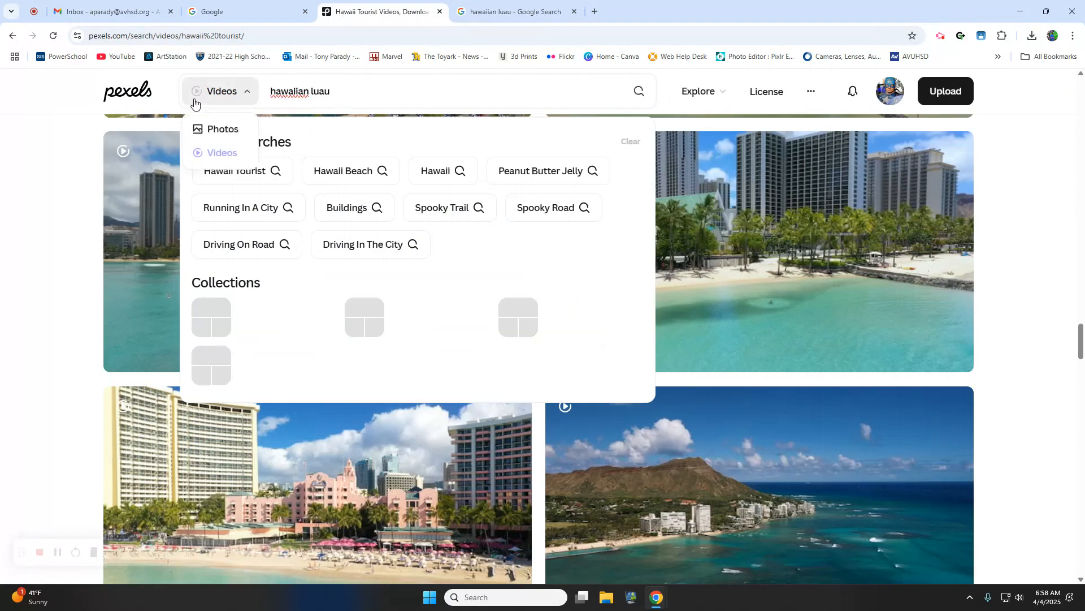
{"action": "key", "text": "Return"}
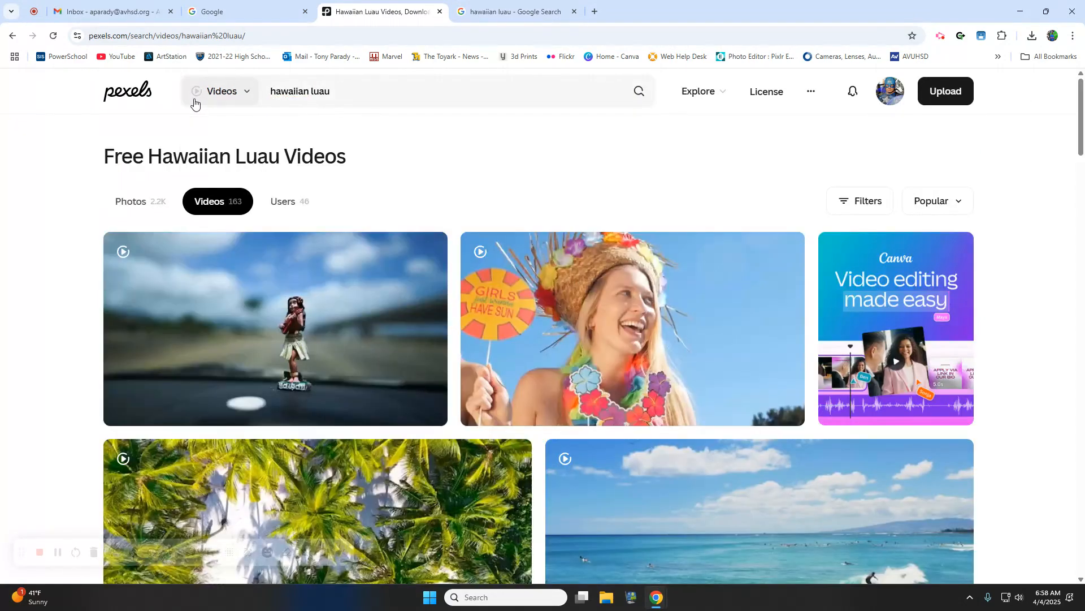
- Browse the beach, sunset, pineapple and fire-dancer luau clips, then select 'luau' in the query
{"action": "scroll", "coordinate": [592, 321], "scroll_direction": "down", "scroll_amount": 4}
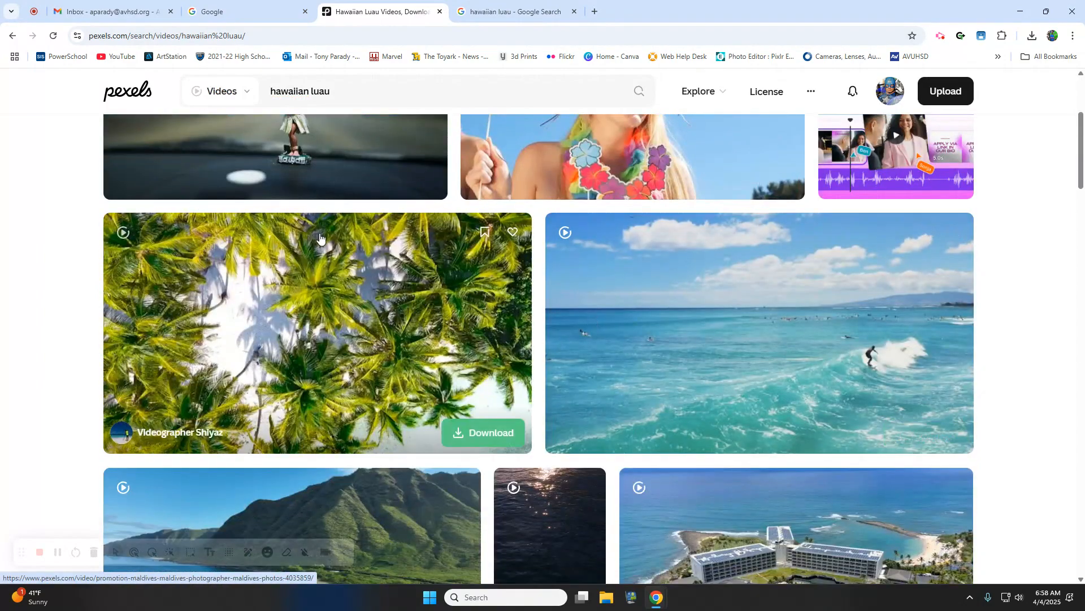
{"action": "scroll", "coordinate": [320, 235], "scroll_direction": "up", "scroll_amount": 2}
{"action": "scroll", "coordinate": [320, 244], "scroll_direction": "down", "scroll_amount": 7}
{"action": "scroll", "coordinate": [321, 244], "scroll_direction": "down", "scroll_amount": 4}
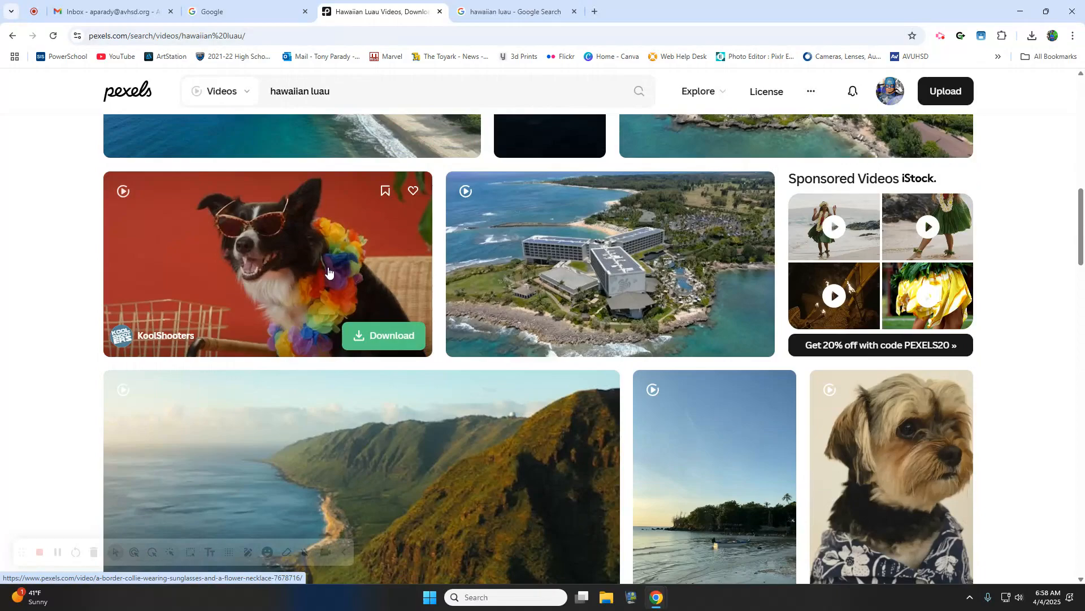
{"action": "scroll", "coordinate": [667, 299], "scroll_direction": "up", "scroll_amount": 4}
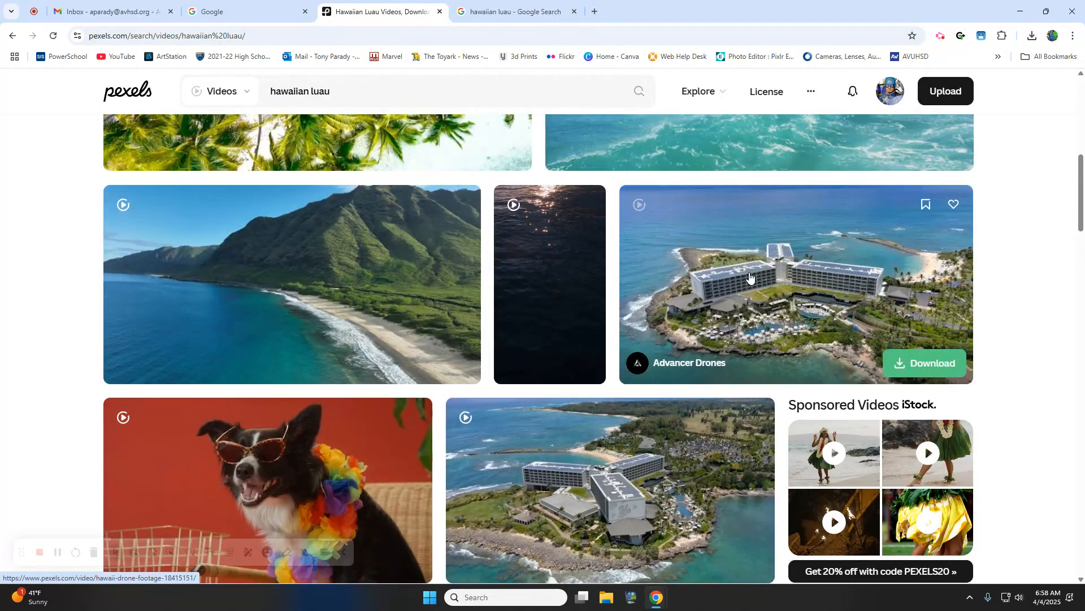
{"action": "scroll", "coordinate": [250, 291], "scroll_direction": "down", "scroll_amount": 12}
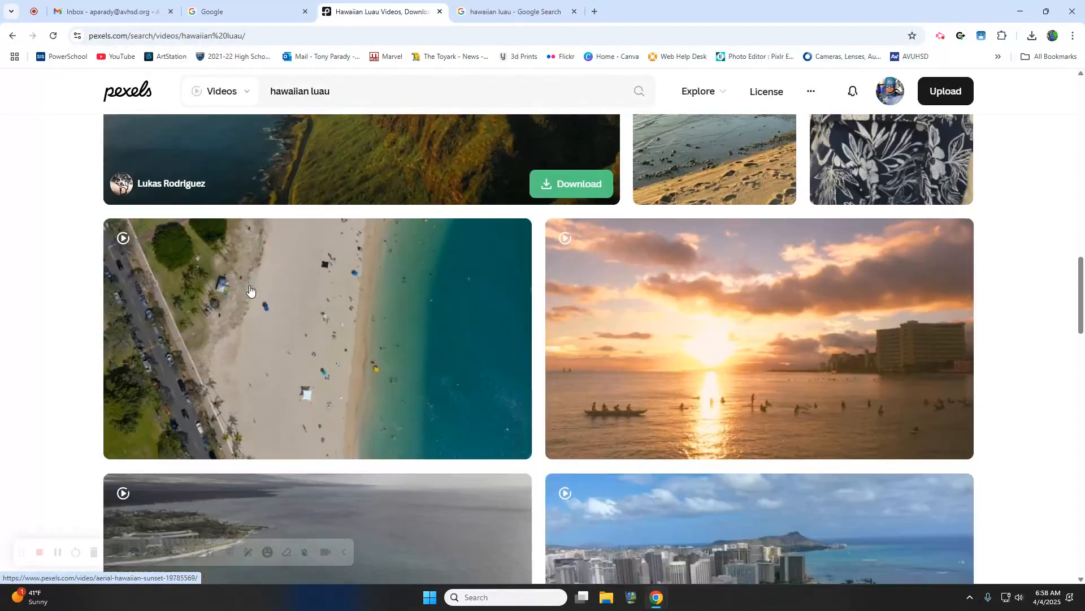
{"action": "scroll", "coordinate": [250, 291], "scroll_direction": "down", "scroll_amount": 9}
{"action": "scroll", "coordinate": [249, 291], "scroll_direction": "down", "scroll_amount": 4}
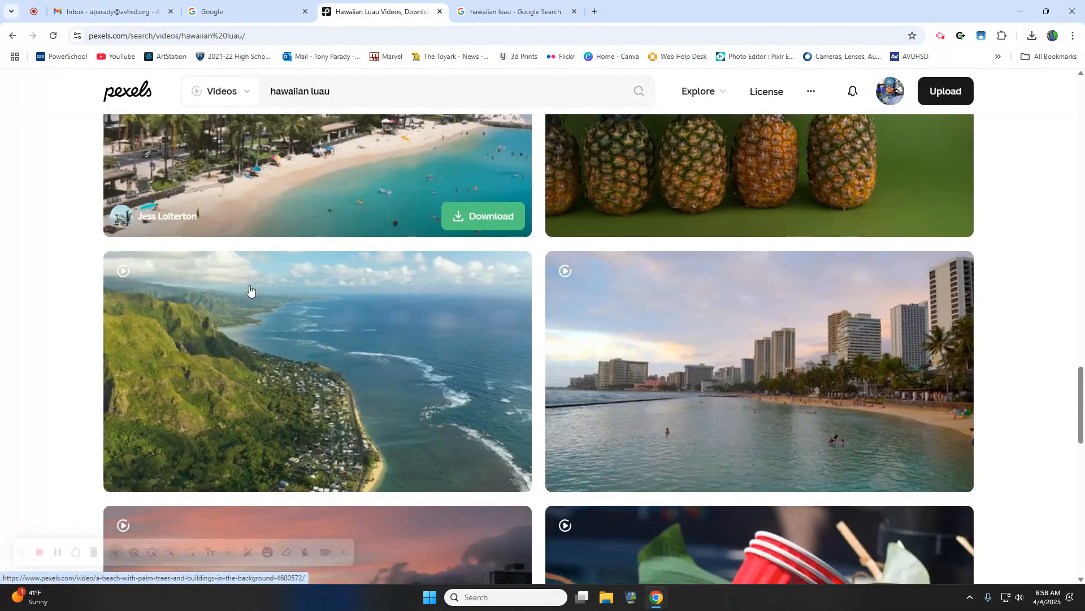
{"action": "scroll", "coordinate": [250, 291], "scroll_direction": "down", "scroll_amount": 7}
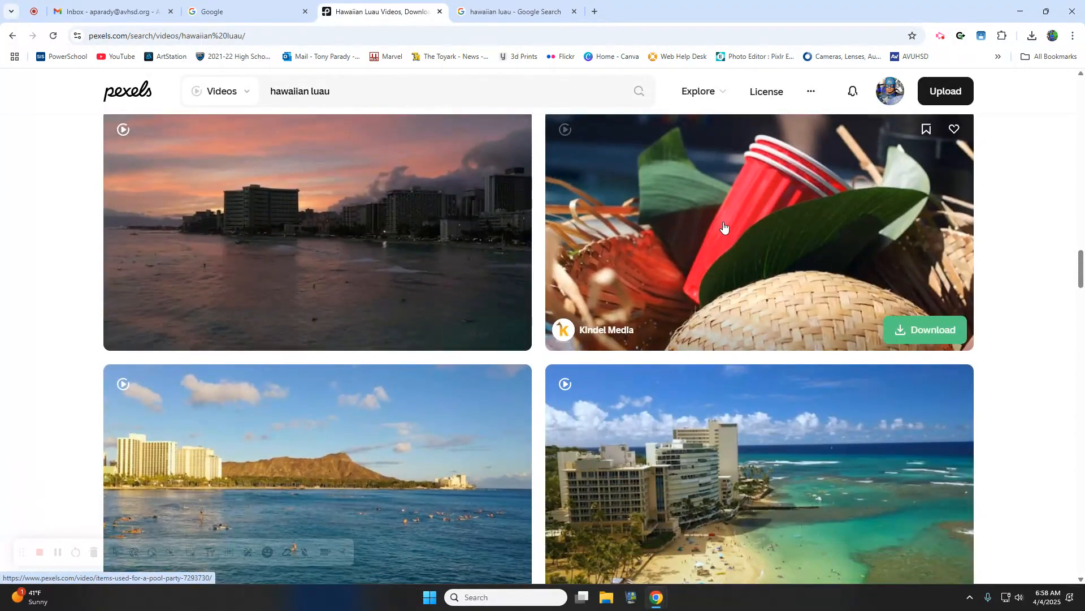
{"action": "scroll", "coordinate": [305, 265], "scroll_direction": "down", "scroll_amount": 5}
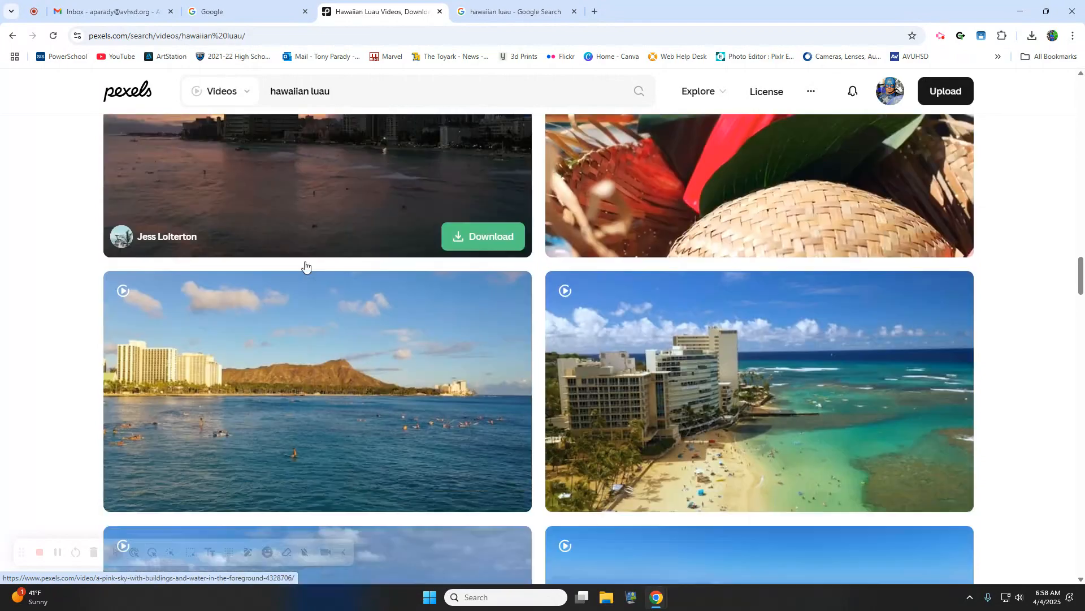
{"action": "scroll", "coordinate": [304, 265], "scroll_direction": "down", "scroll_amount": 7}
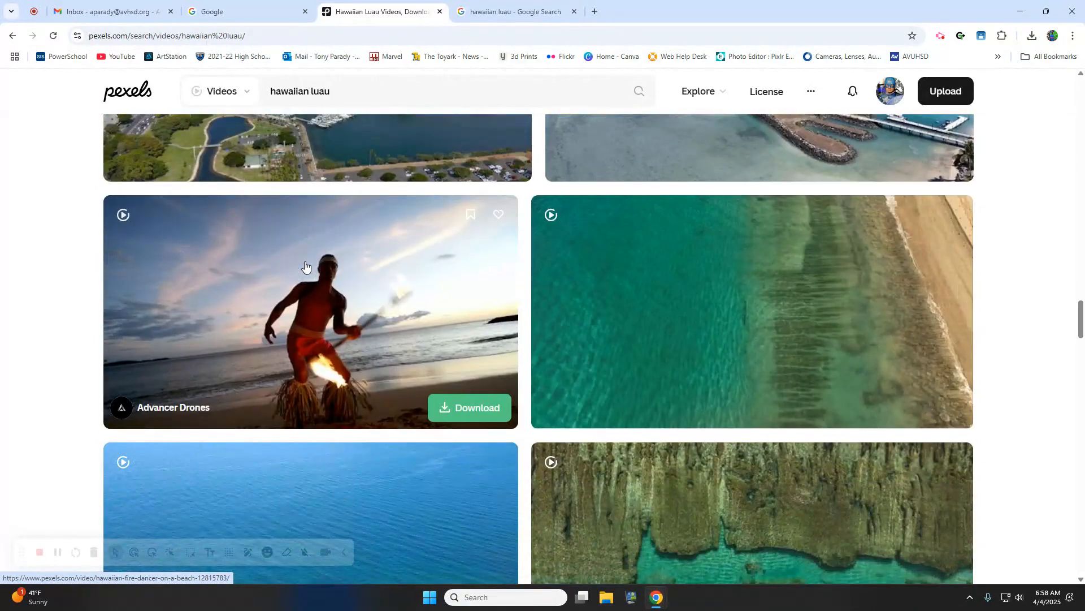
{"action": "scroll", "coordinate": [305, 266], "scroll_direction": "down", "scroll_amount": 8}
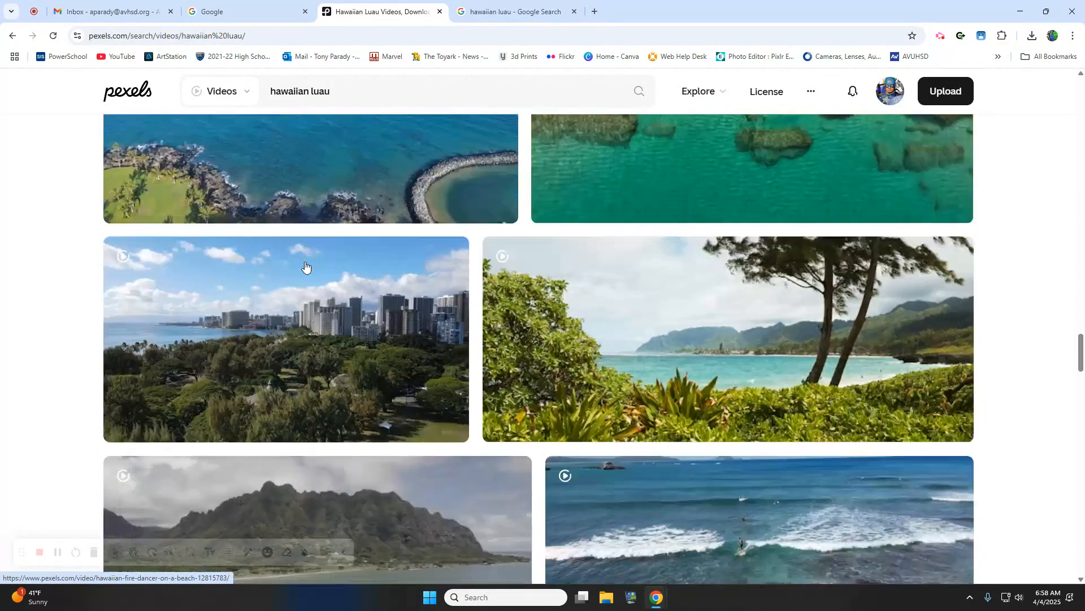
{"action": "scroll", "coordinate": [386, 336], "scroll_direction": "down", "scroll_amount": 5}
{"action": "double_click", "coordinate": [312, 92]}
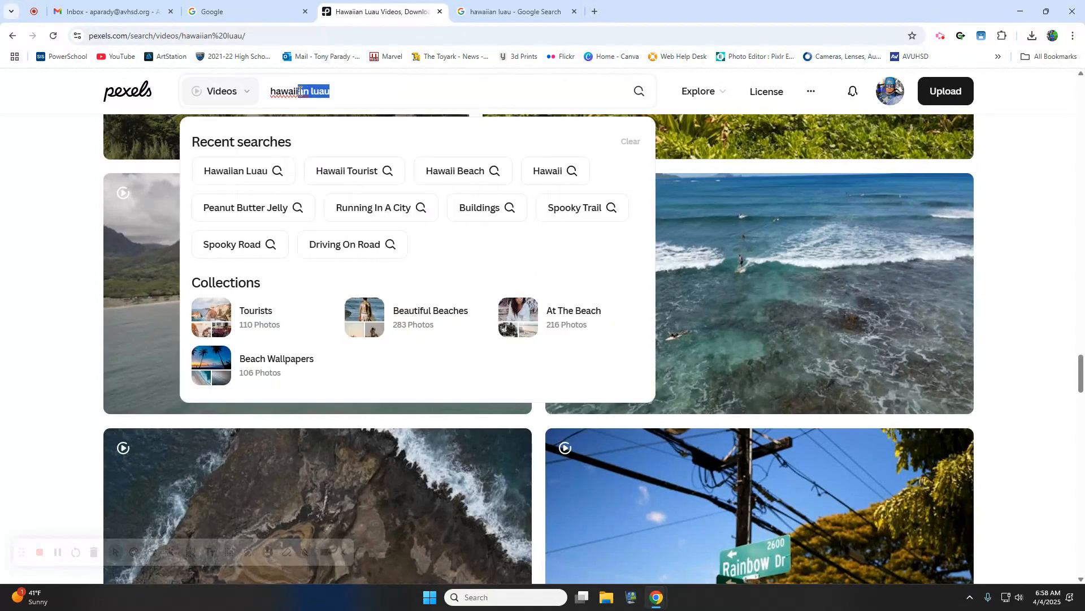
- Change the video search to 'hawaiian beaches' and scroll the results
{"action": "key", "text": "BackSpace"}
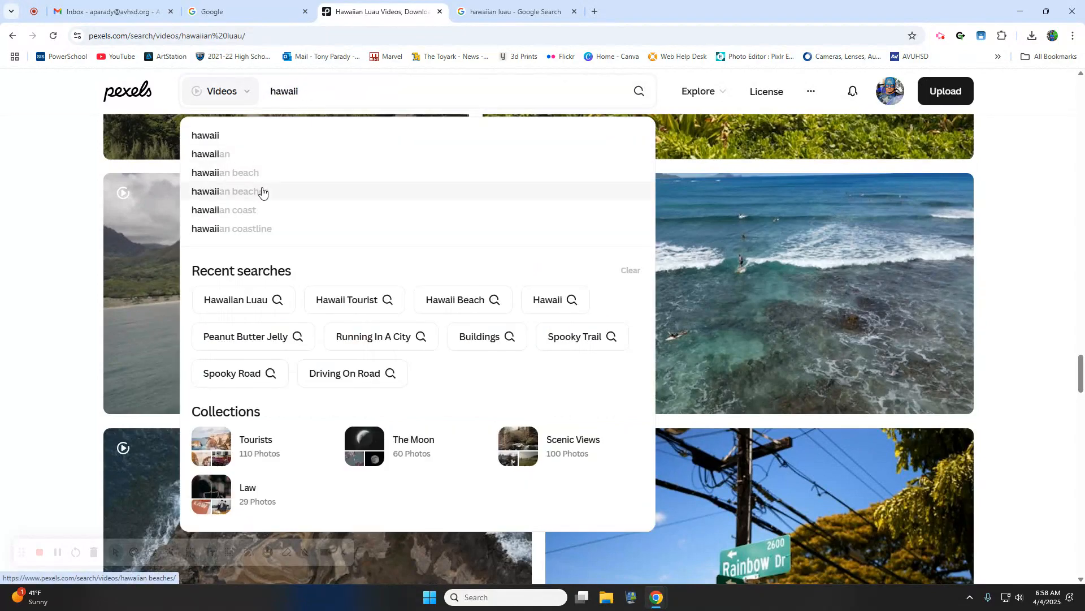
{"action": "left_click", "coordinate": [261, 192]}
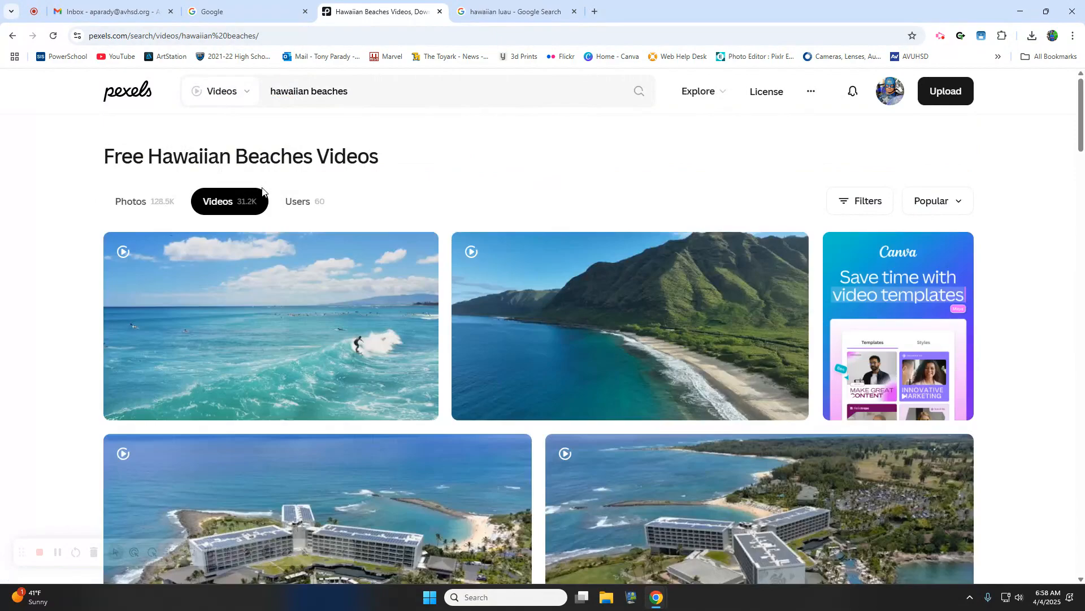
{"action": "scroll", "coordinate": [283, 209], "scroll_direction": "down", "scroll_amount": 15}
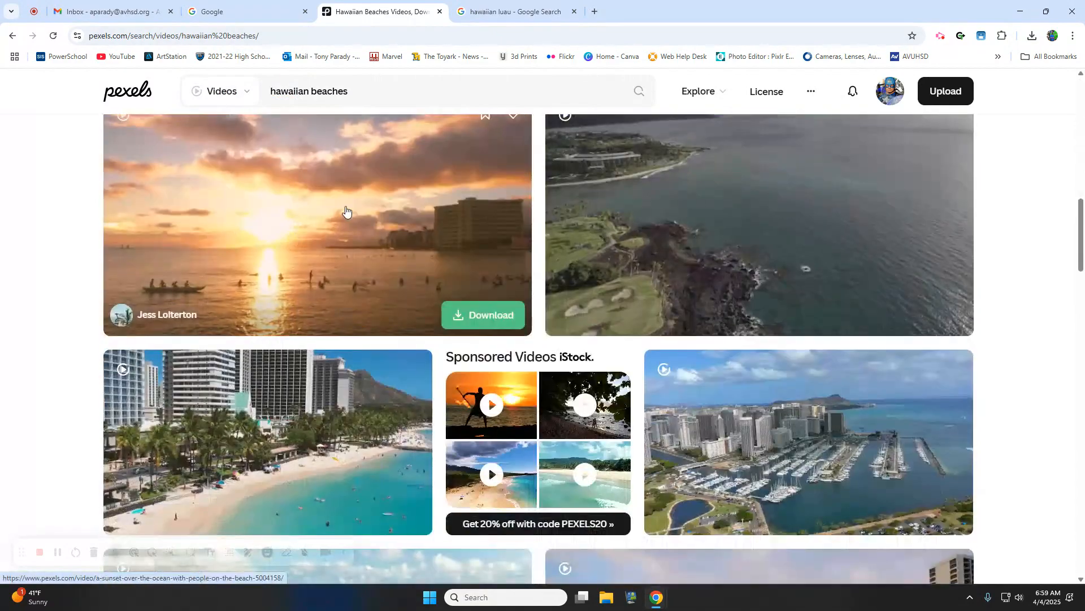
{"action": "scroll", "coordinate": [346, 211], "scroll_direction": "down", "scroll_amount": 4}
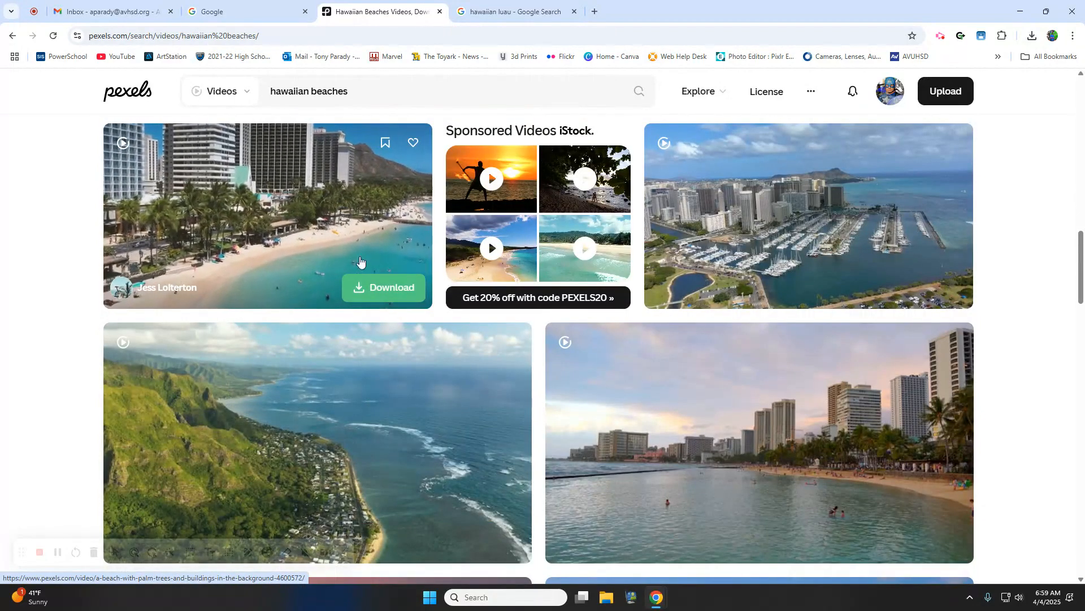
- Download the palm-lined beach clip with hotels, dismiss the popup, and close both search tabs
{"action": "left_click", "coordinate": [371, 287]}
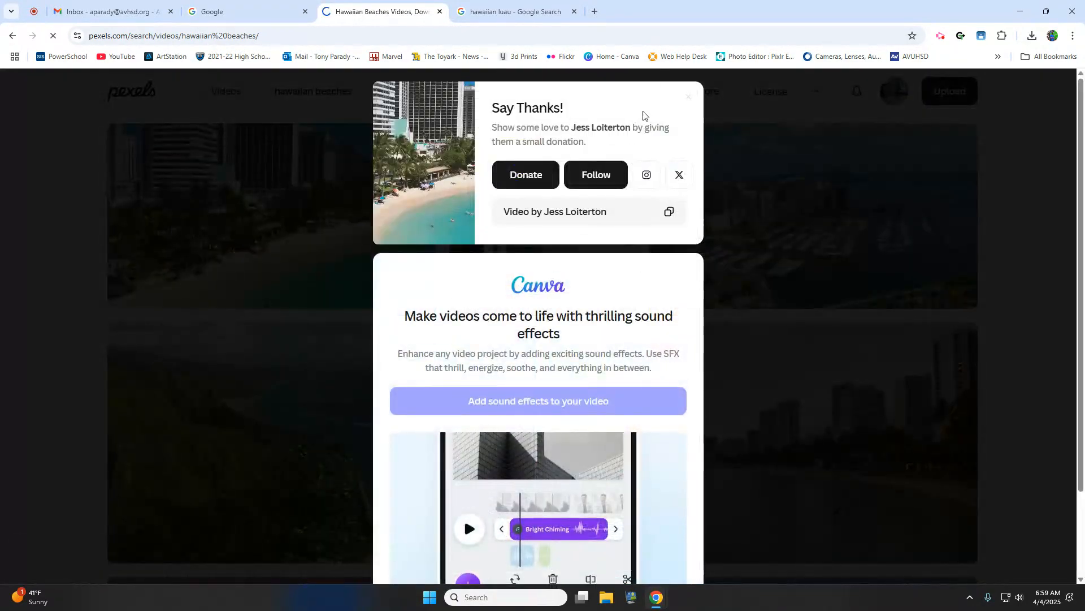
{"action": "left_click", "coordinate": [690, 104]}
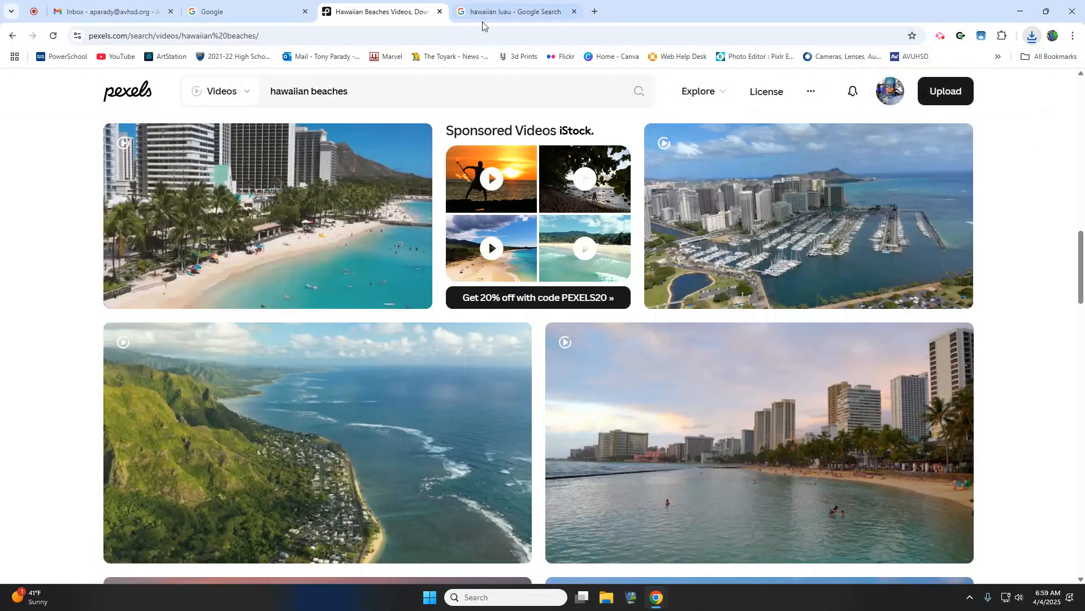
{"action": "left_click", "coordinate": [441, 11]}
{"action": "left_click", "coordinate": [441, 11]}
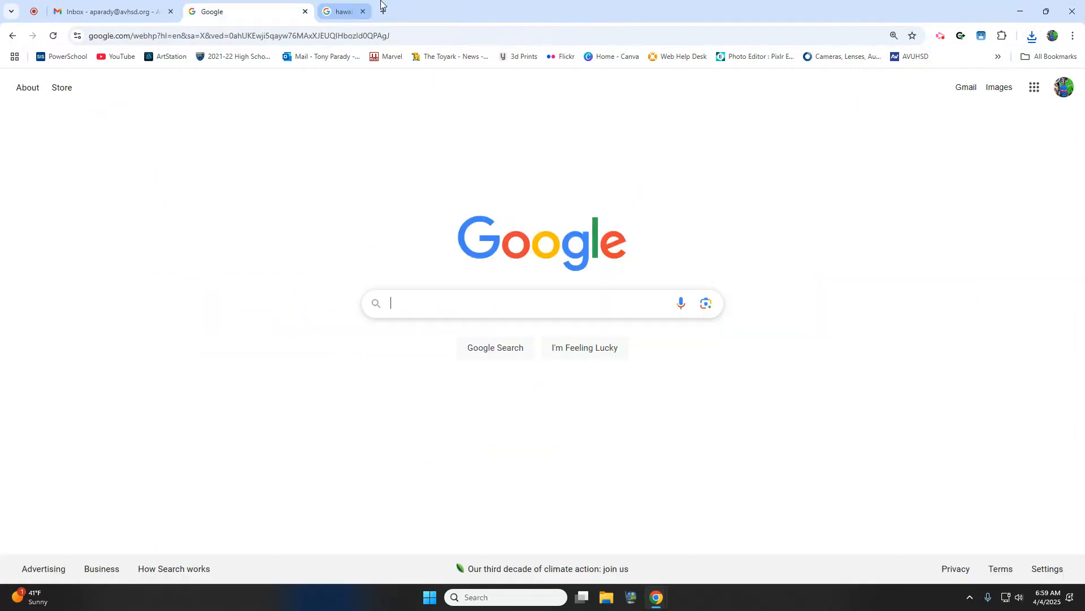